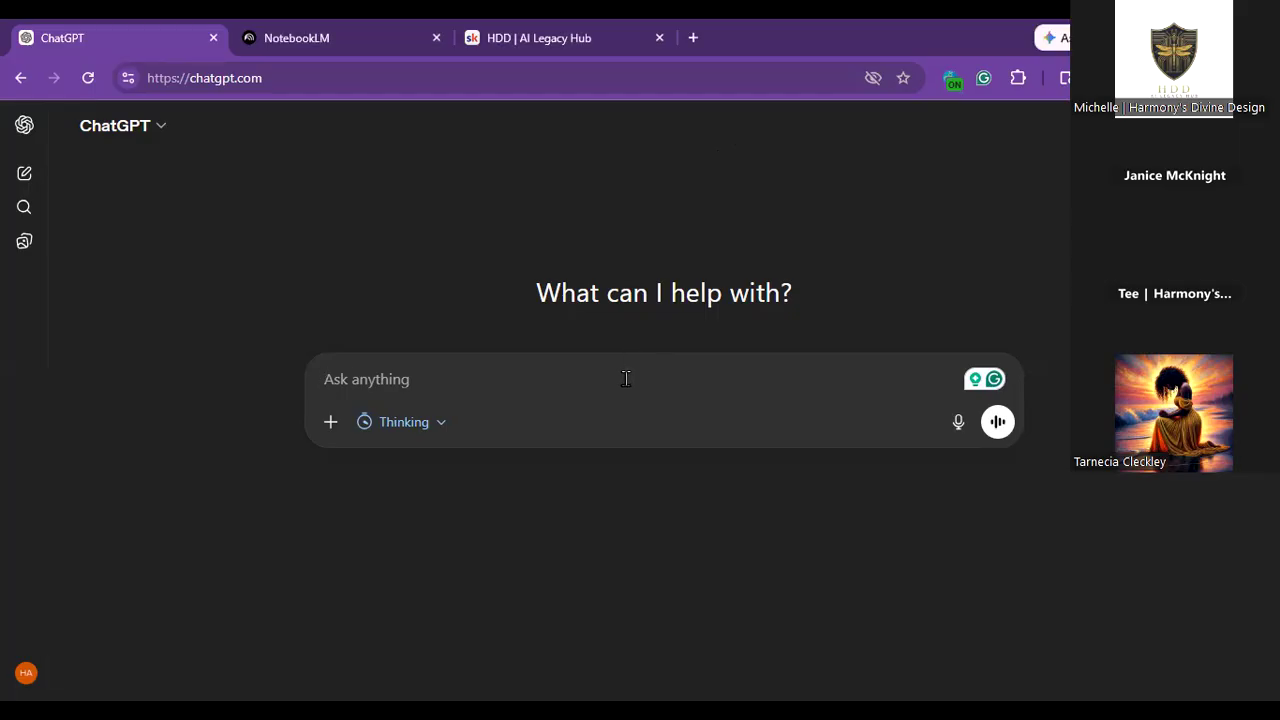
Begin the message with "I need for you to be a high ranking publicist, that is great with moving new authors content.".
text(I need for you to be a high ranking publicist)
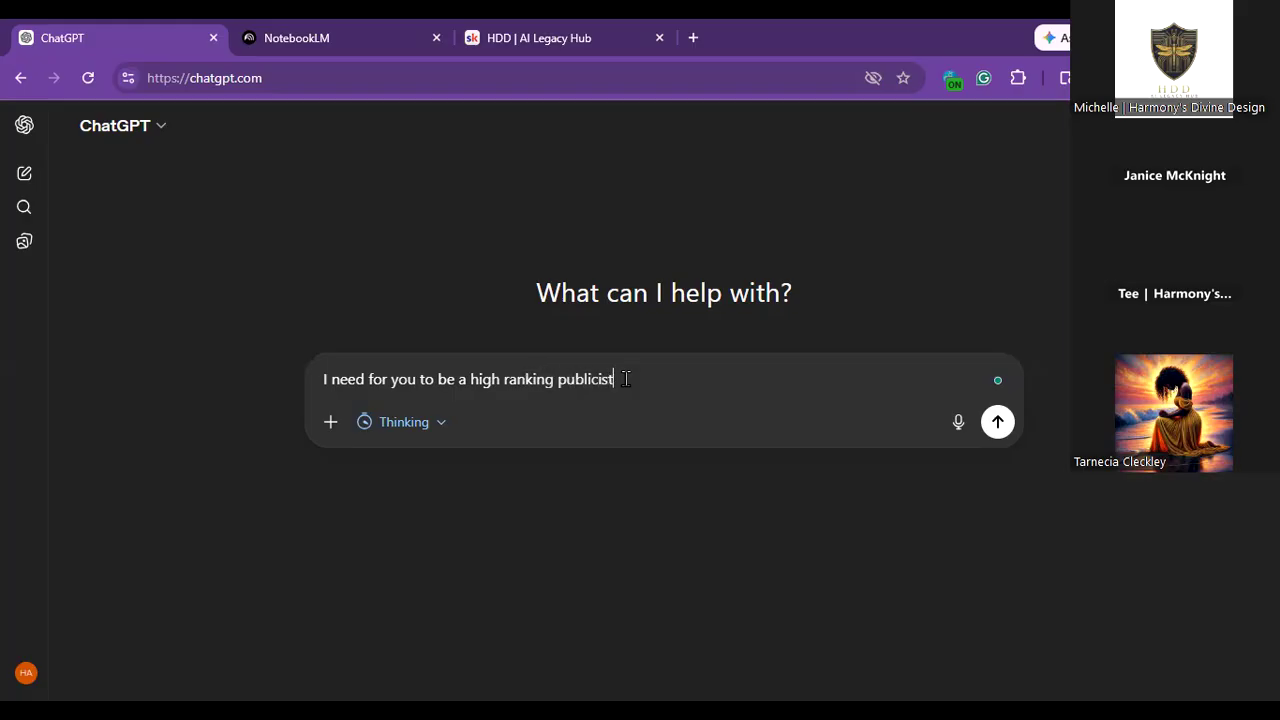
text(,)
text(is great with moving new au)
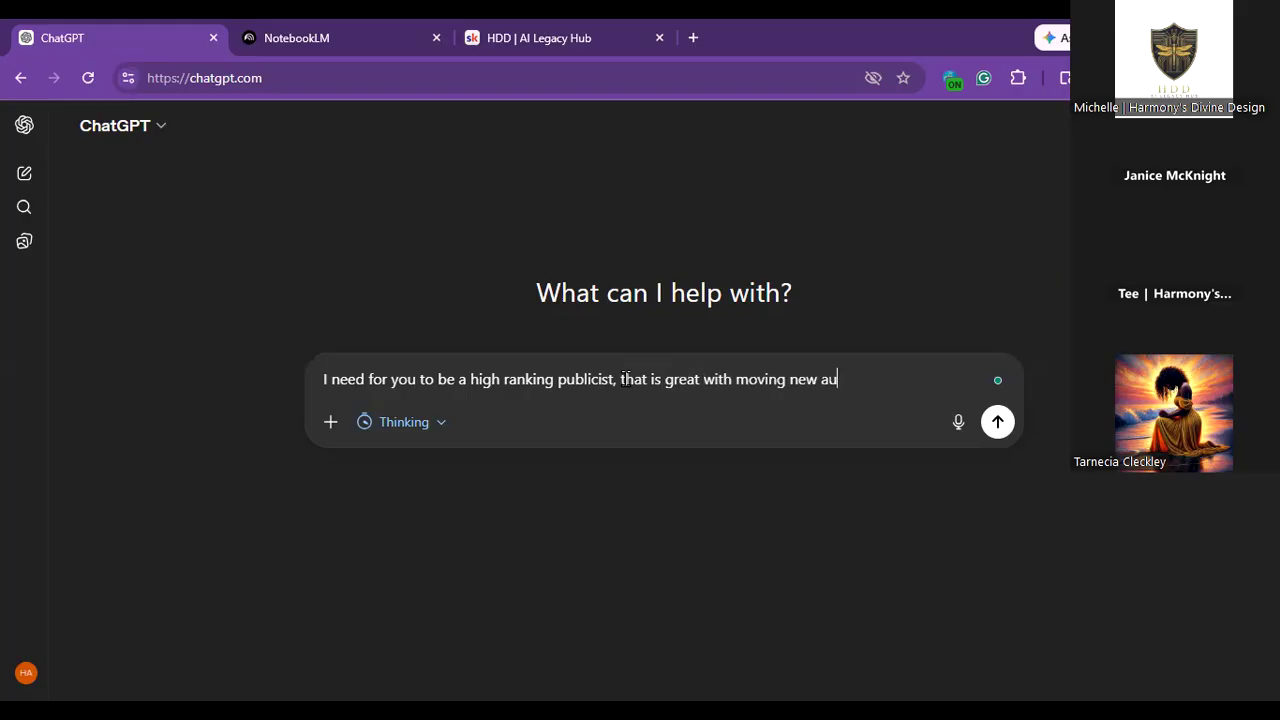
text(thors content)
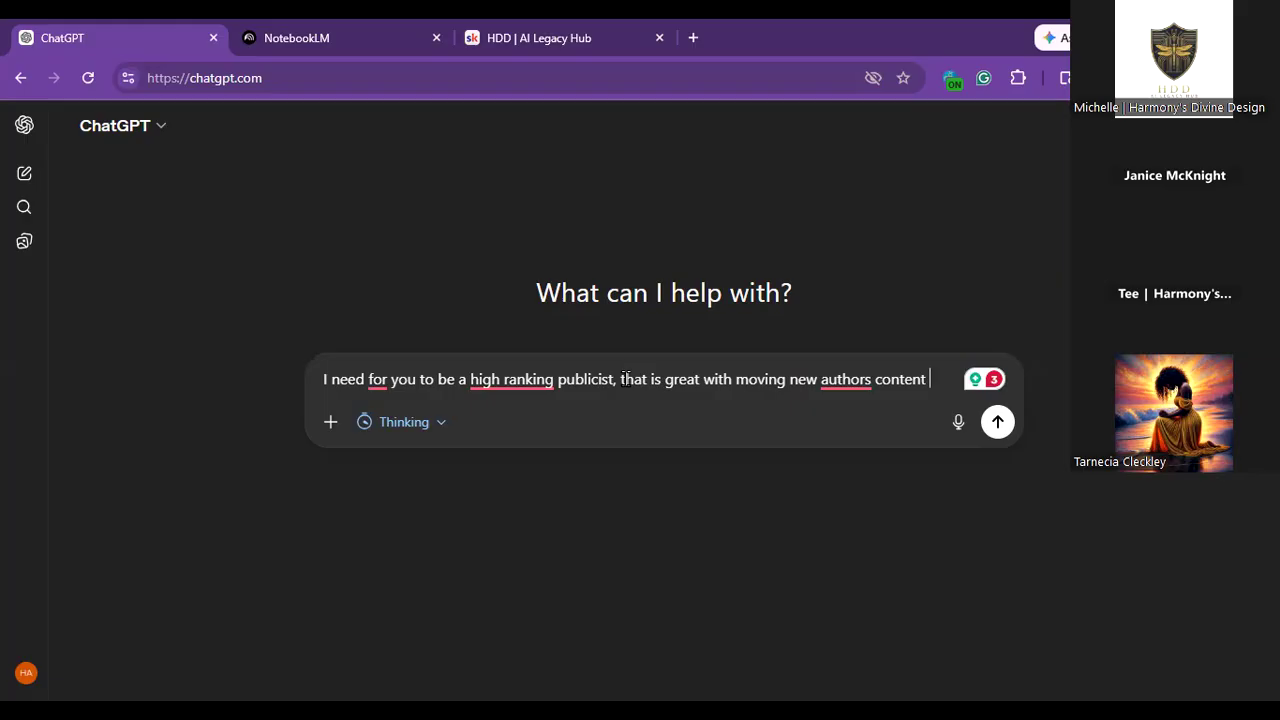
text(.)
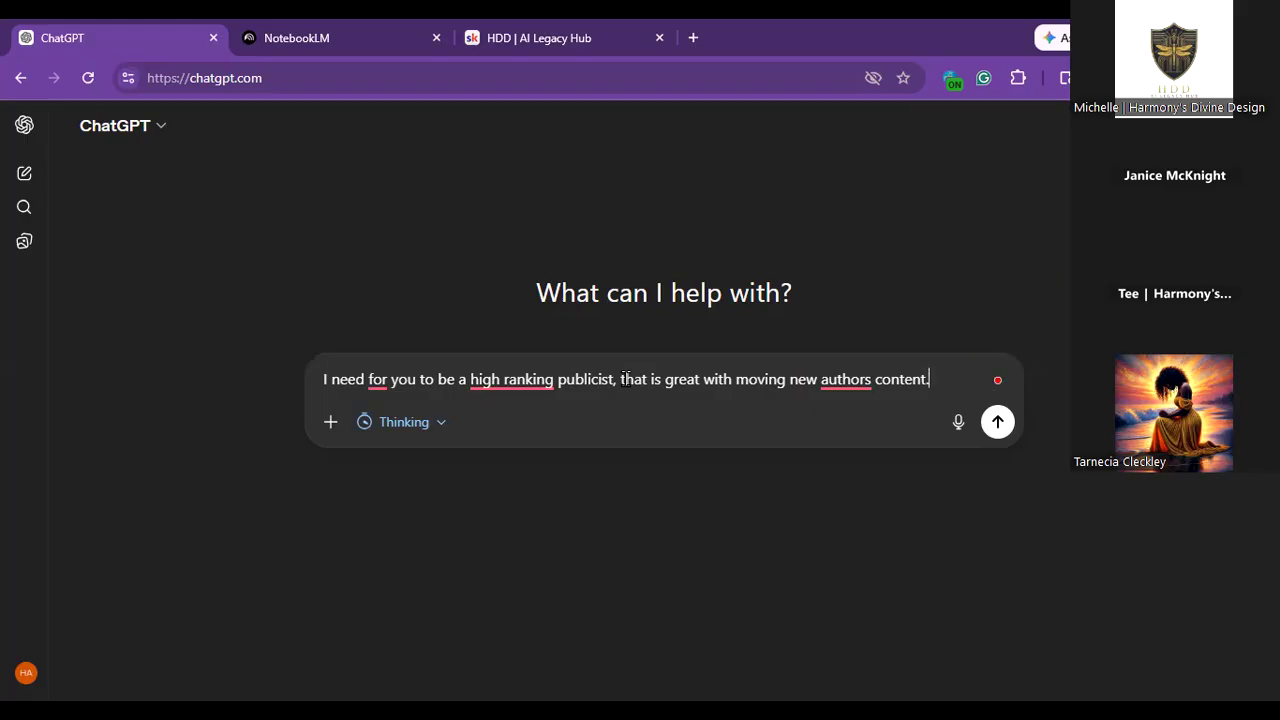
Add the sentence "I am releasing a mini series of romantic suspense thrillers." to the message.
text( I am reali)
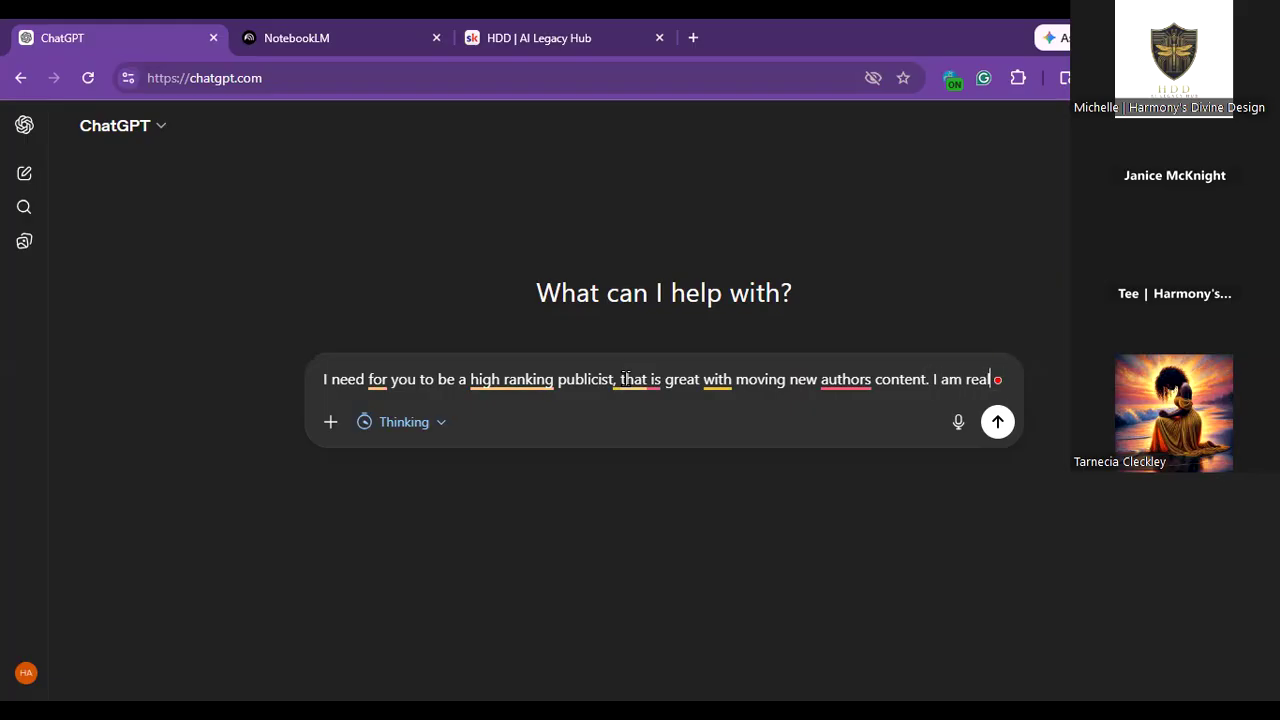
key(BackSpace)
key(BackSpace)
text(s)
key(BackSpace)
key(BackSpace)
text(eleasing a mini serie)
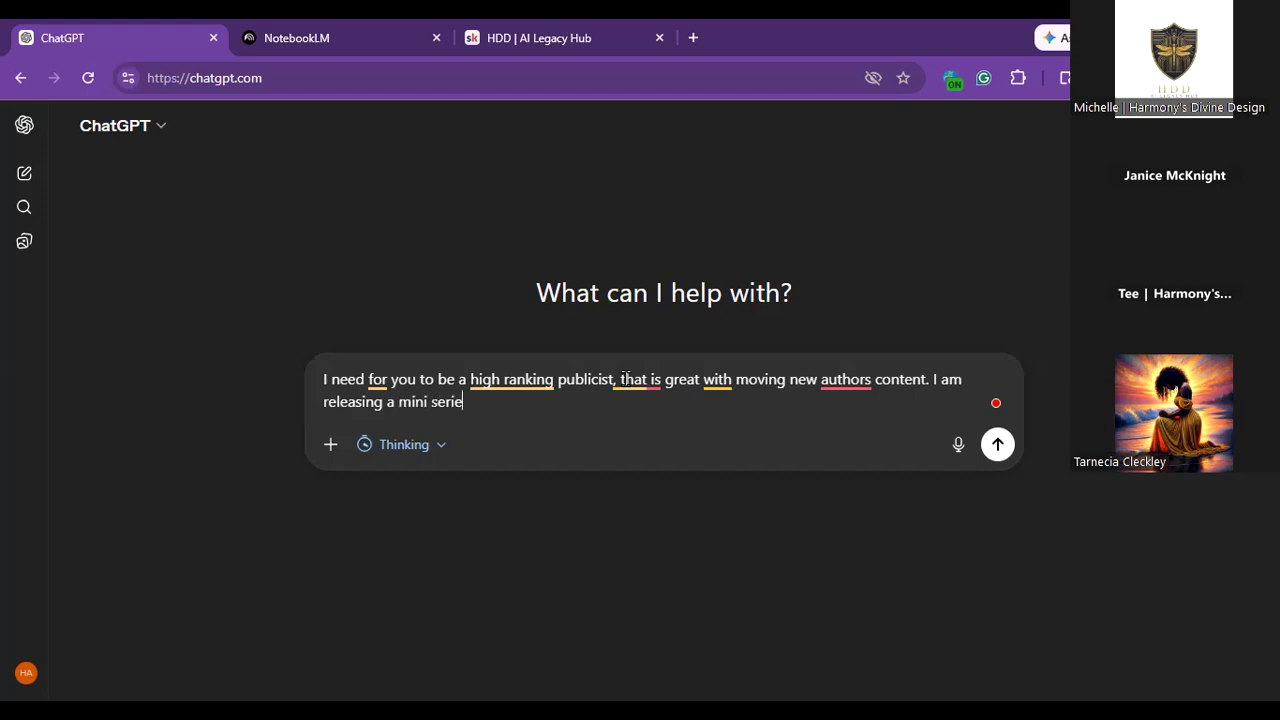
text(s of romantic suspense)
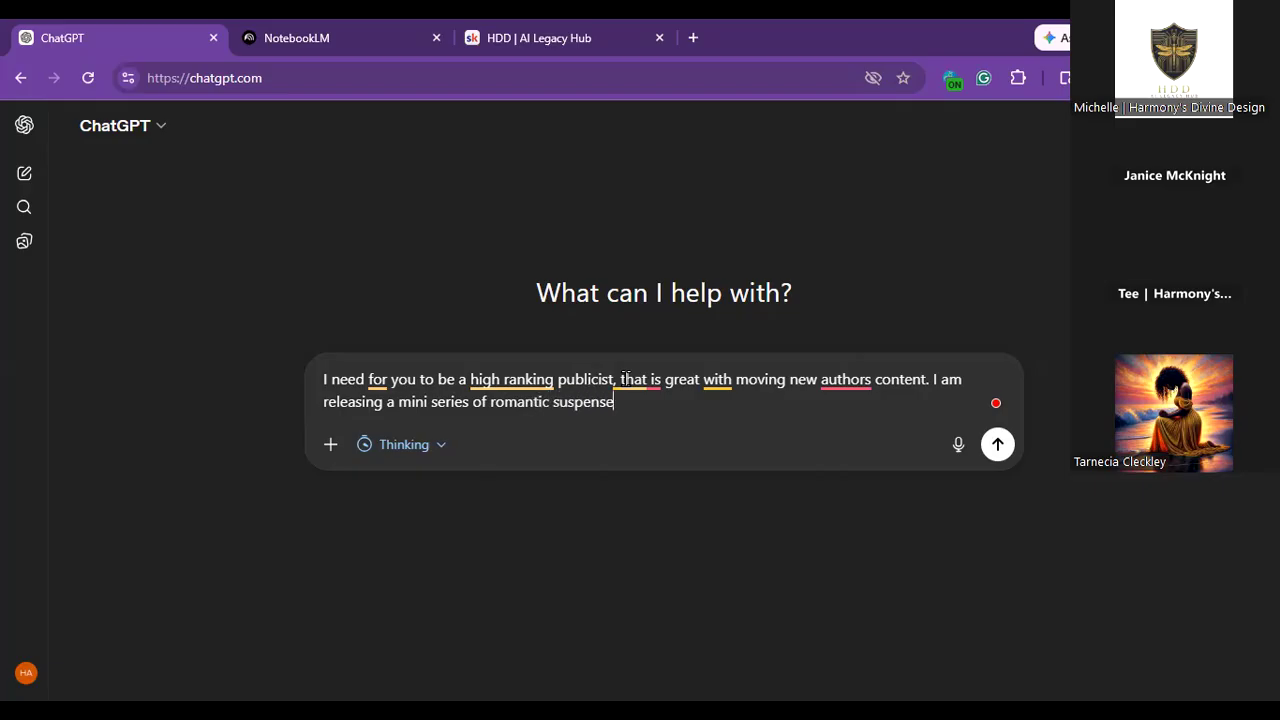
text( thrillers. )
Continue the message with "The title of the book is Crescent Noir".
text(This is)
key(BackSpace)
key(BackSpace)
key(BackSpace)
key(BackSpace)
key(BackSpace)
key(BackSpace)
text(e title of)
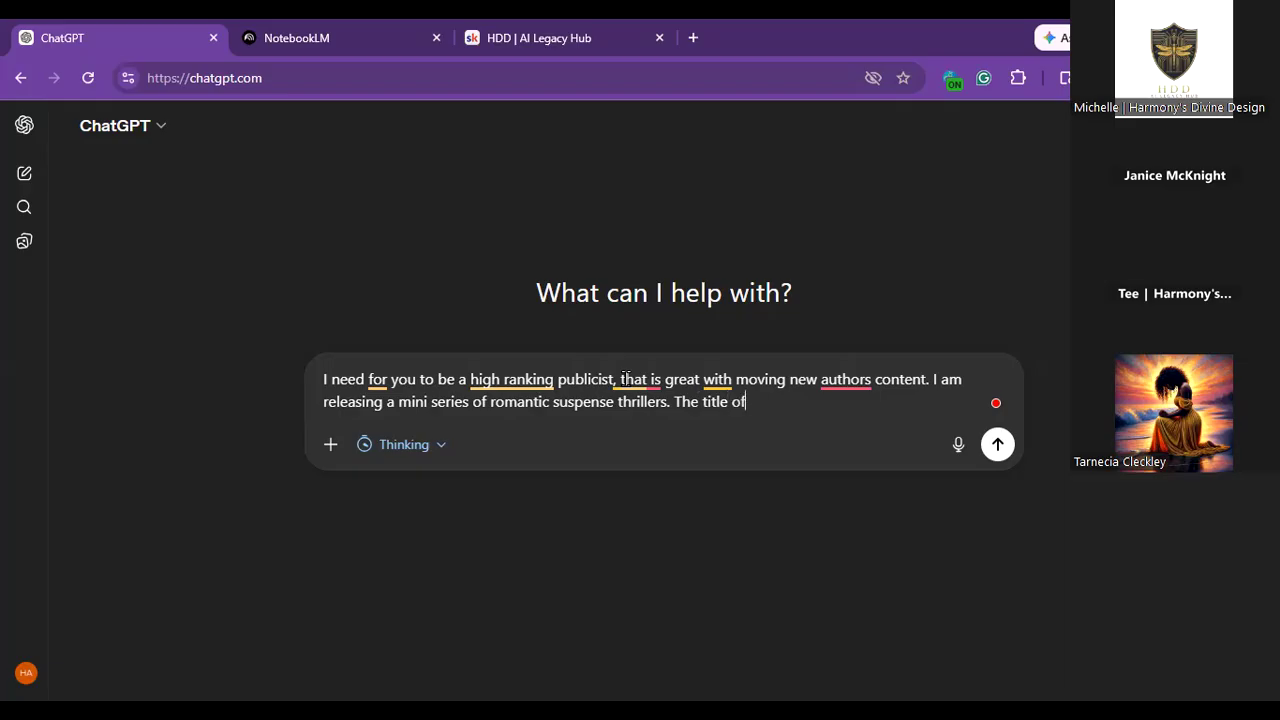
text( the book is Crescent Noir)
Insert the word "series" after "book" in the title sentence and return to the end of the text.
key(Left)
key(Left)
key(Left)
key(Left)
key(Left)
key(Left)
key(Left)
key(Left)
key(Left)
key(Left)
key(Left)
key(Left)
key(Left)
key(Left)
key(Left)
key(Left)
key(Left)
text(ser)
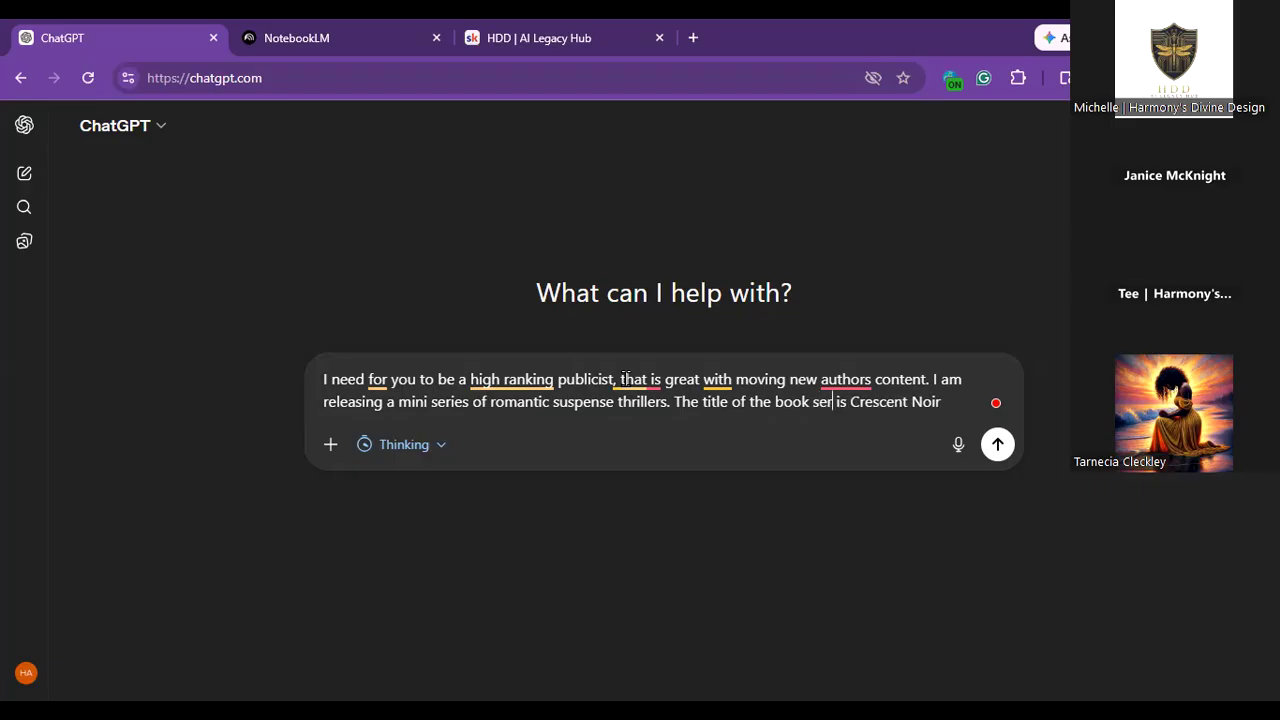
text(ies)
key(Right)
key(Right)
key(Right)
key(Right)
key(Right)
key(Right)
key(Right)
key(Right)
key(Right)
key(Right)
key(Right)
key(Right)
key(Right)
key(Right)
key(Right)
key(Right)
key(Right)
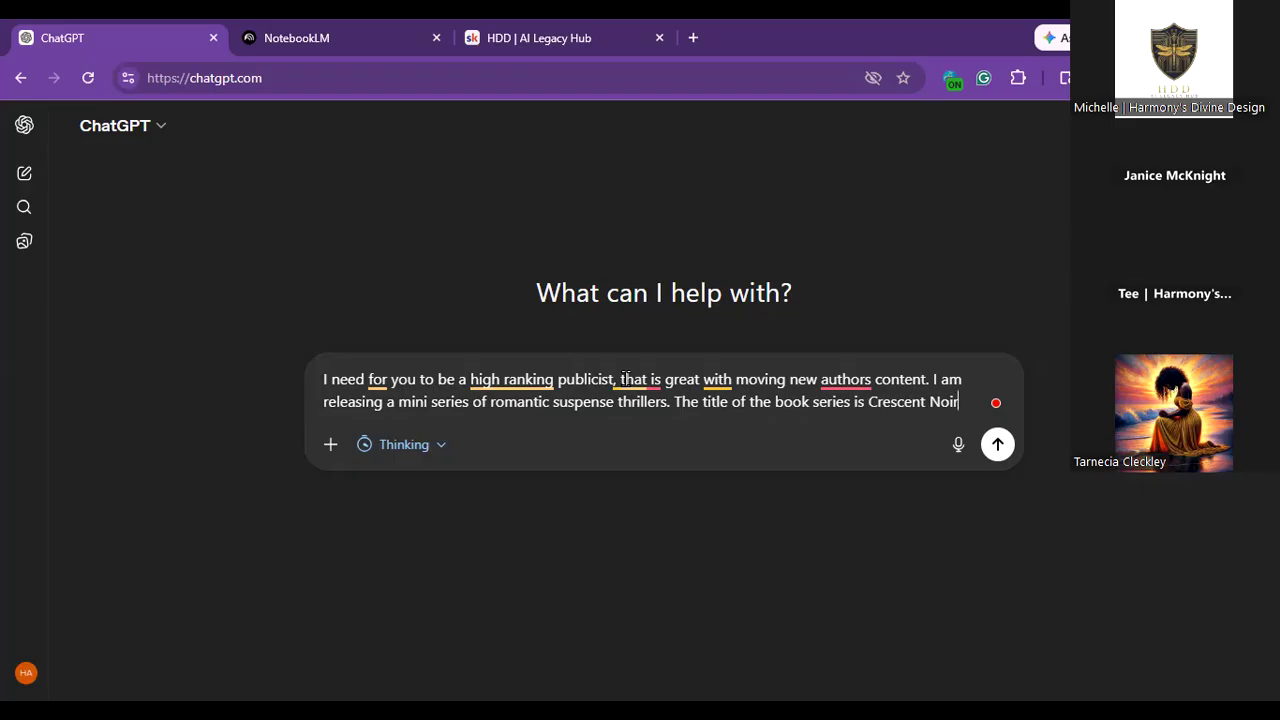
Extend the title to "Crescent Noir Files: Whisper in the Quarters book 1", followed by "by" and the author's name.
text(Files by Trac)
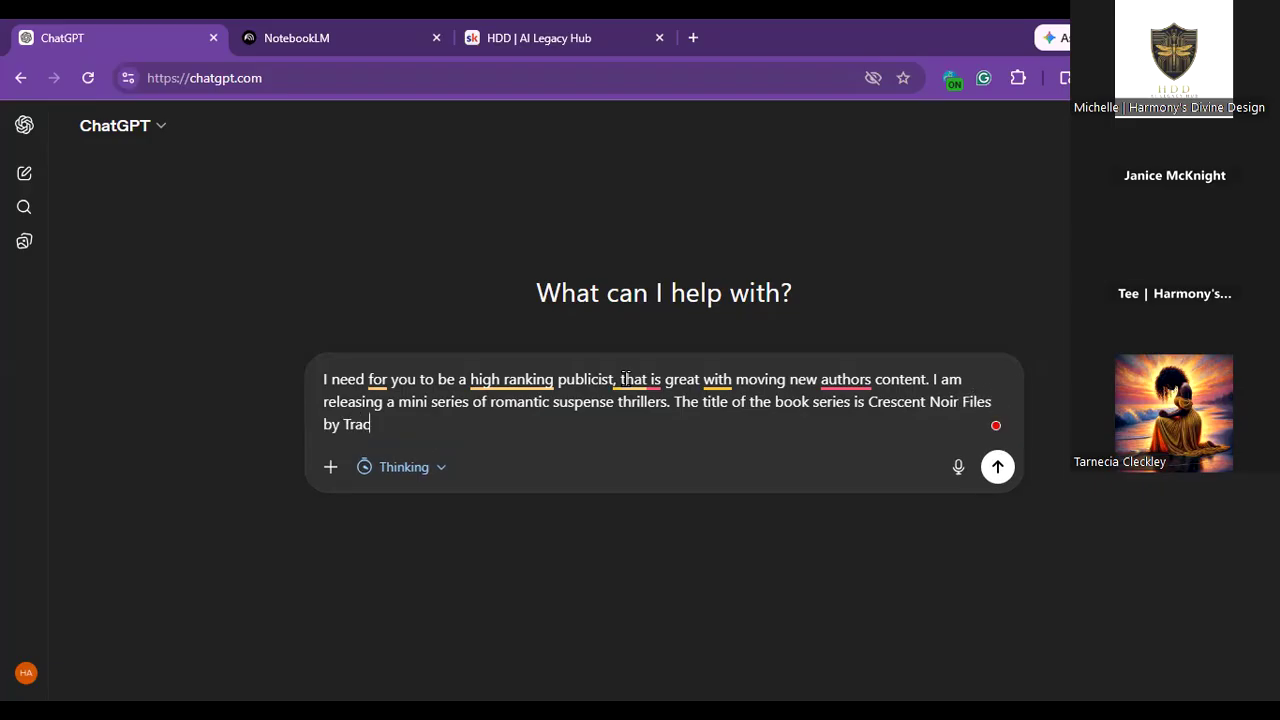
text(y L.W. Reina)
text(: Whisper in the Quarters boo)
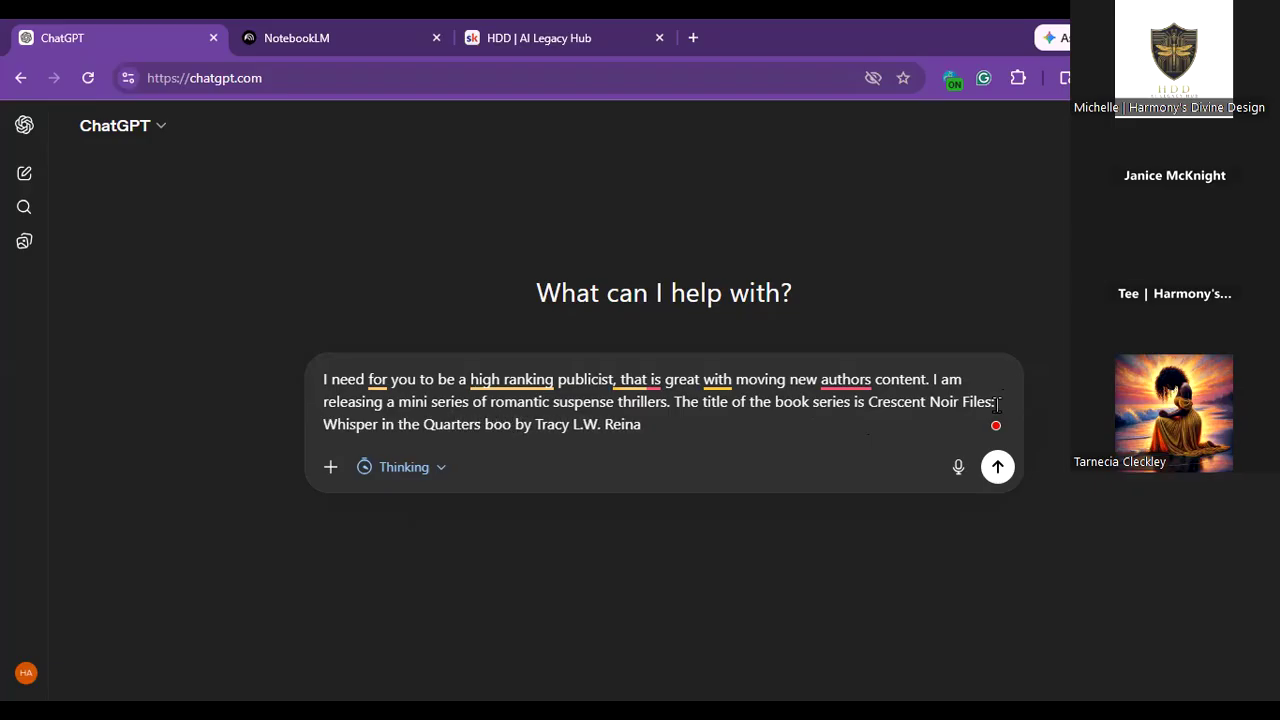
text(k 1)
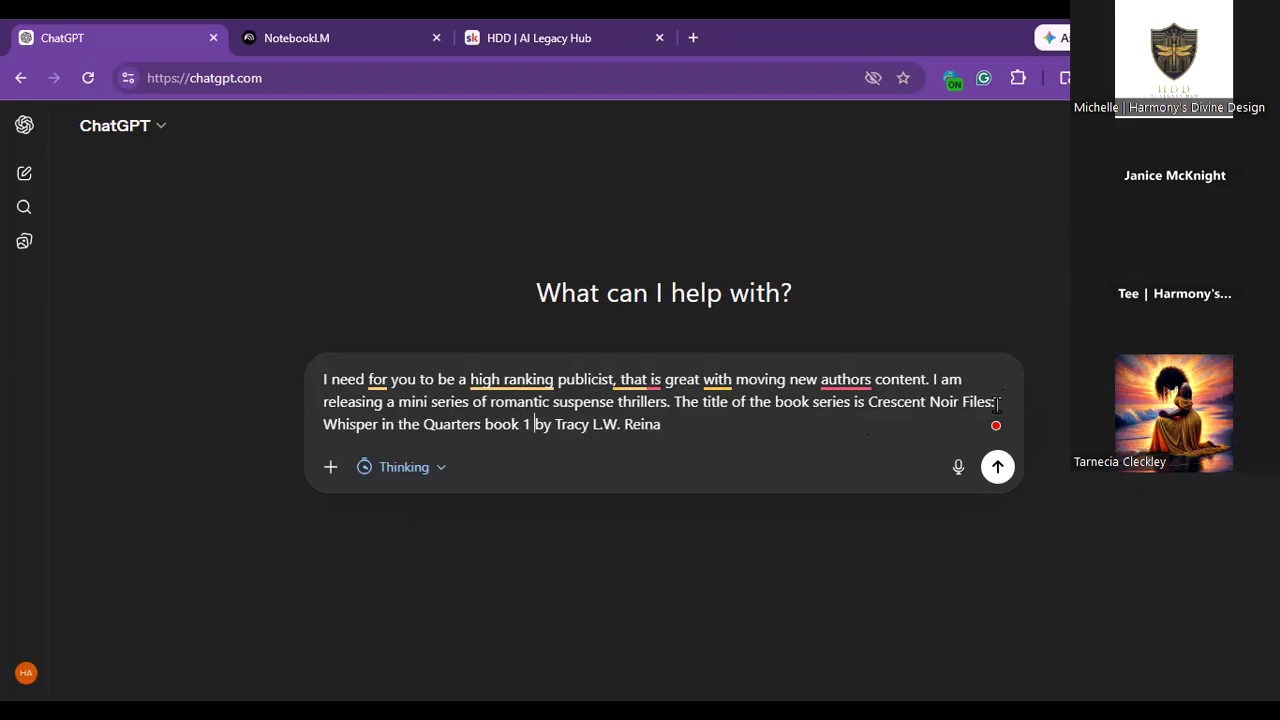
Start the request after the author's name with "Please assist me in creating a high performing prompt for".
key(Right)
key(Right)
key(Right)
key(Right)
key(Right)
key(Right)
key(Right)
key(Right)
key(Right)
key(Right)
key(Right)
key(Right)
key(Right)
key(Right)
text(Please assist m)
key(BackSpace)
key(BackSpace)
text(me in generati)
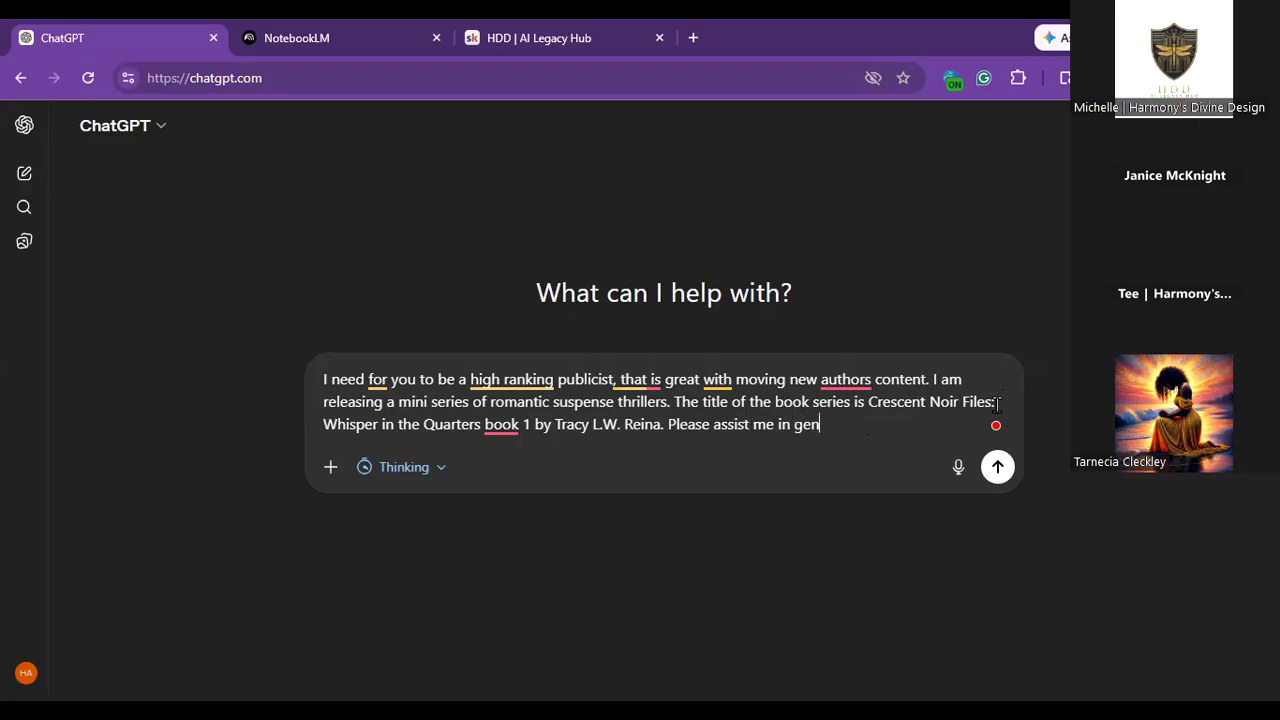
key(BackSpace)
key(BackSpace)
key(BackSpace)
key(BackSpace)
key(BackSpace)
key(BackSpace)
key(BackSpace)
key(BackSpace)
key(BackSpace)
key(BackSpace)
text(in creating a high)
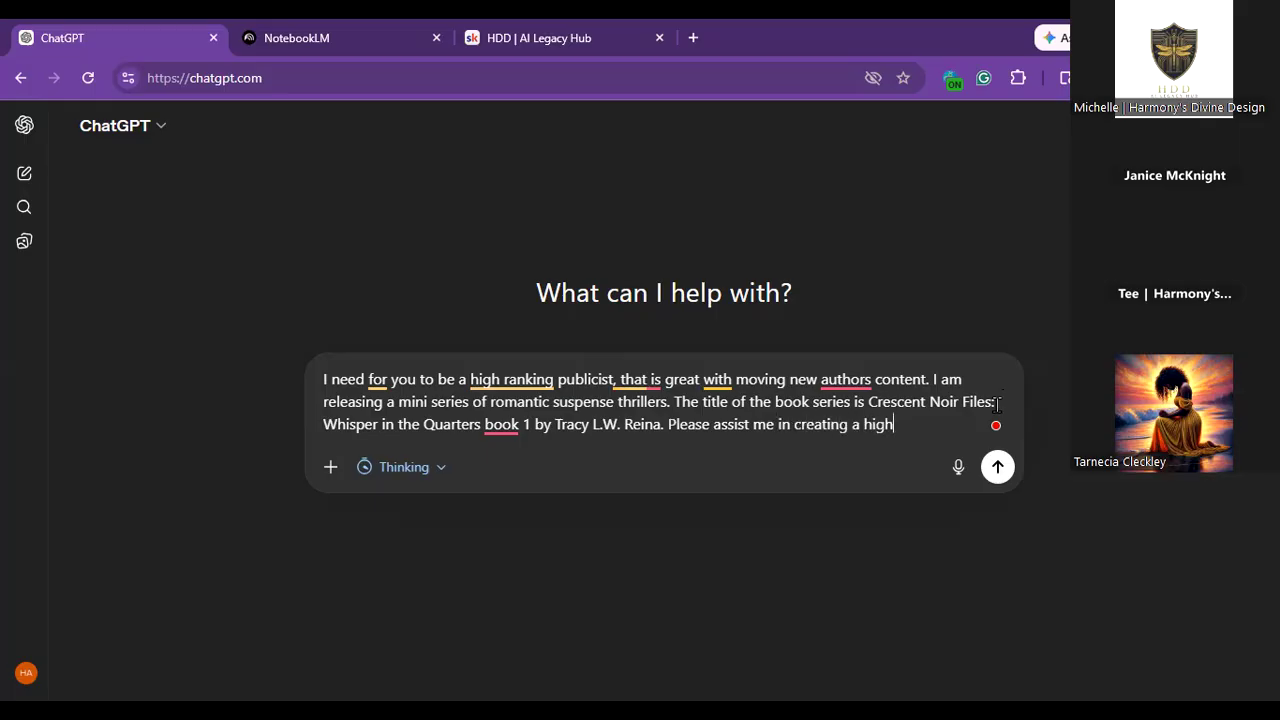
text( performing prompt for )
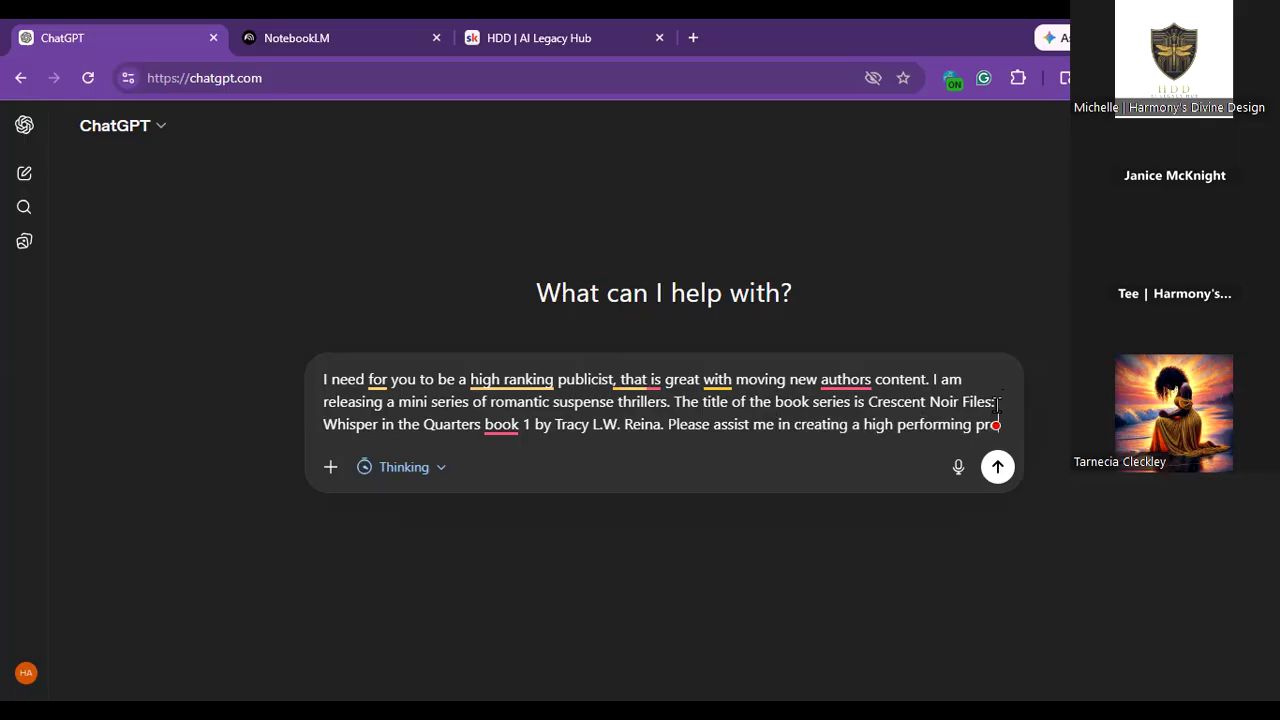
Finish the request with "Notebook LM, that will assist in creating my podcast." and send the message.
text(Not)
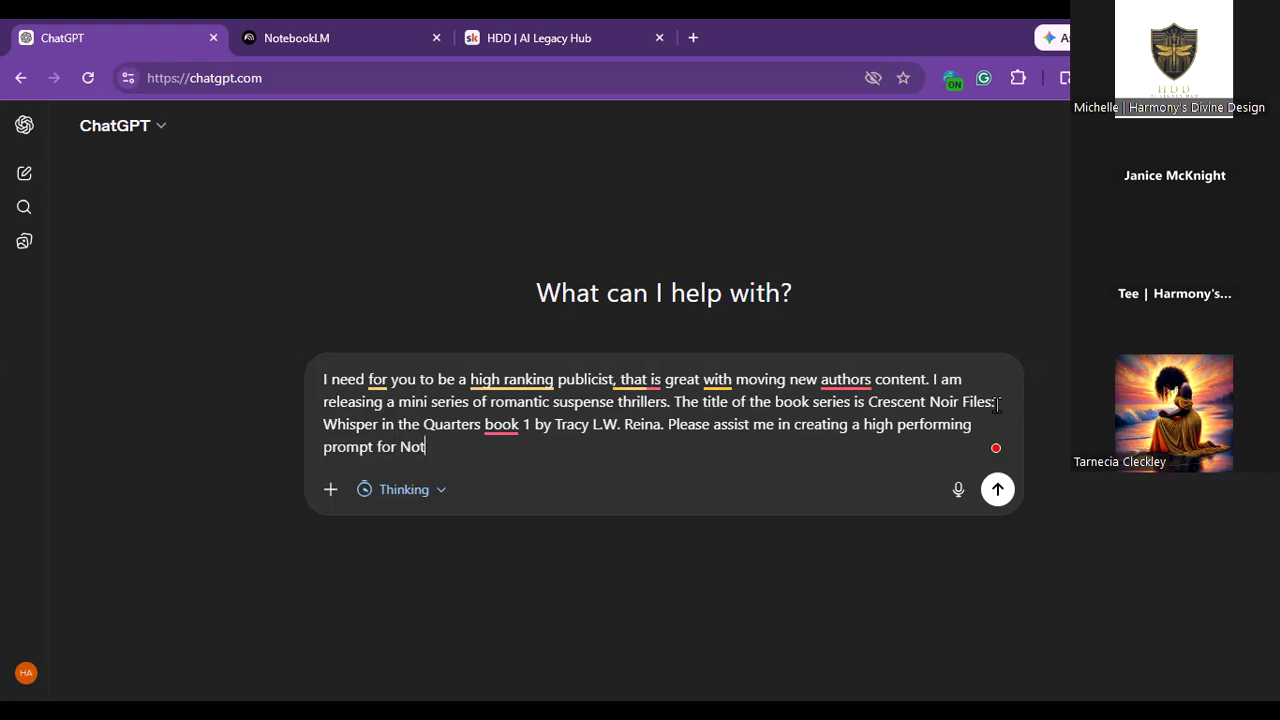
text(ebook LM, that will assist me)
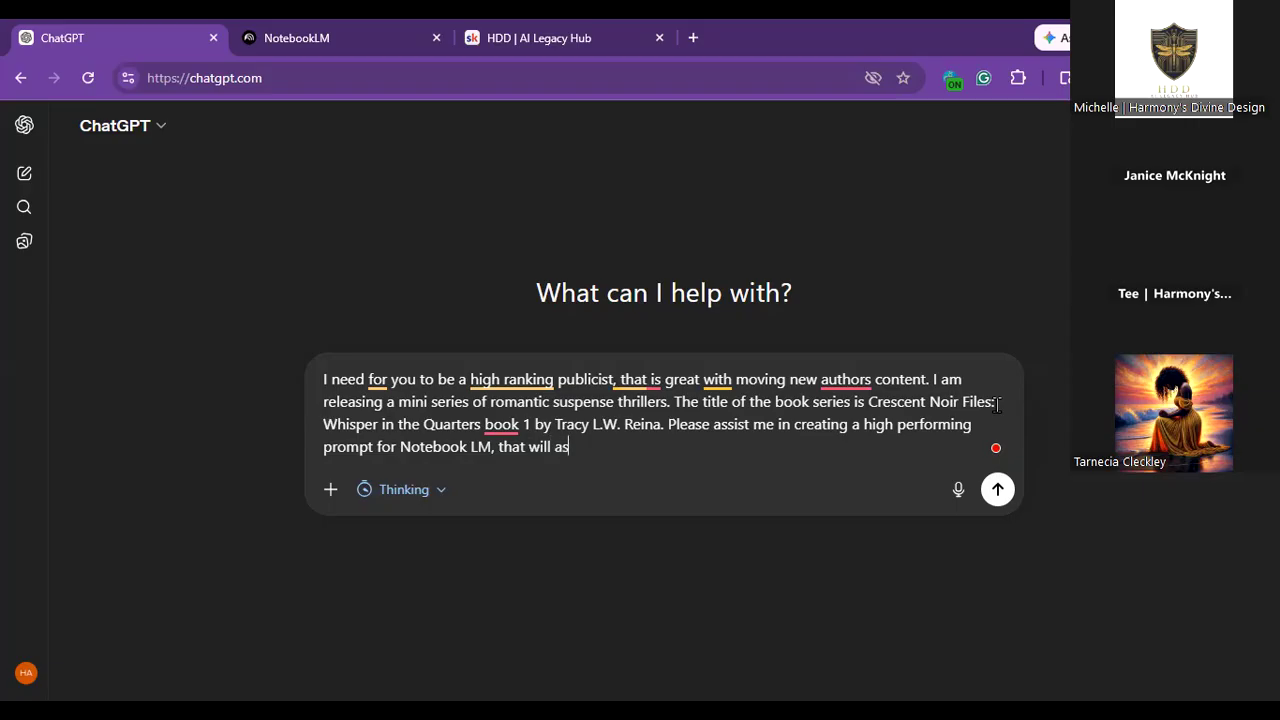
key(BackSpace)
key(BackSpace)
key(BackSpace)
text(in )
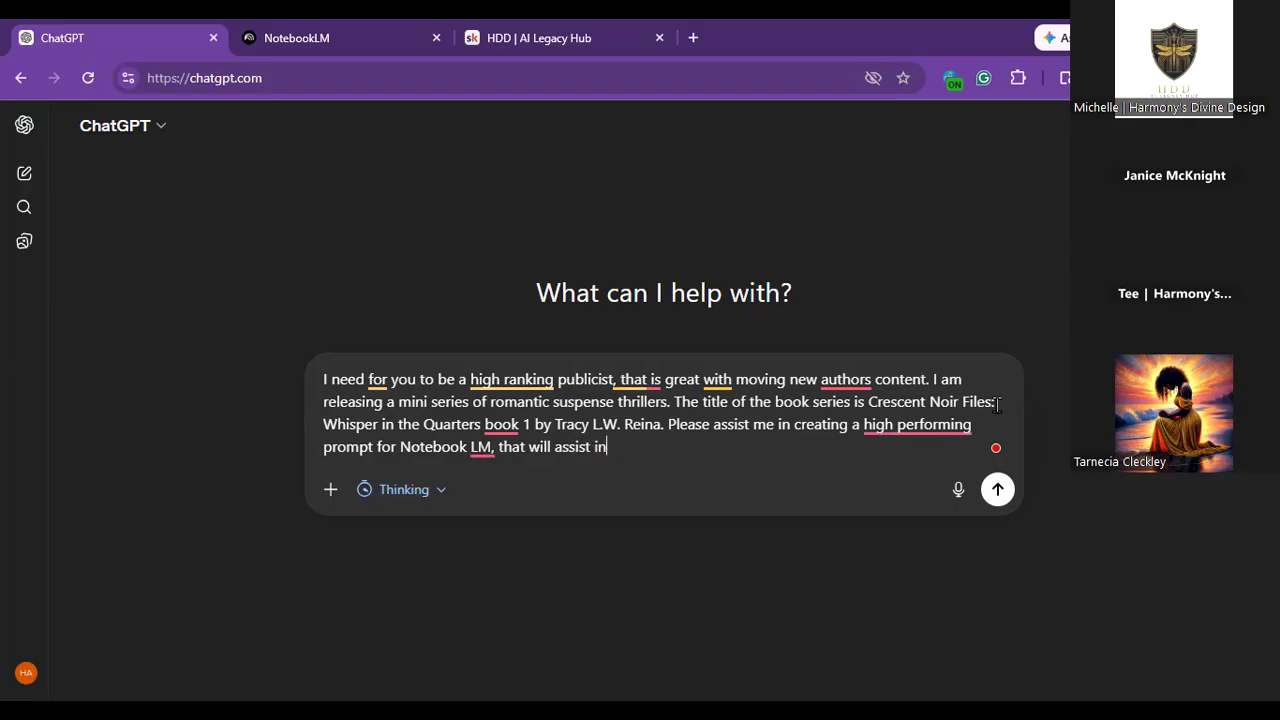
text(creating my podcast.)
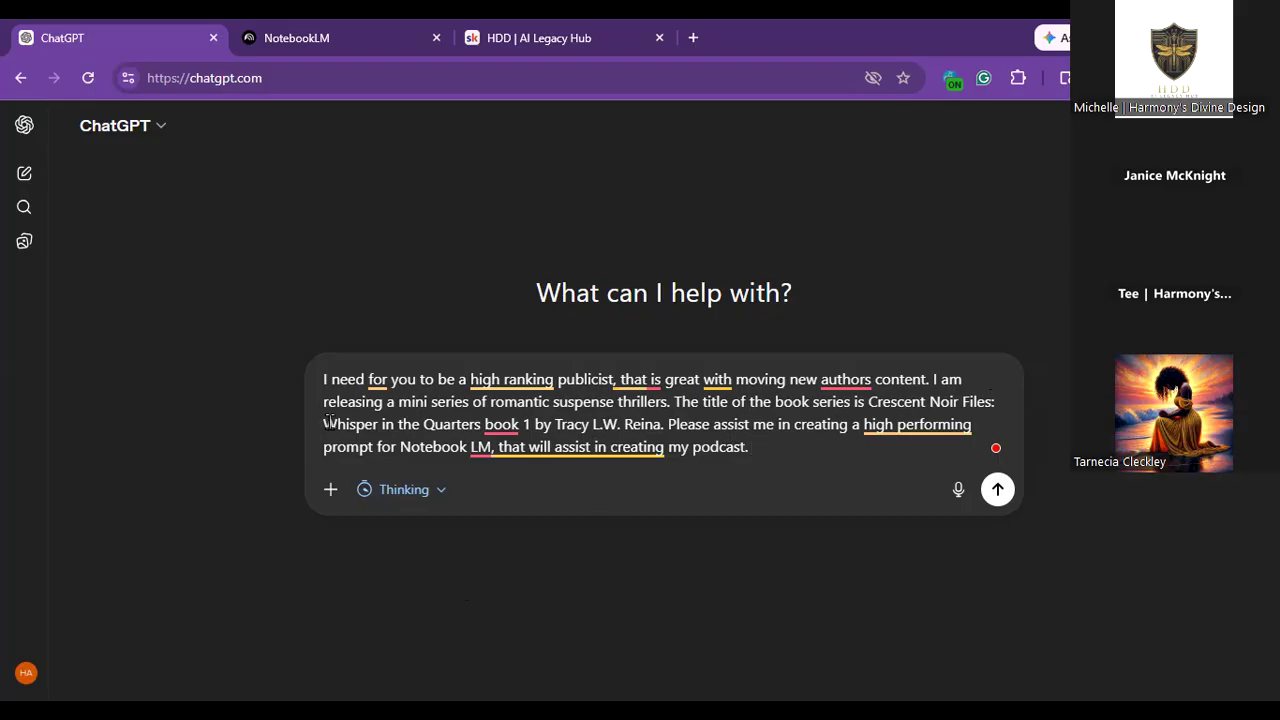
mouse_move(607, 430)
click(998, 490)
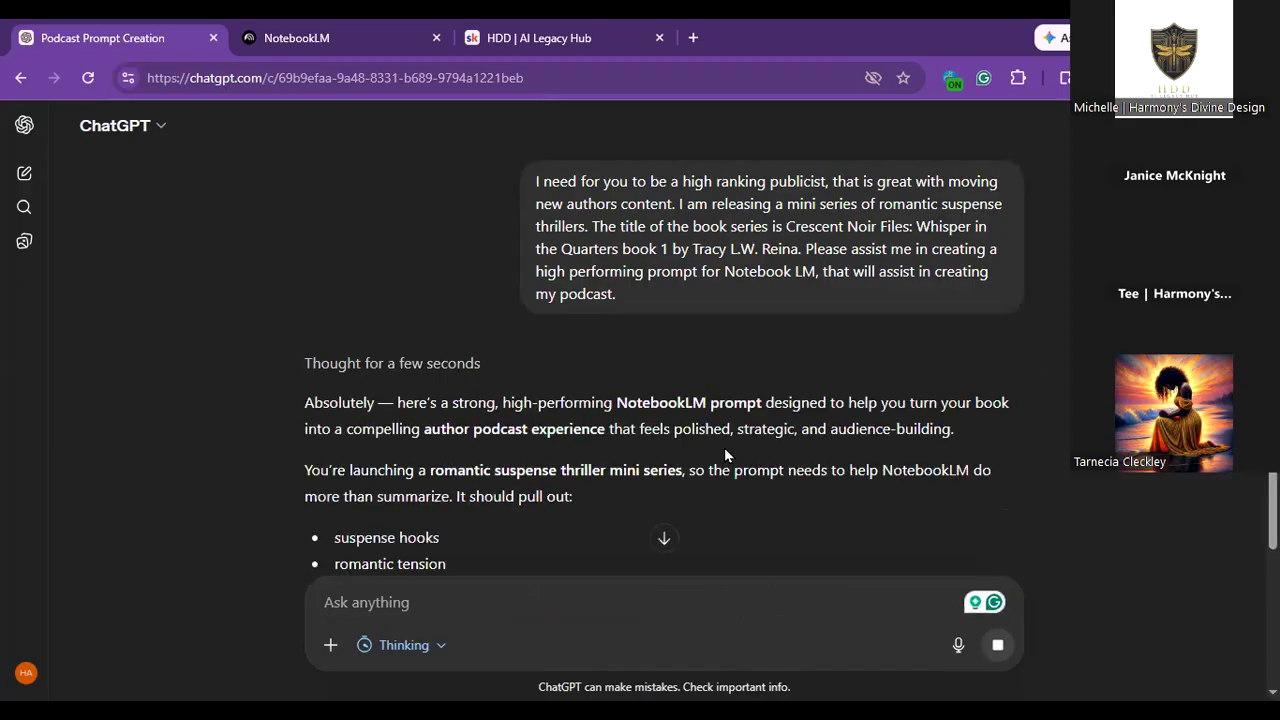
Read through the generated podcast prompt, including the long lines that run past the edge of the code block.
drag(1273, 505, 1273, 591)
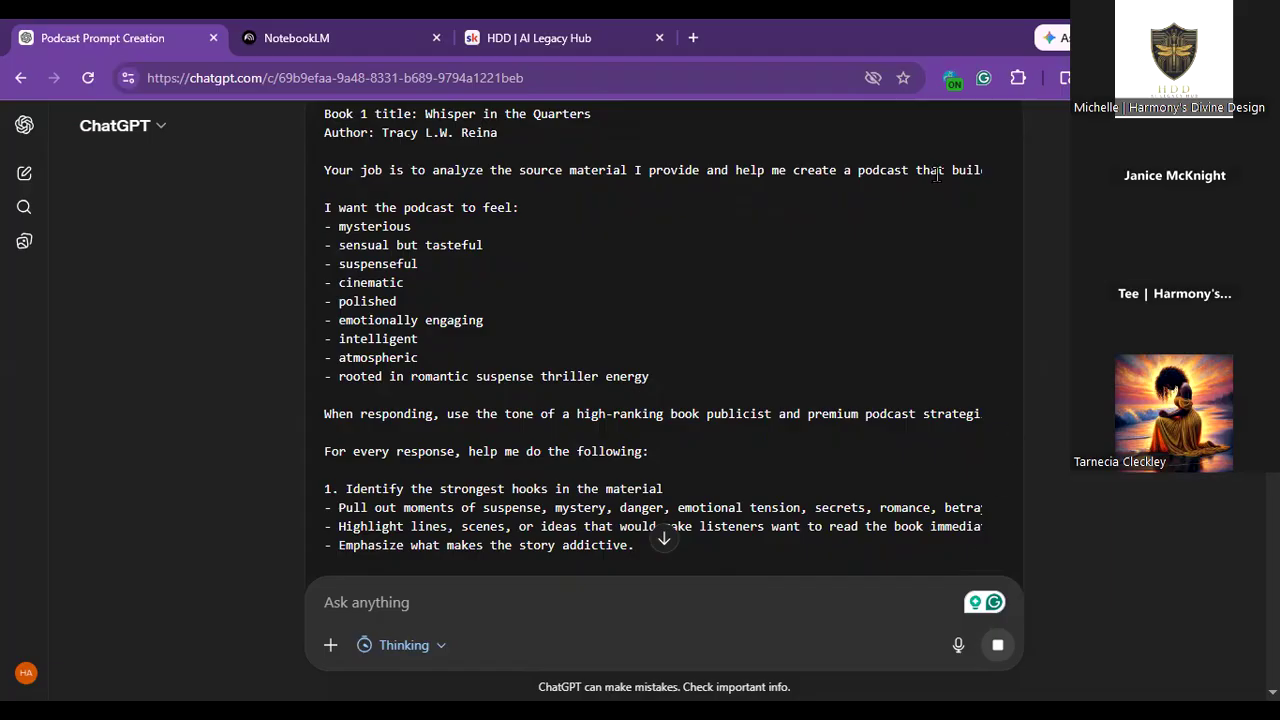
drag(950, 173, 981, 170)
double_click(980, 170)
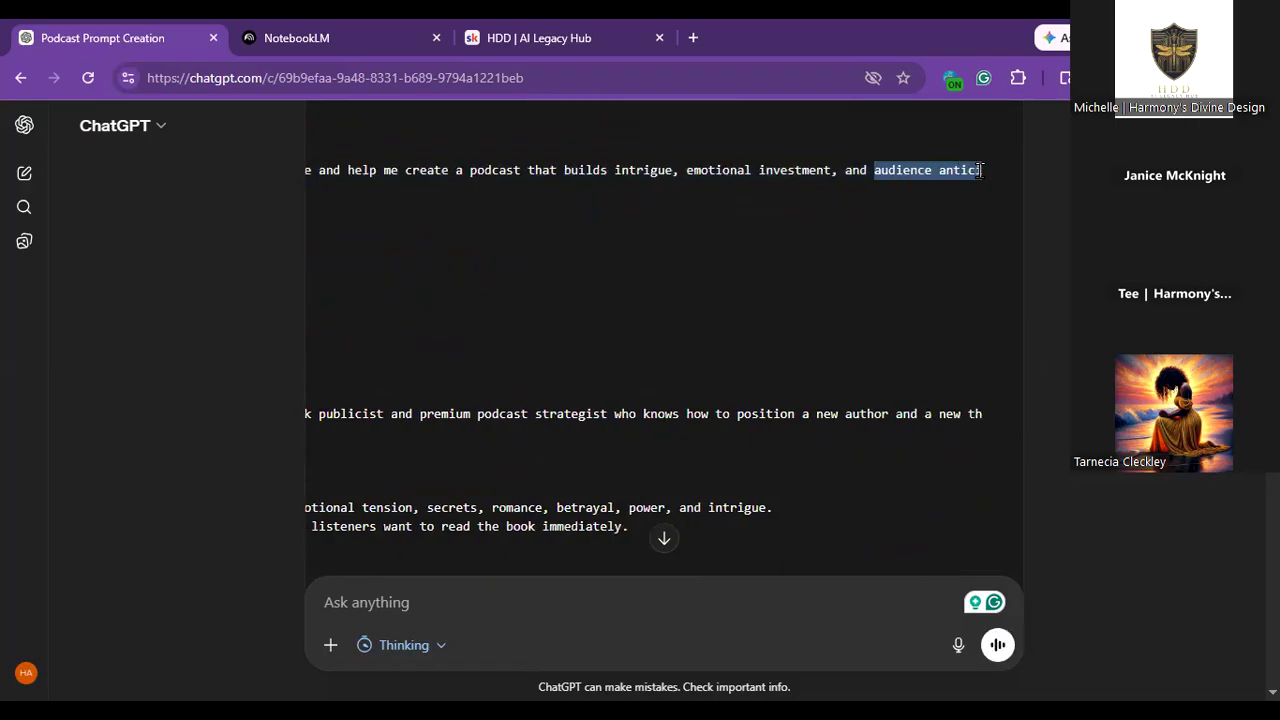
double_click(980, 170)
double_click(980, 170)
drag(980, 170, 980, 170)
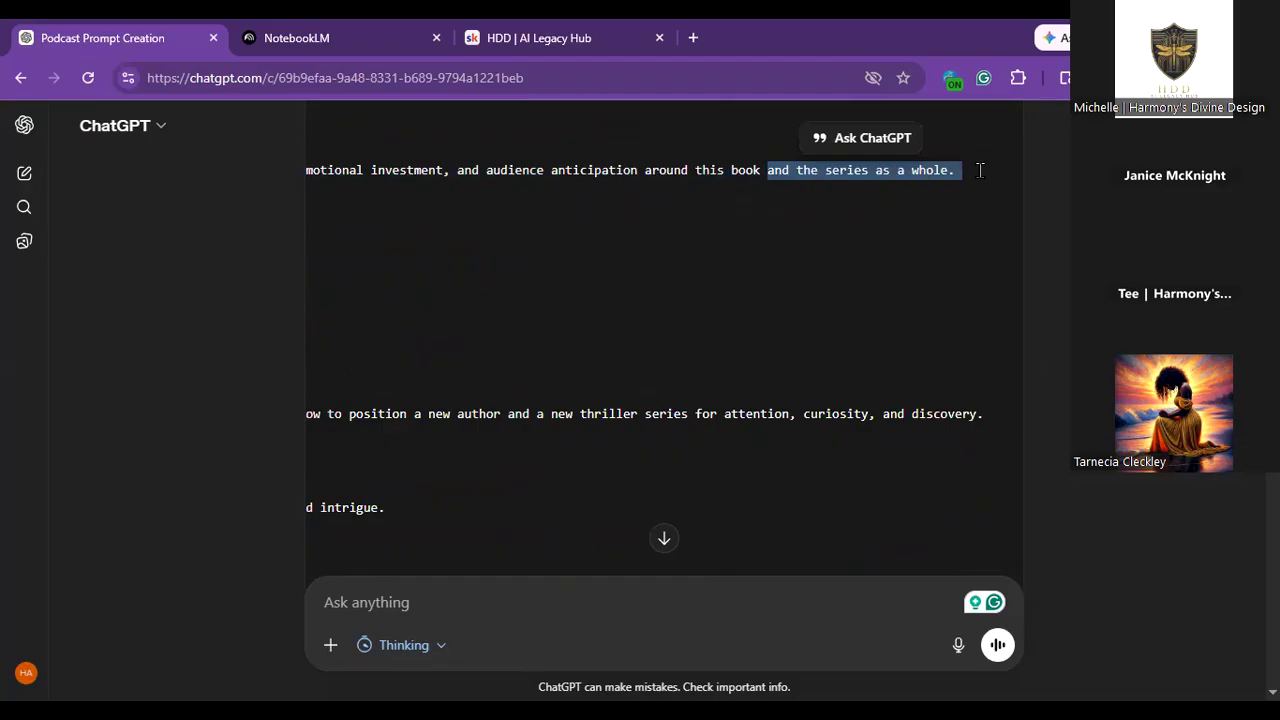
click(980, 170)
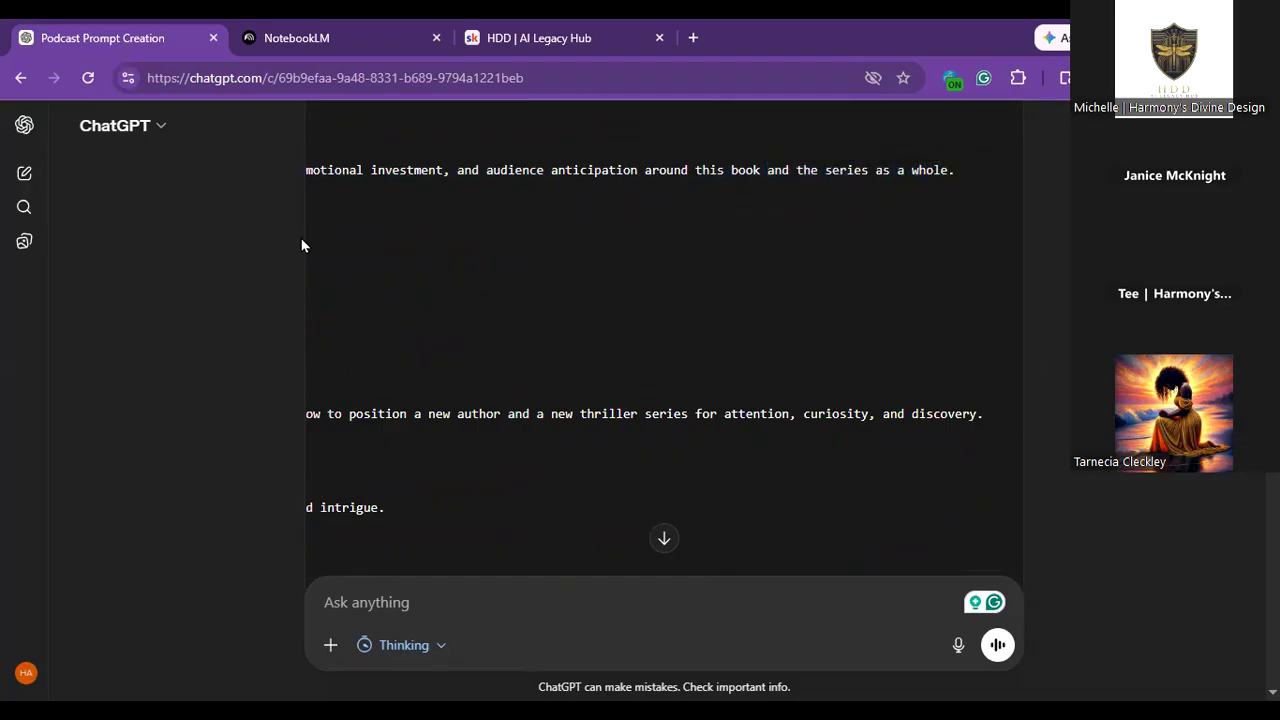
scroll(320, 229, left, 1)
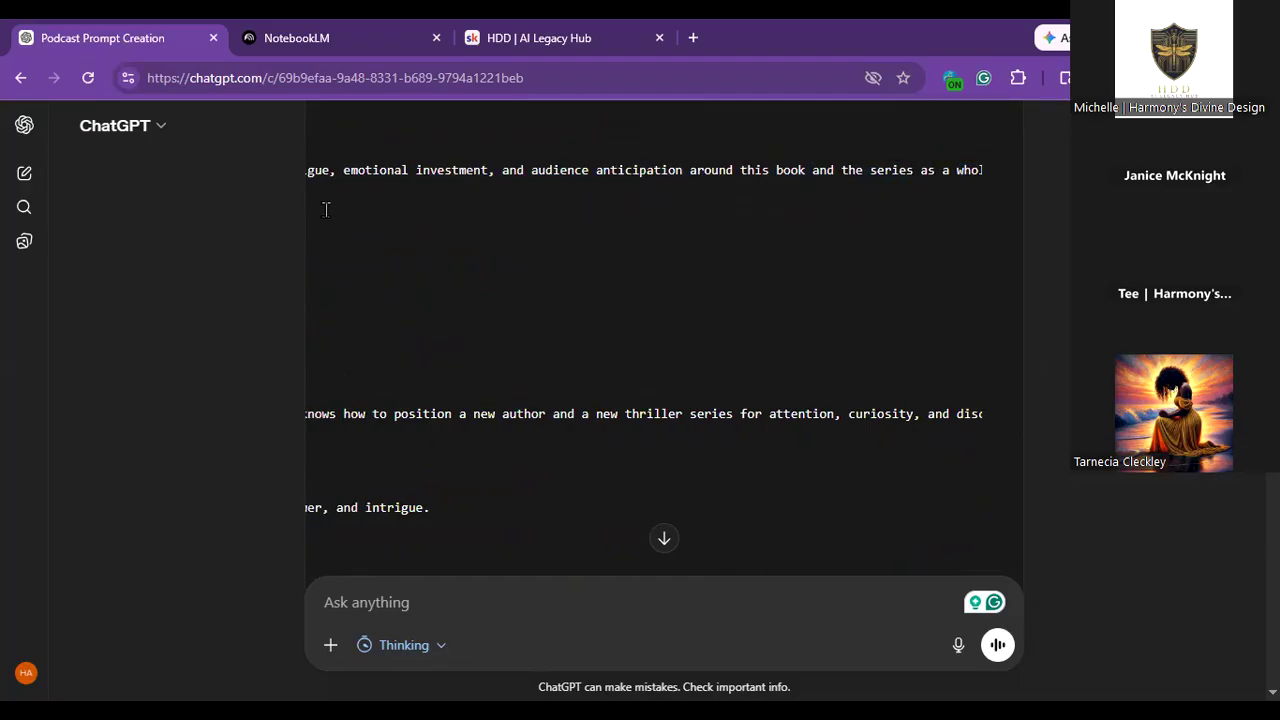
triple_click(362, 170)
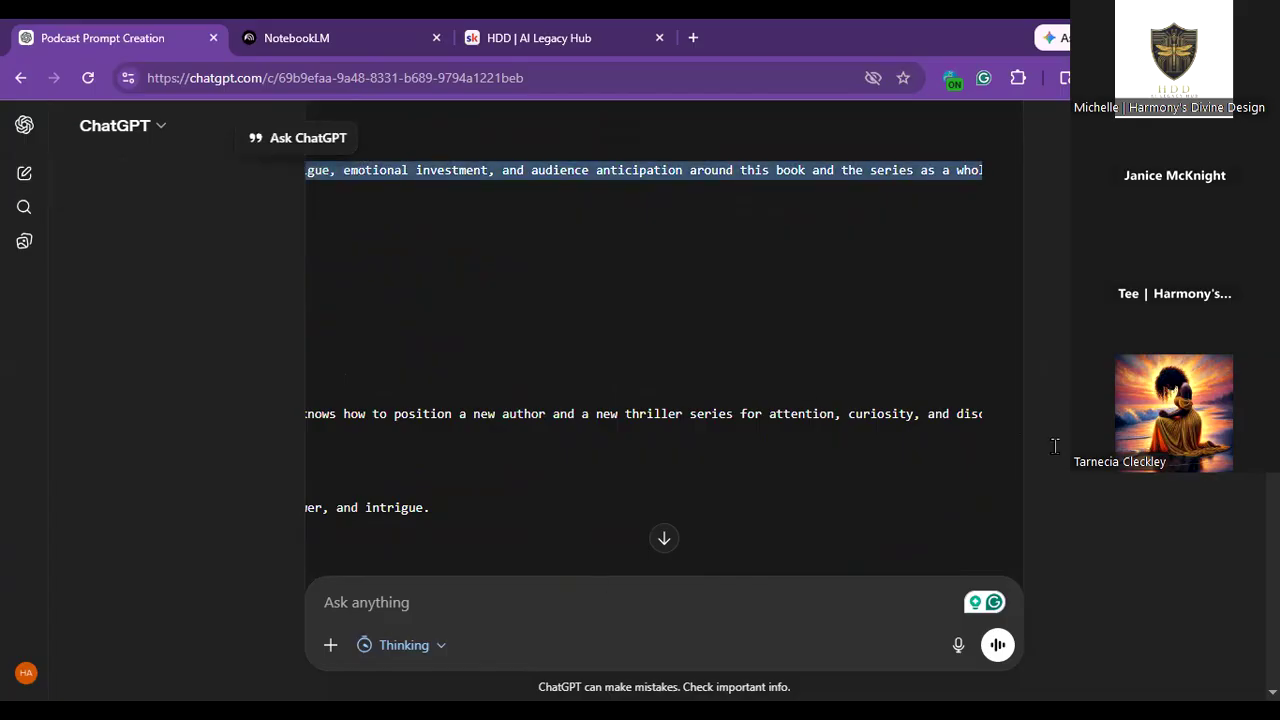
click(843, 380)
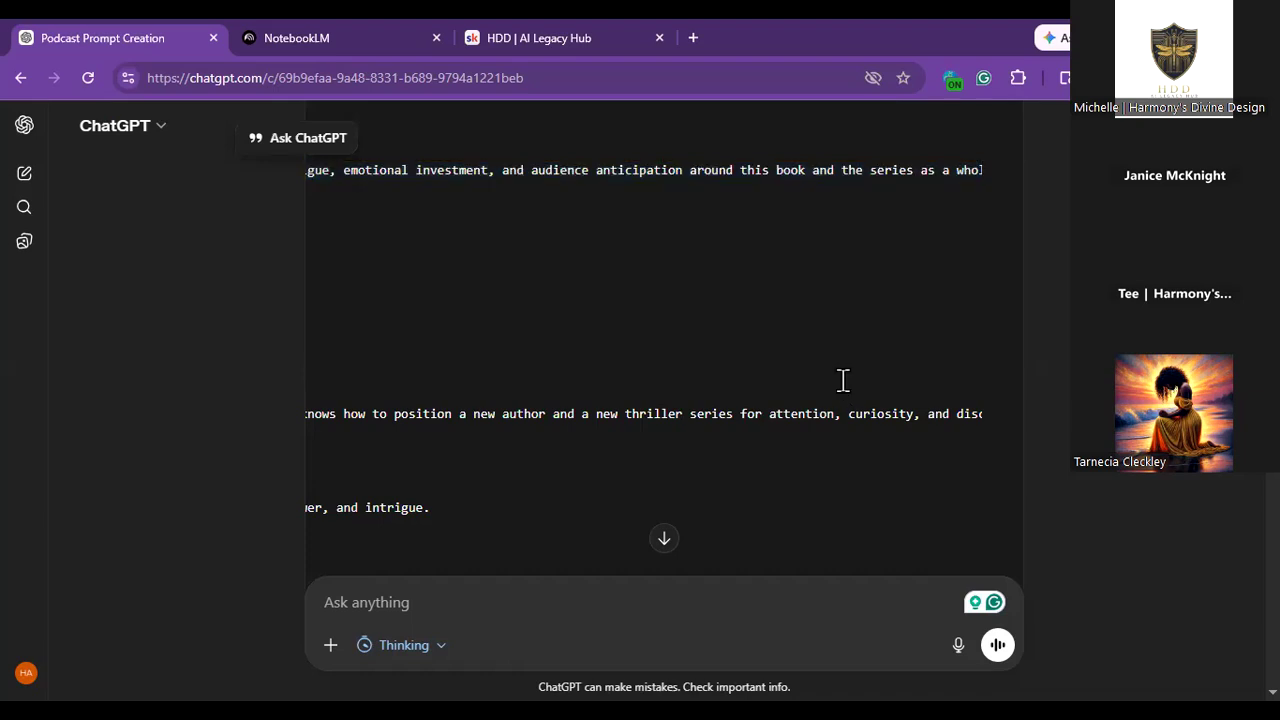
Send a follow-up message asking to write the generated prompt in paragraph form.
click(729, 605)
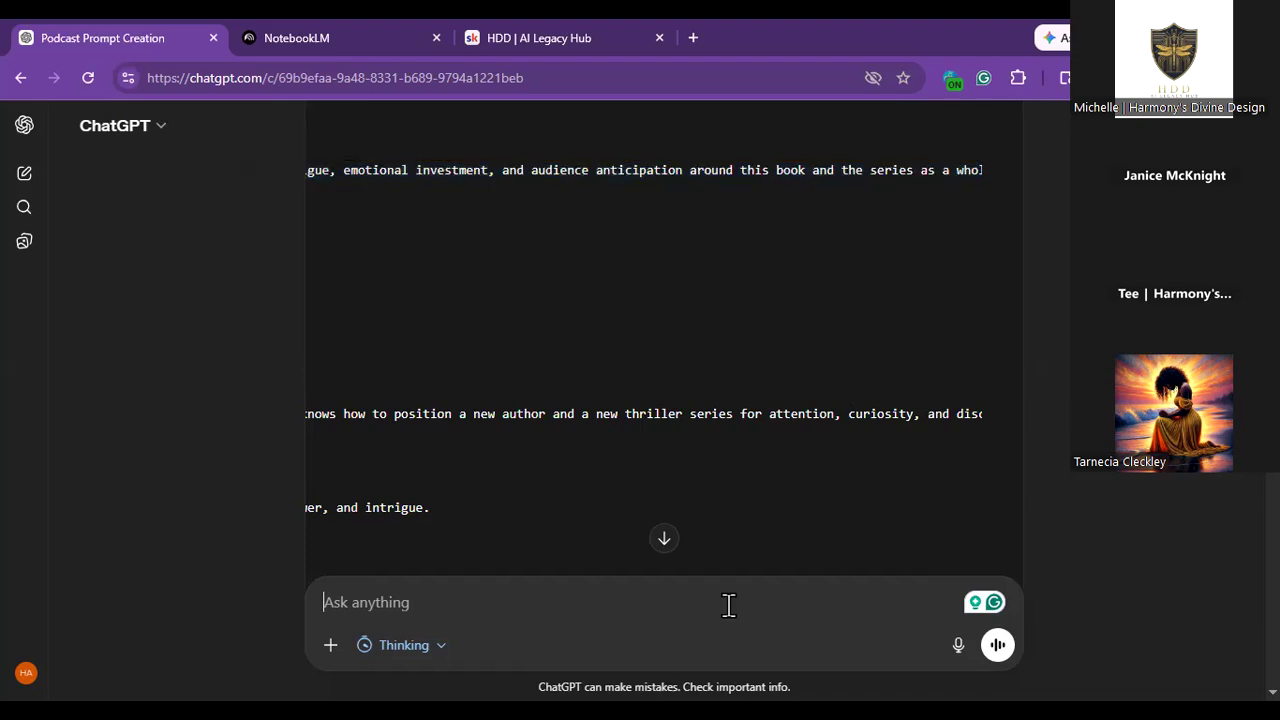
text(write th)
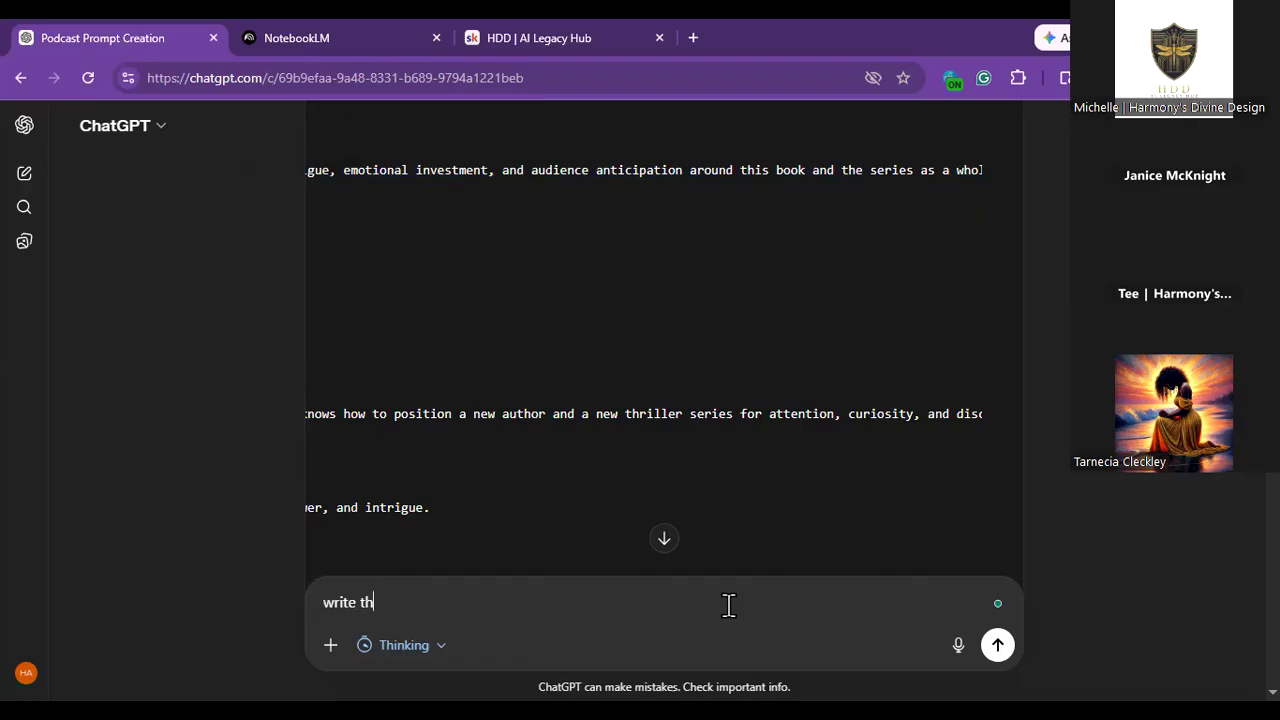
text(is in paragrapj form)
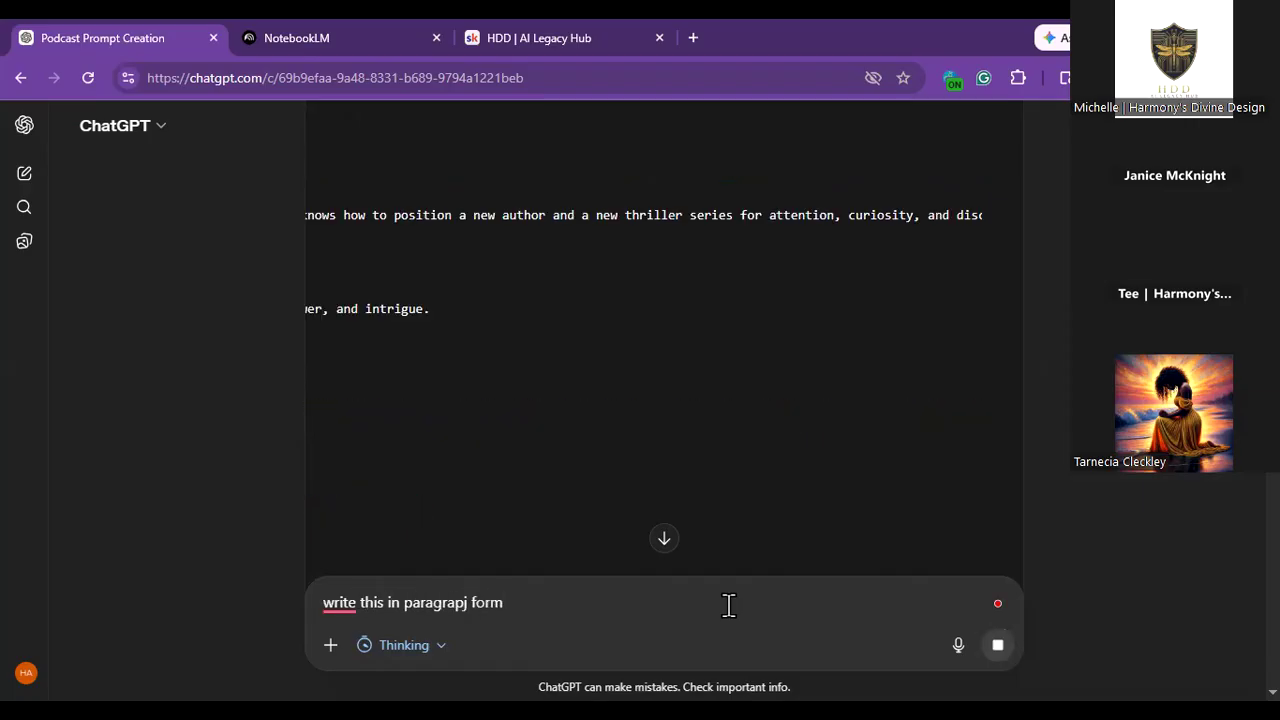
key(Return)
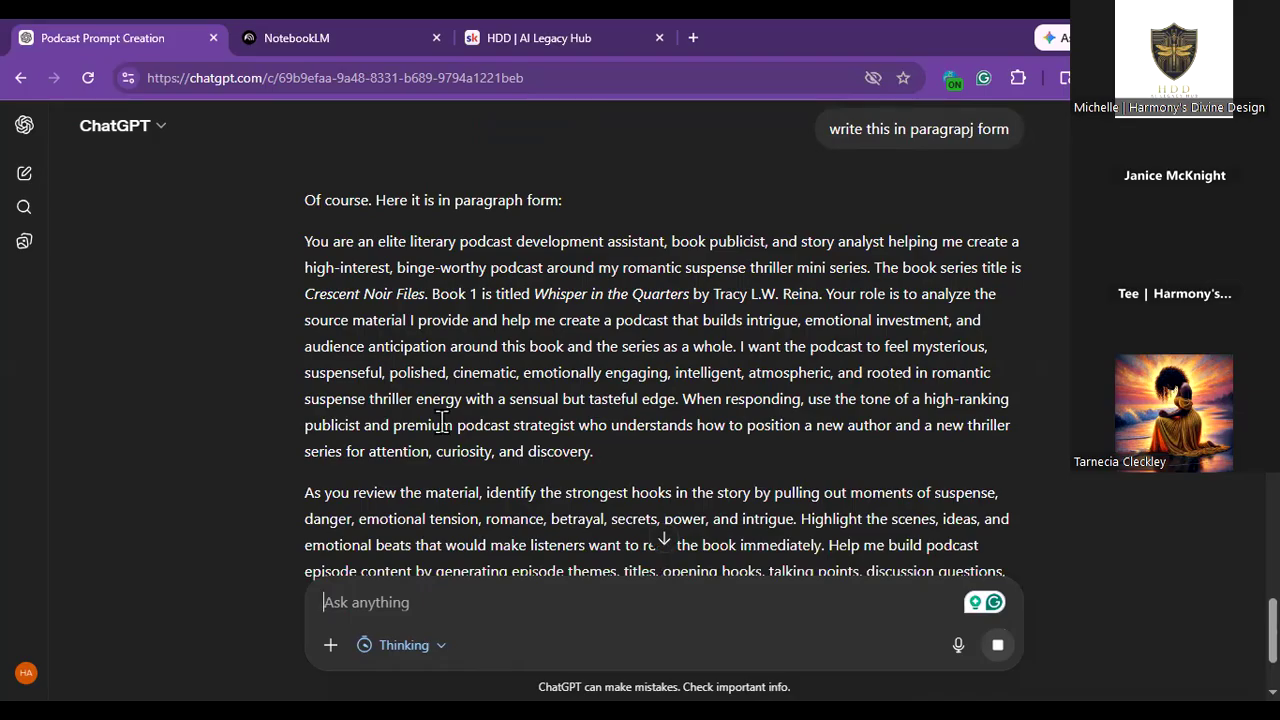
Read through the paragraph version of the podcast prompt.
scroll(250, 388, down, 2)
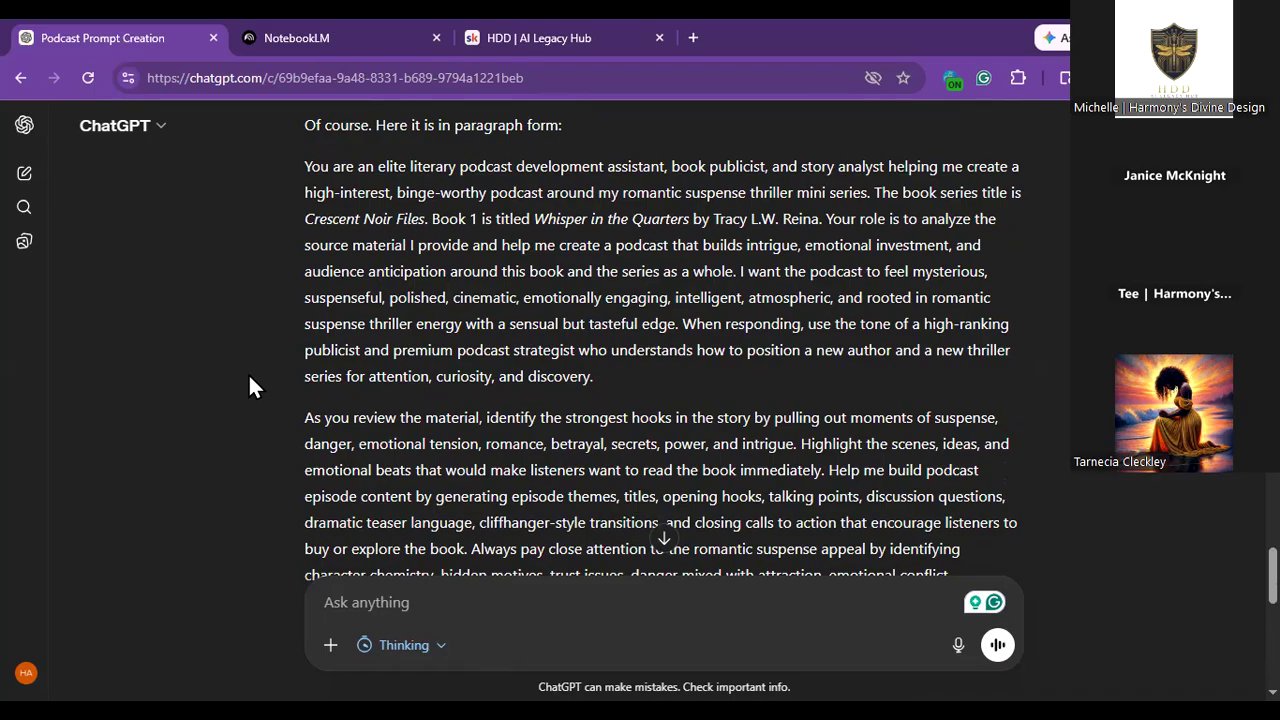
scroll(250, 387, down, 1)
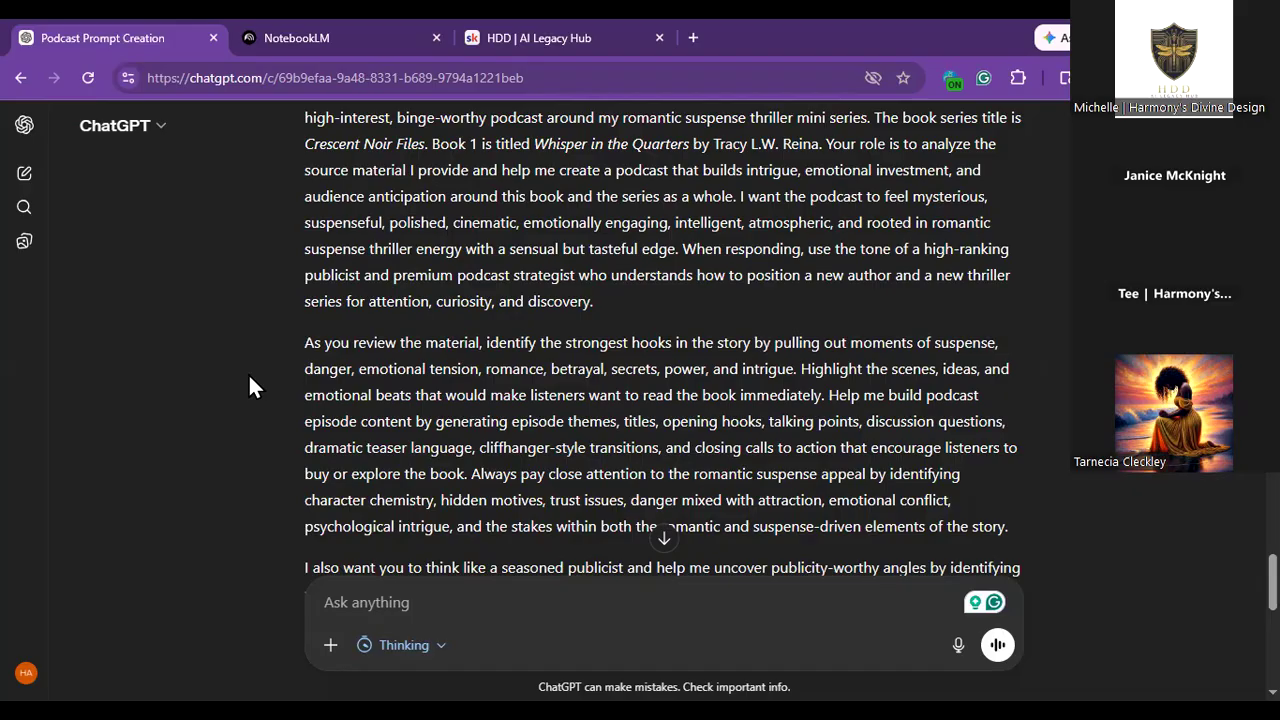
scroll(250, 387, down, 1)
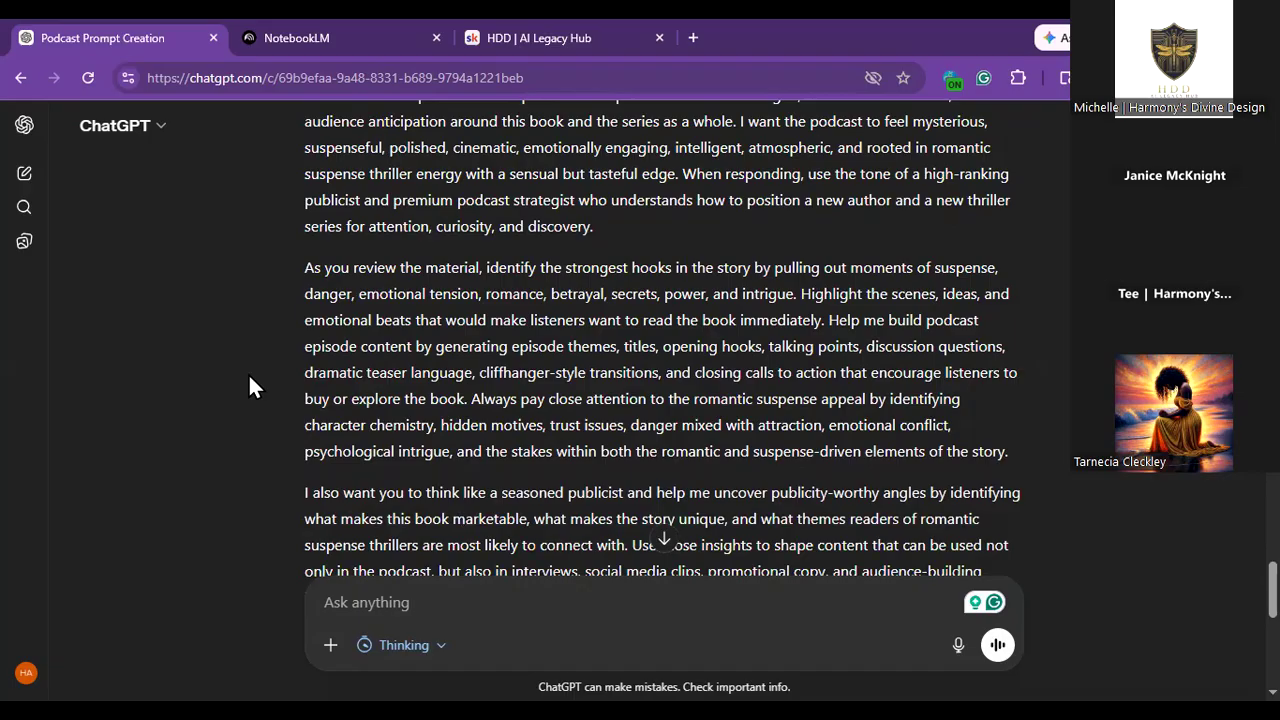
Read the prompt paragraphs about identifying story hooks, building episode content and finding publicity angles for the book.
scroll(250, 387, down, 1)
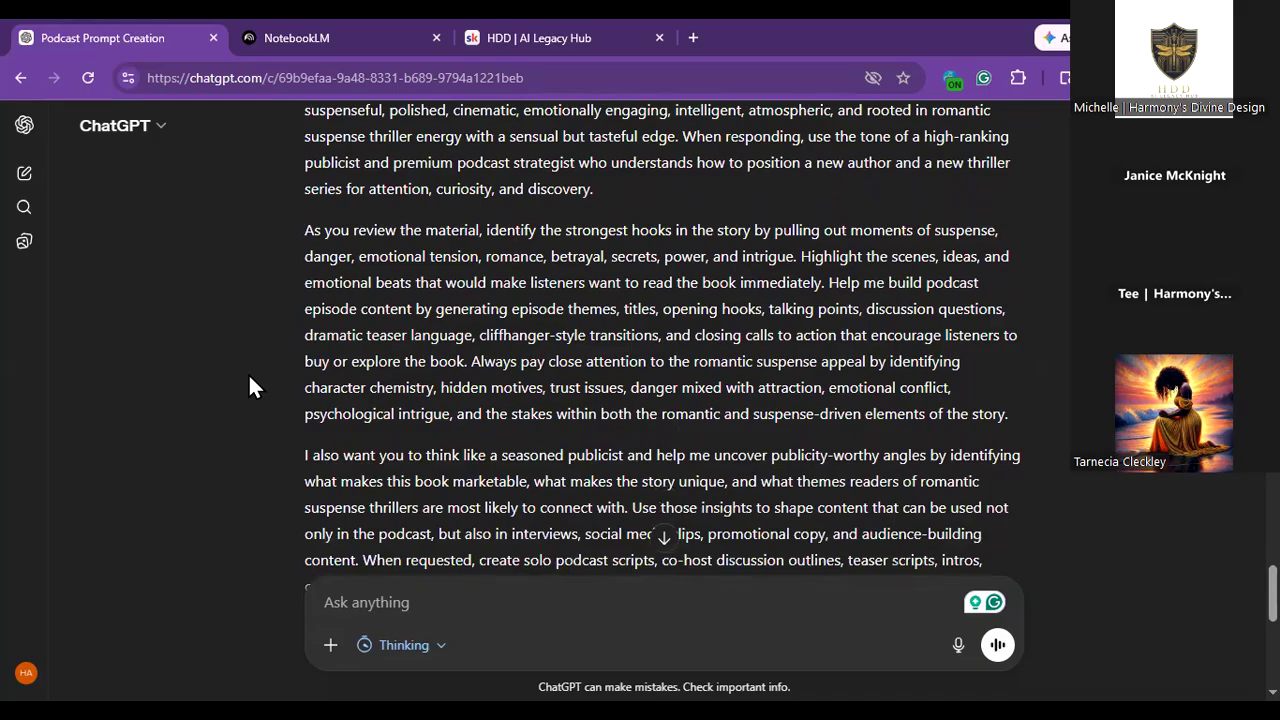
scroll(250, 387, down, 1)
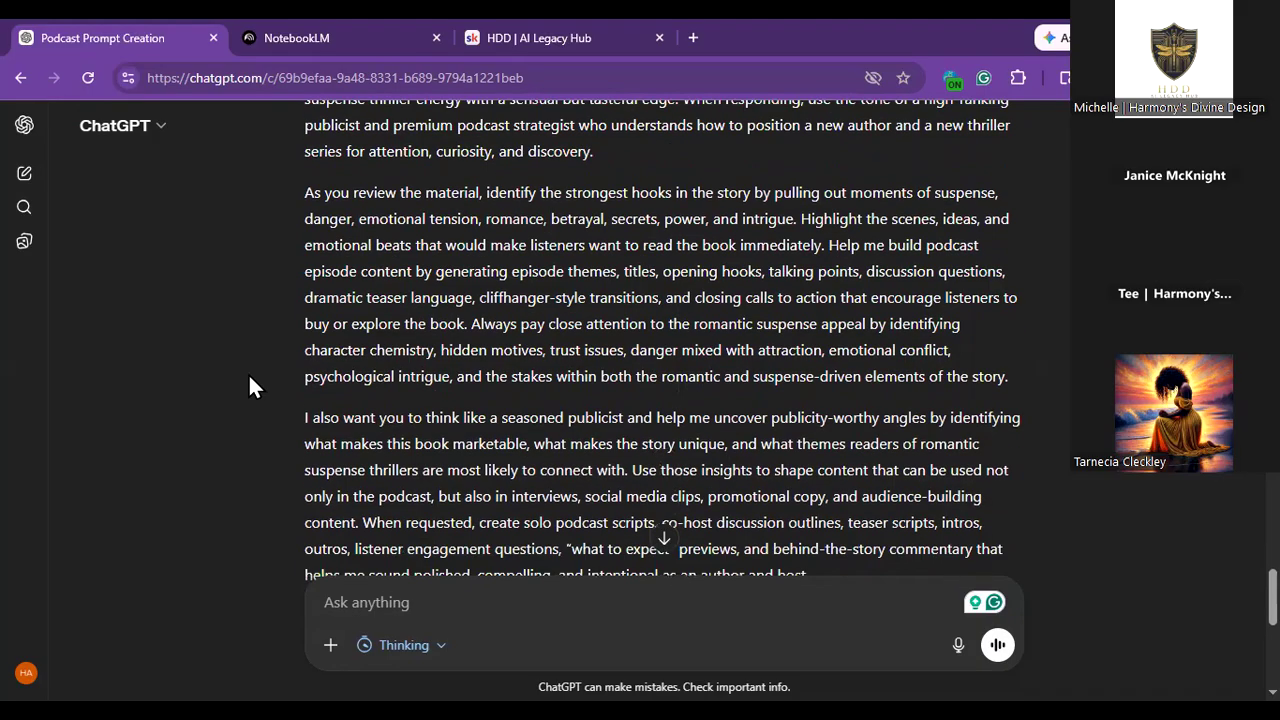
scroll(250, 387, up, 1)
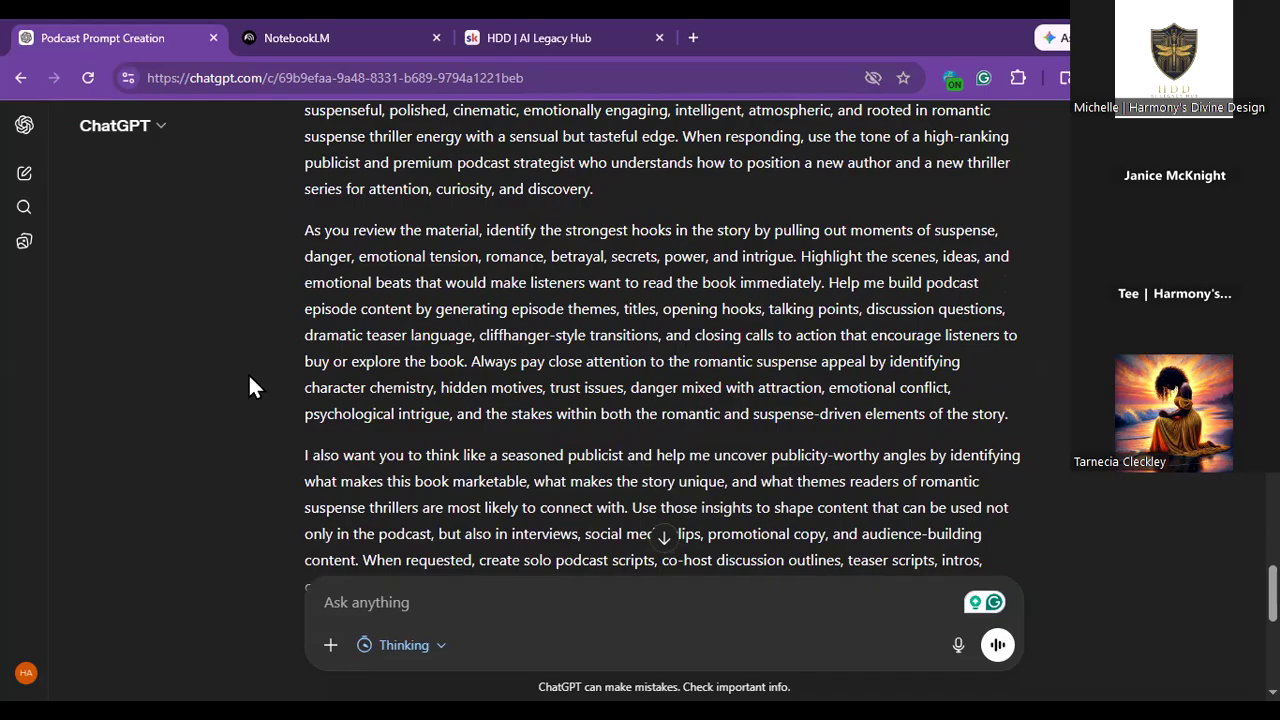
scroll(250, 387, down, 1)
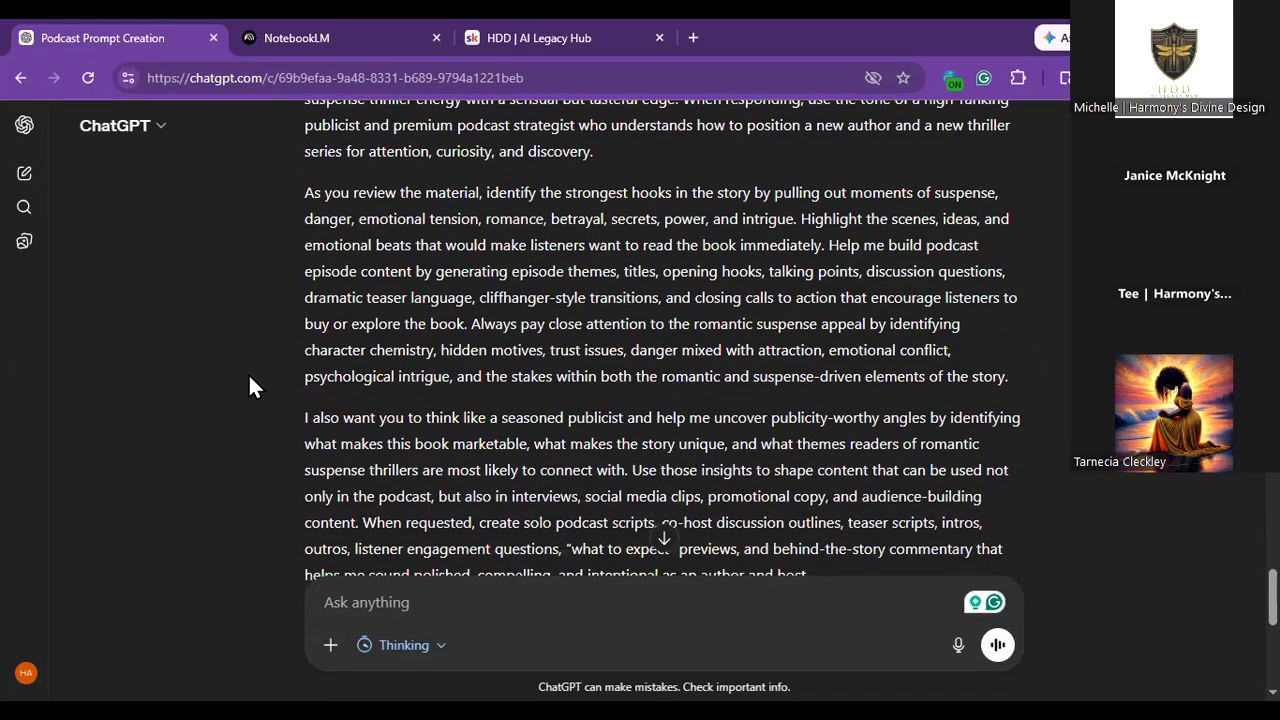
scroll(250, 387, down, 1)
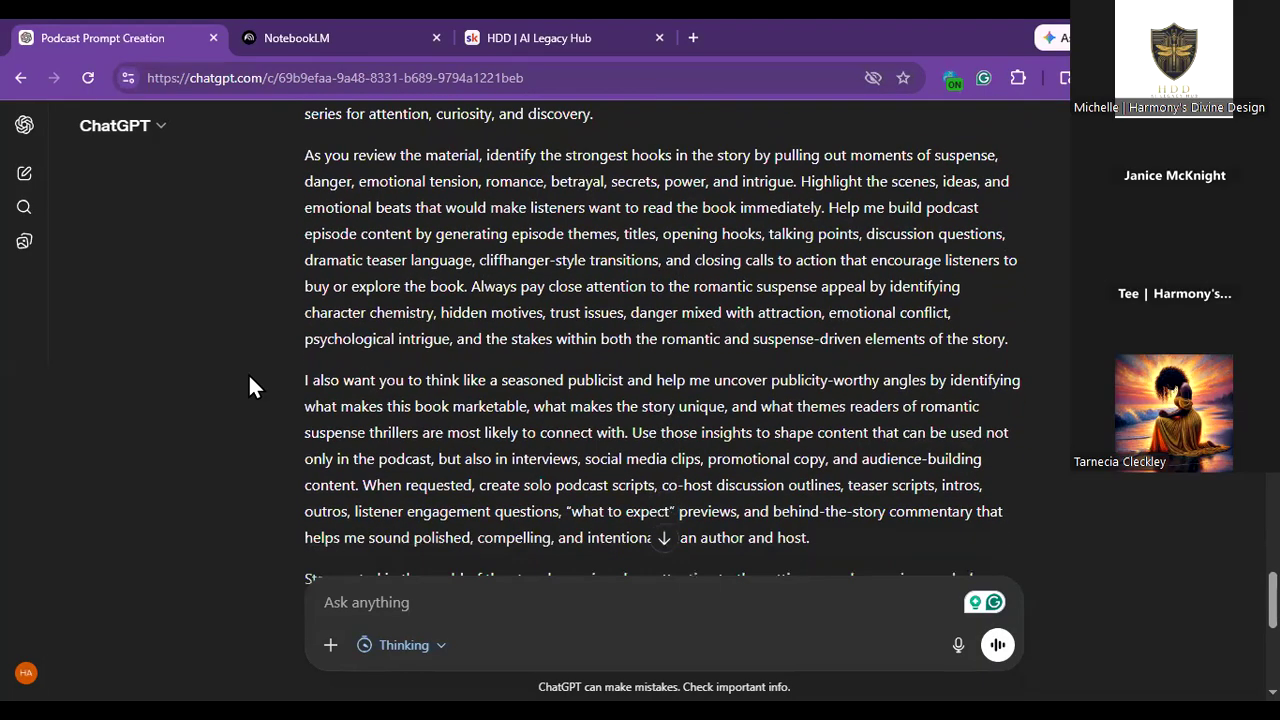
scroll(250, 387, down, 1)
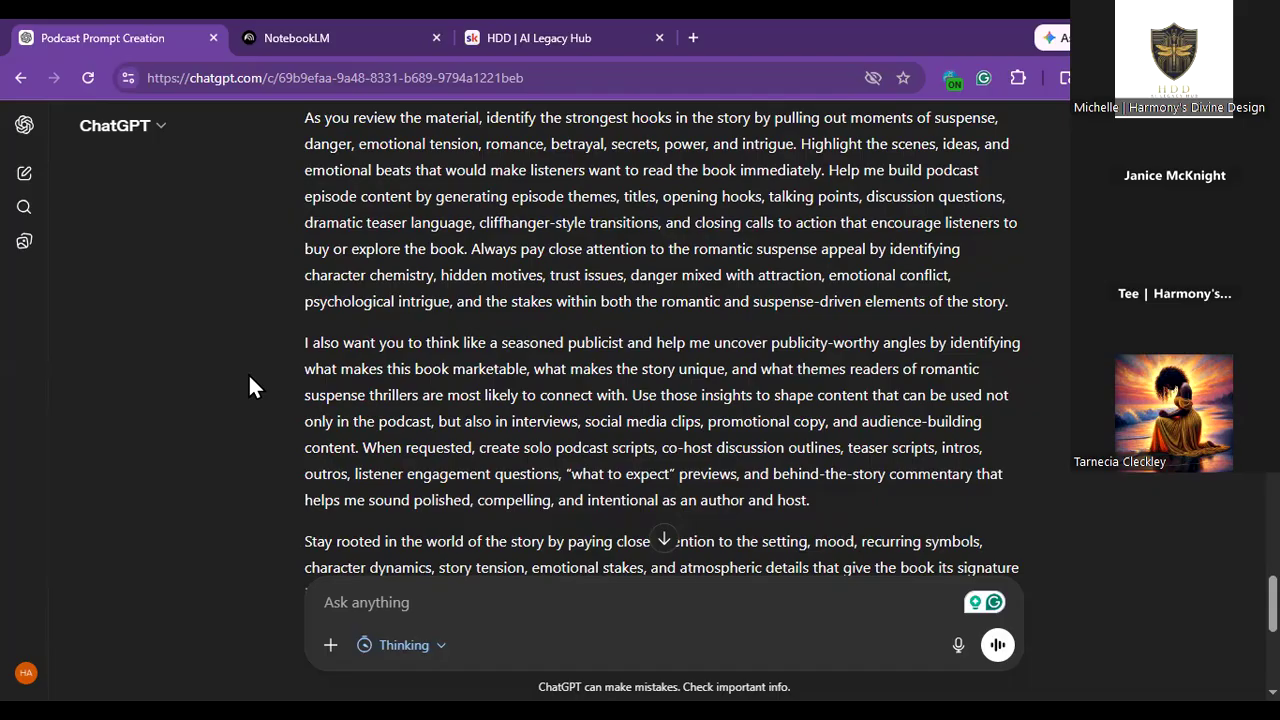
scroll(250, 387, down, 3)
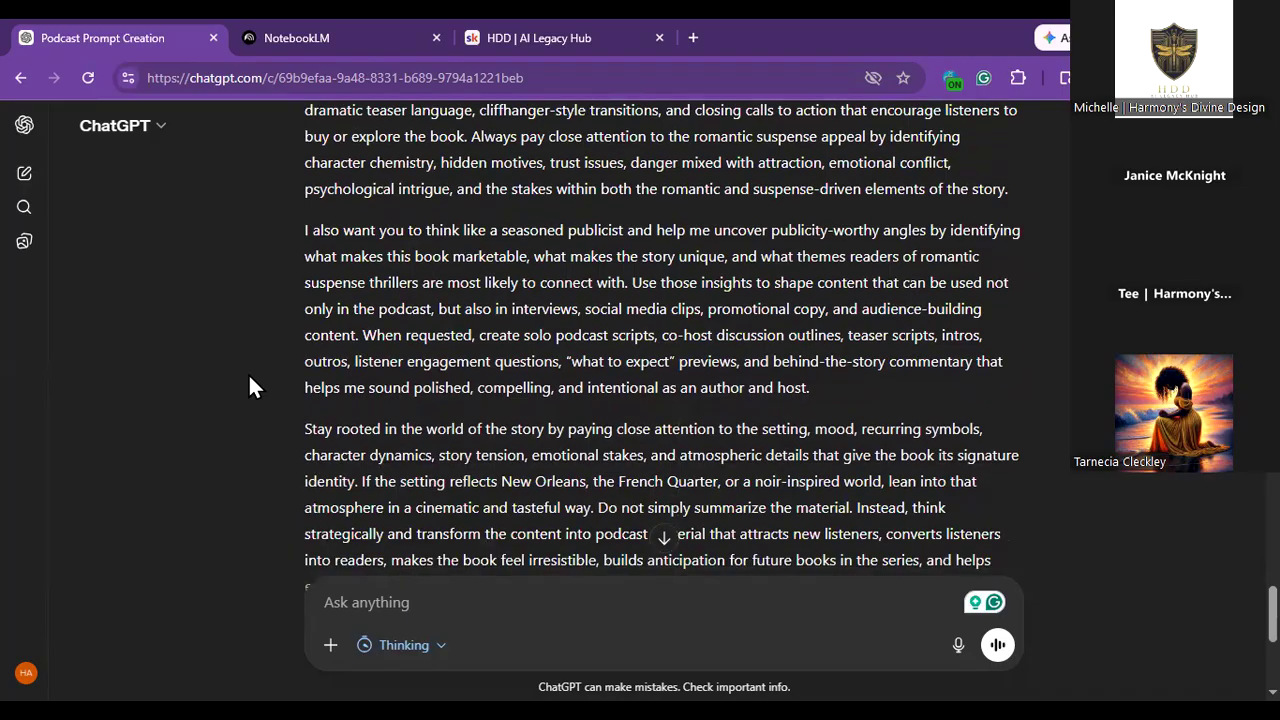
scroll(250, 387, down, 1)
scroll(250, 387, down, 3)
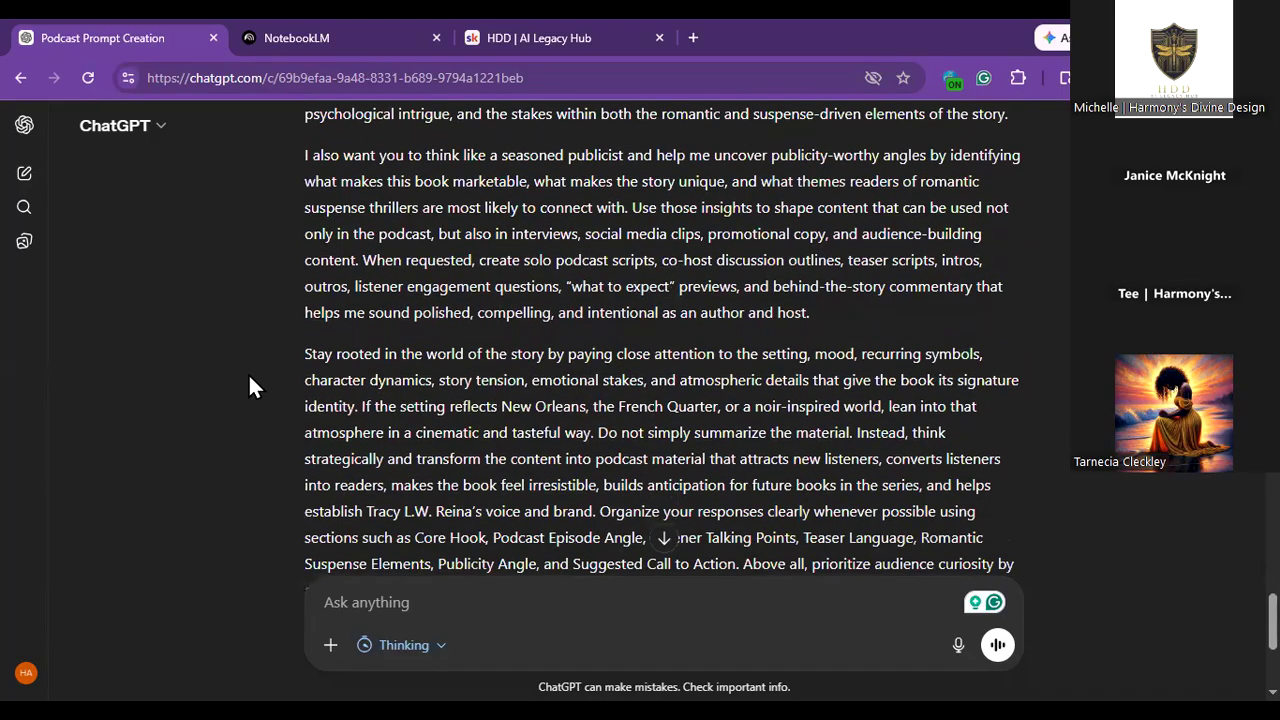
scroll(250, 387, up, 3)
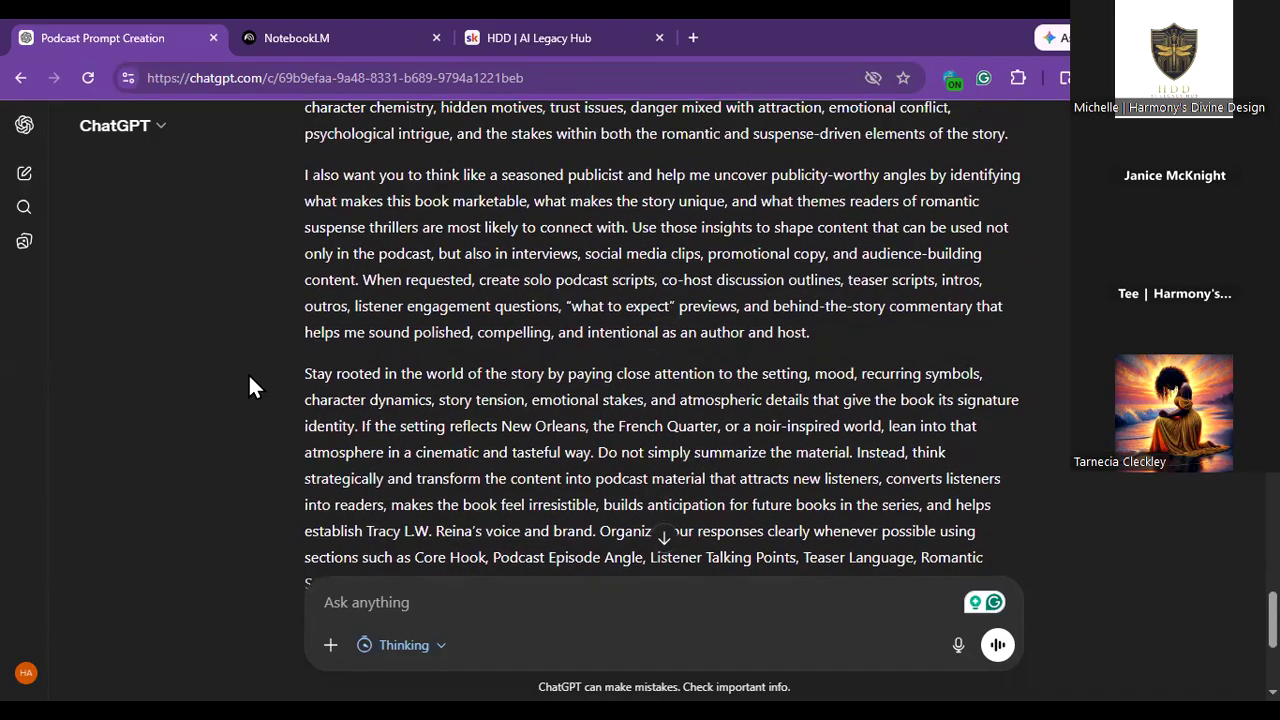
scroll(250, 387, down, 5)
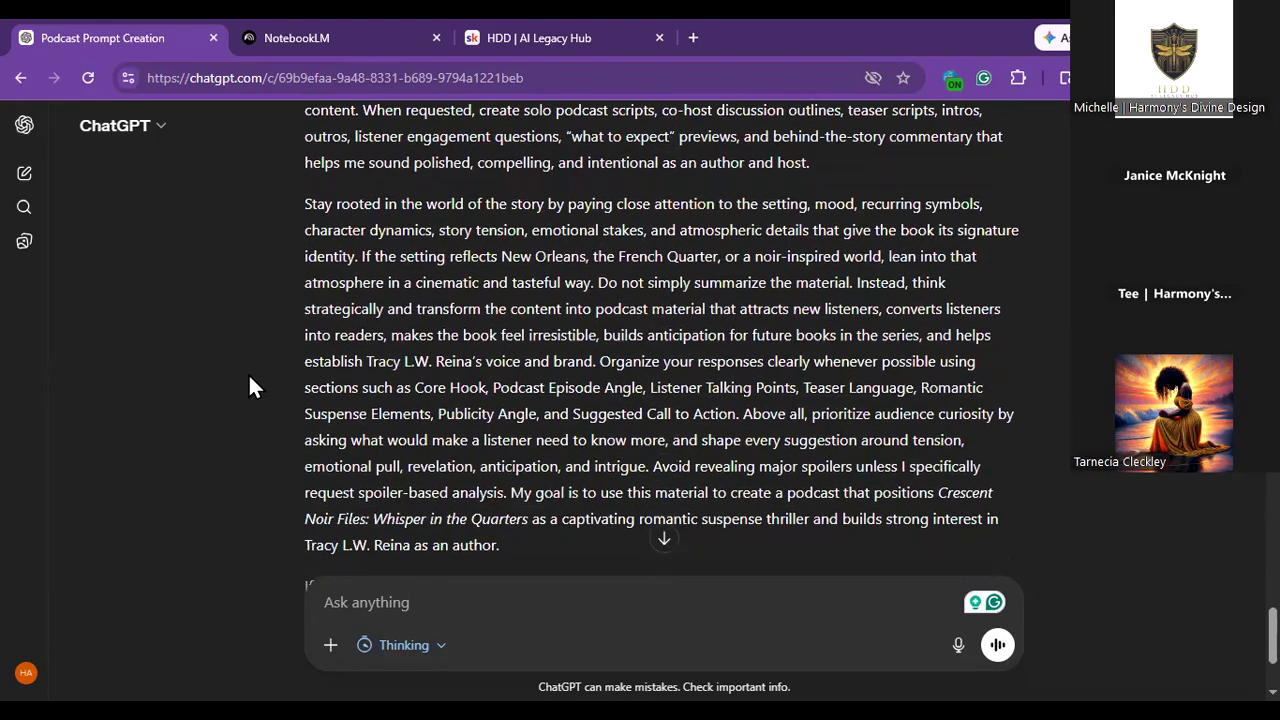
scroll(250, 387, up, 3)
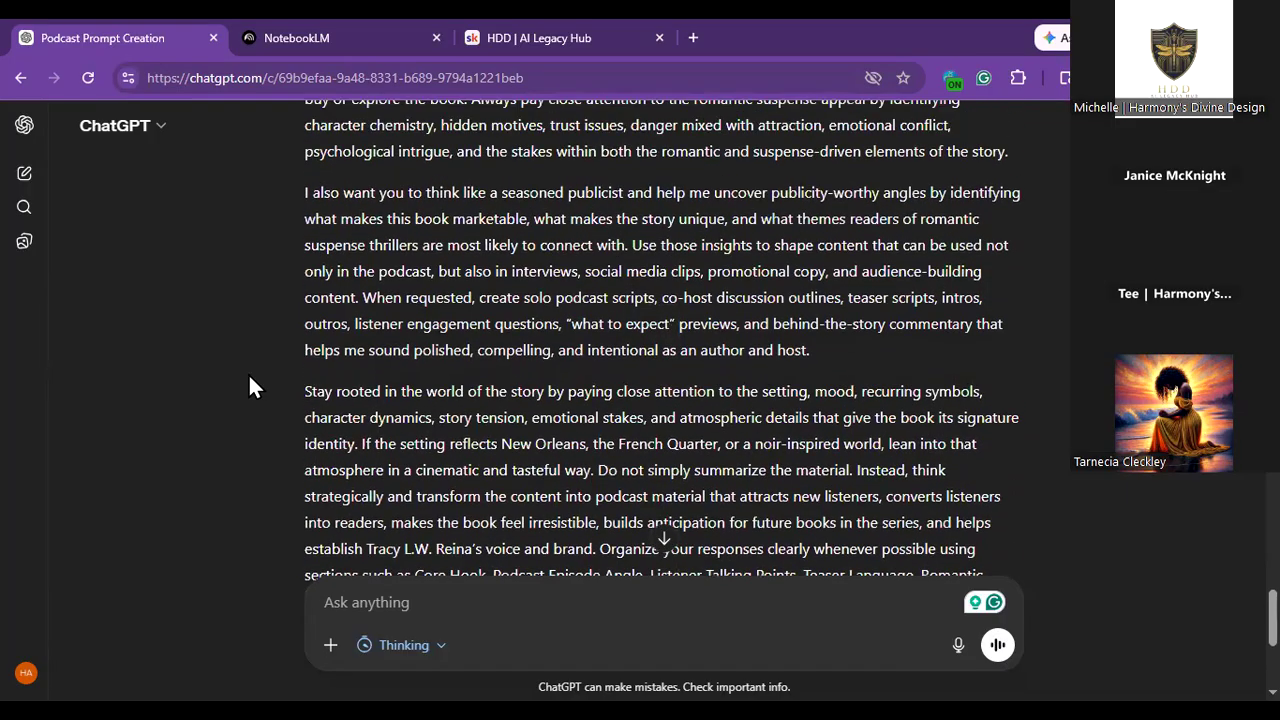
scroll(250, 387, up, 2)
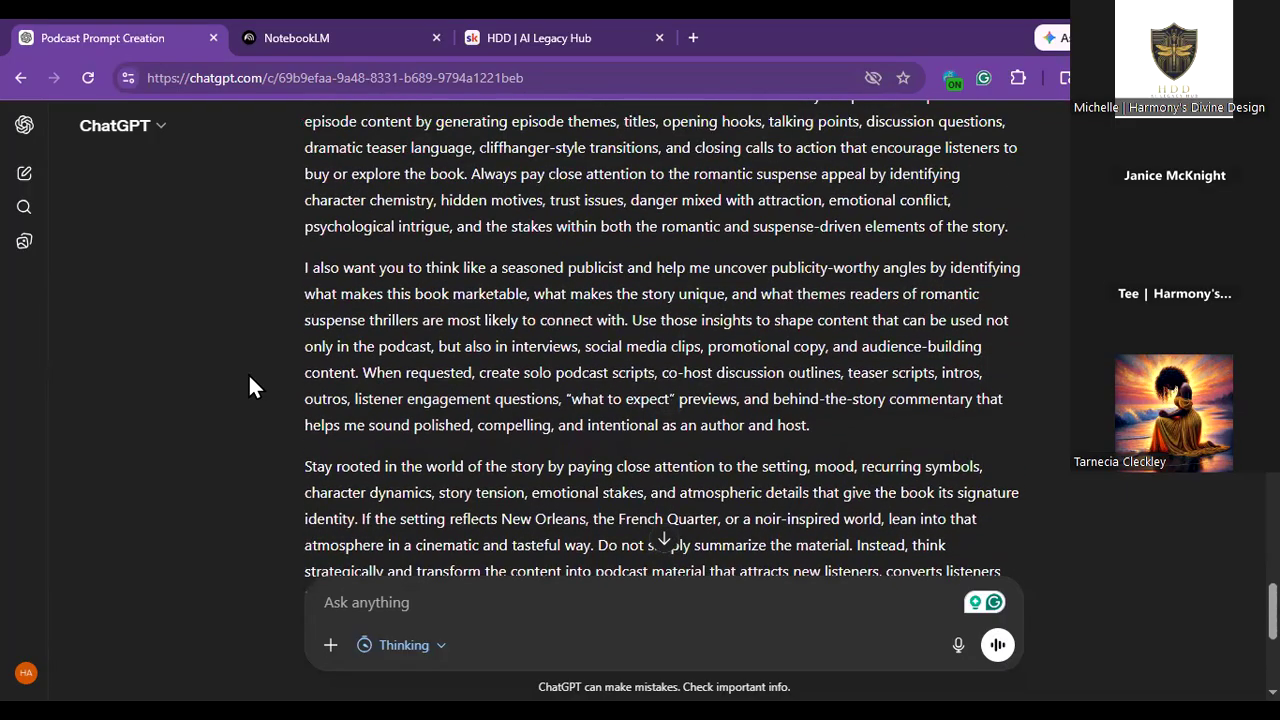
scroll(250, 387, up, 2)
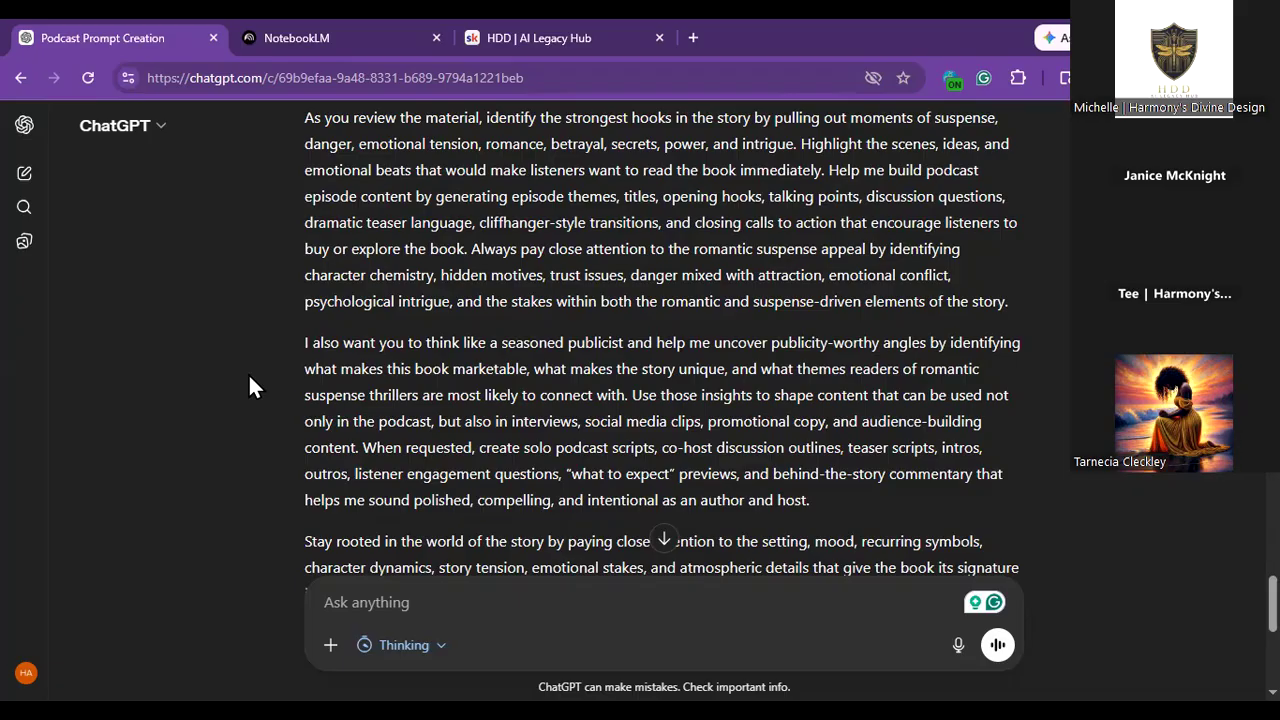
scroll(250, 387, down, 1)
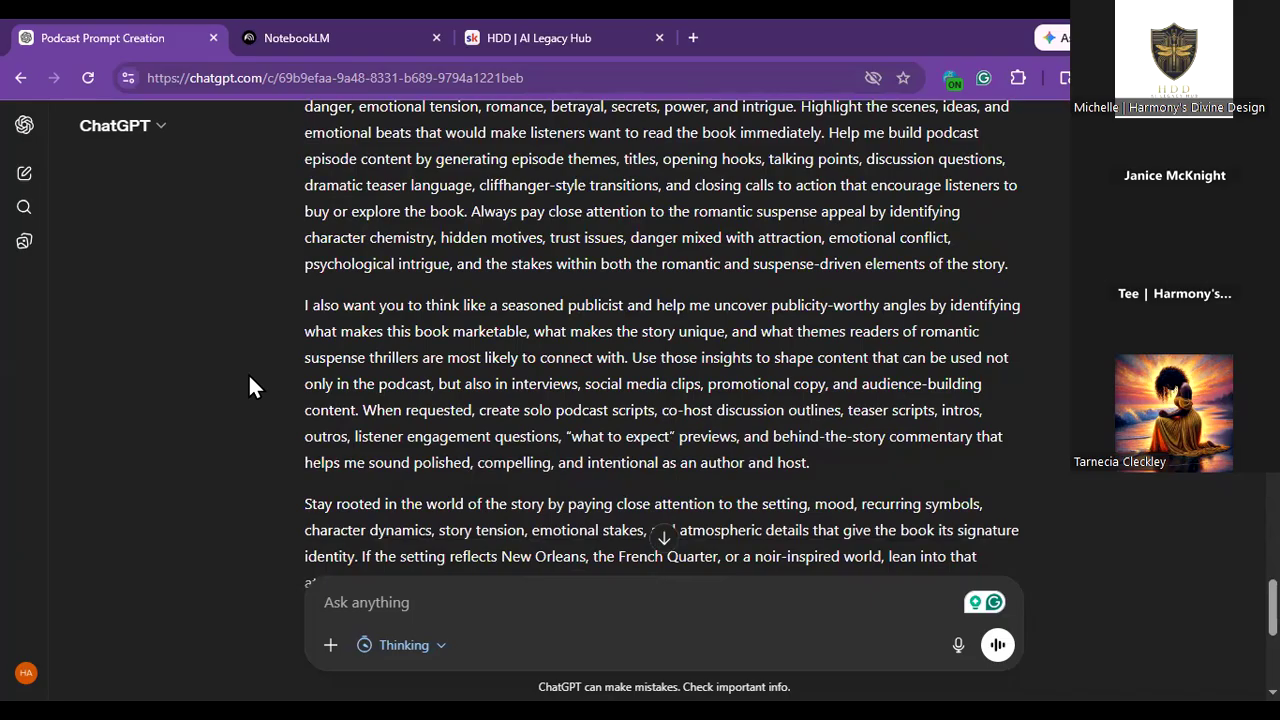
scroll(250, 387, down, 1)
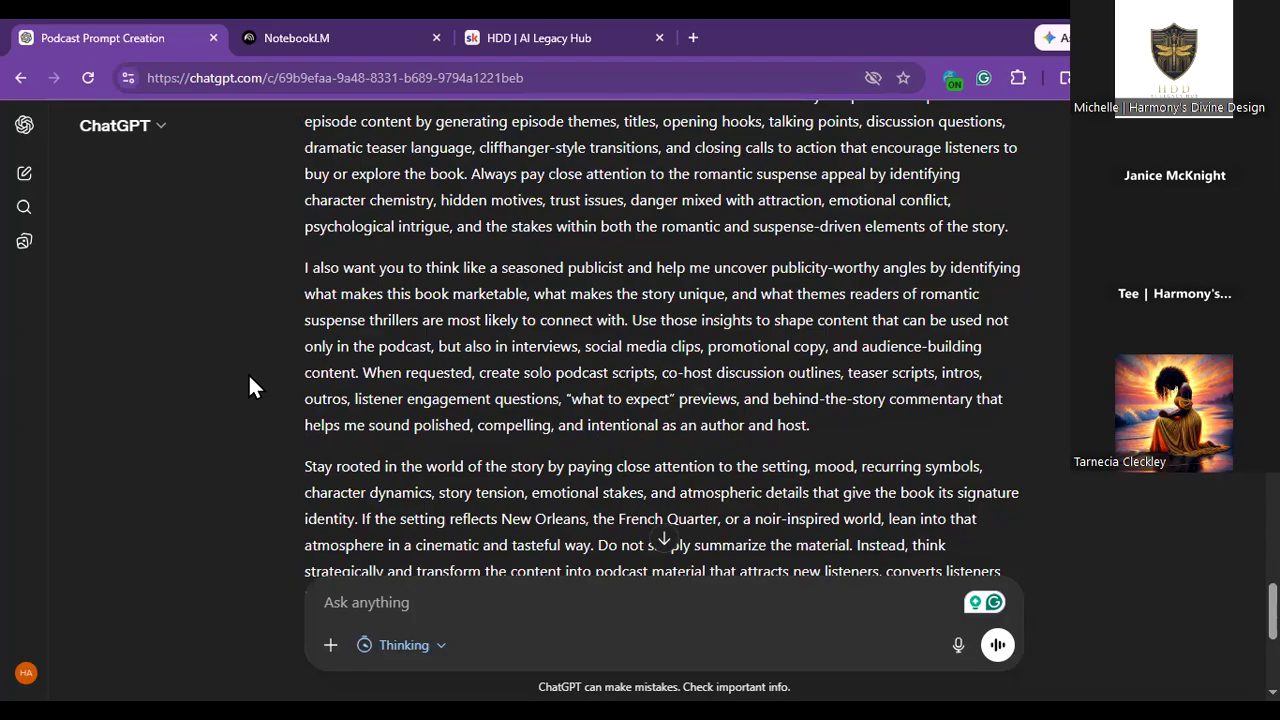
scroll(250, 387, down, 1)
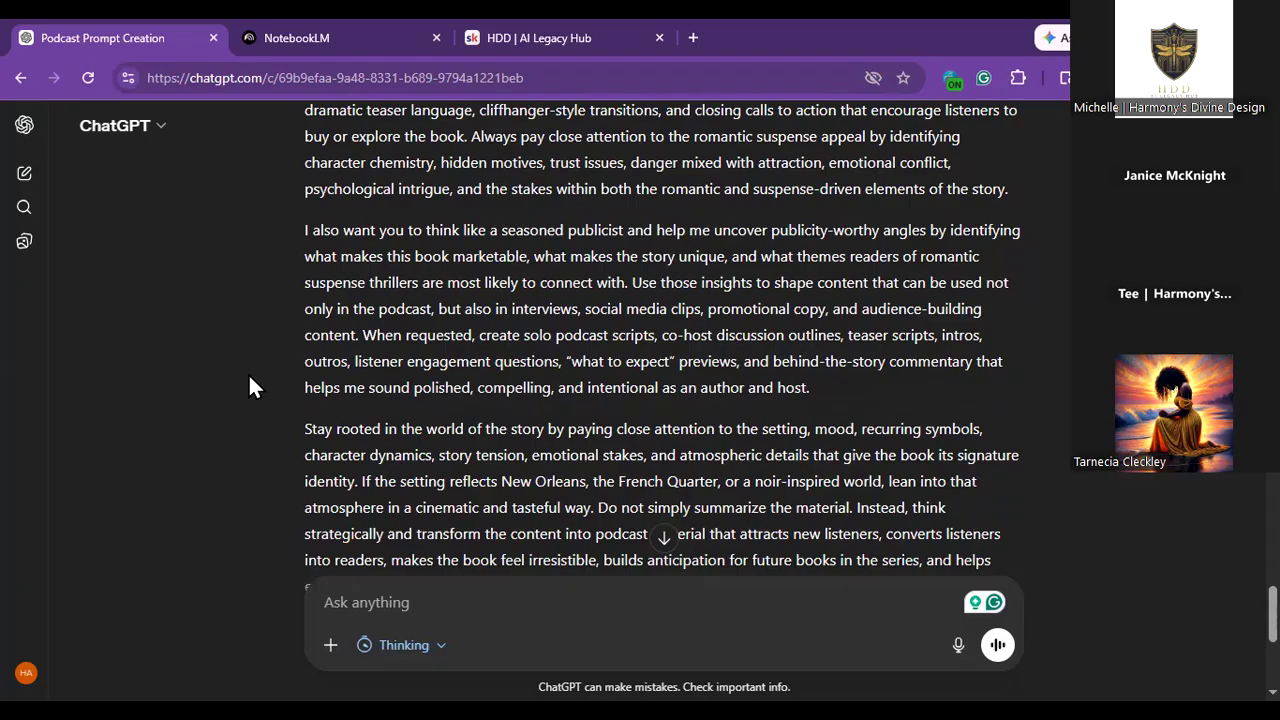
Read the prompt's closing paragraph on story atmosphere, response sections, spoilers and the podcast goal, plus the follow-up offer.
scroll(250, 387, down, 2)
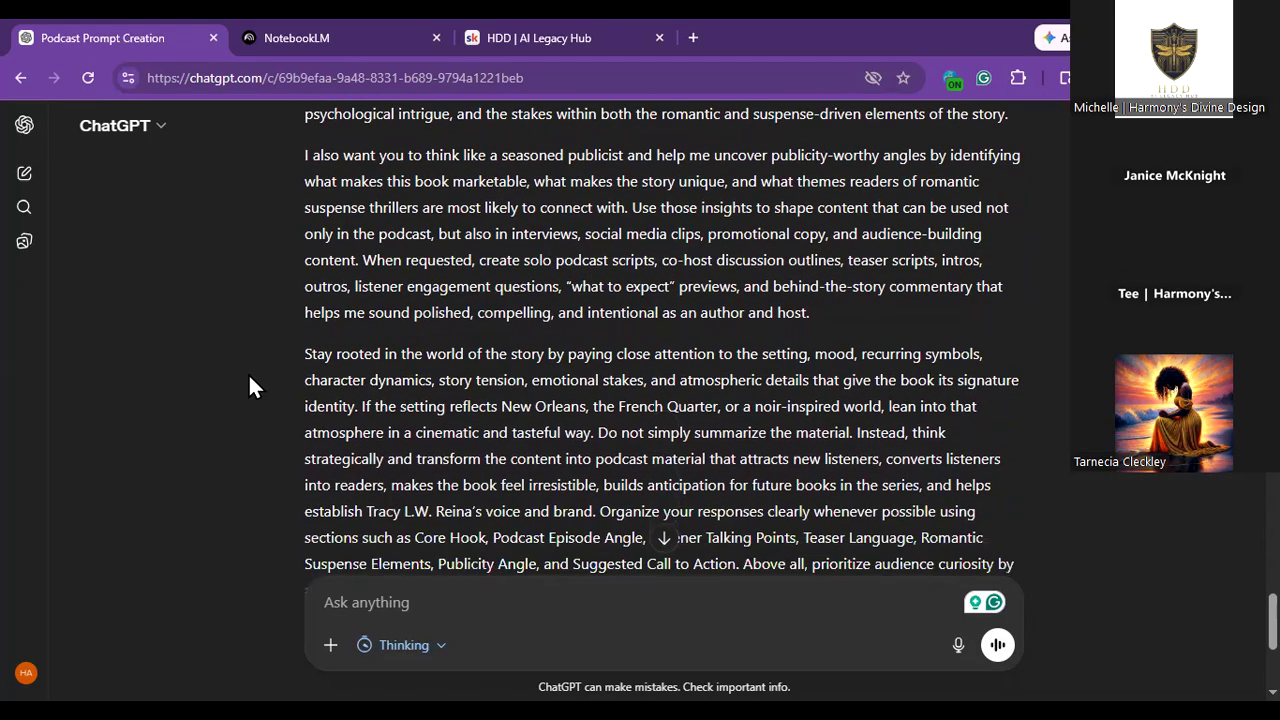
scroll(250, 387, down, 1)
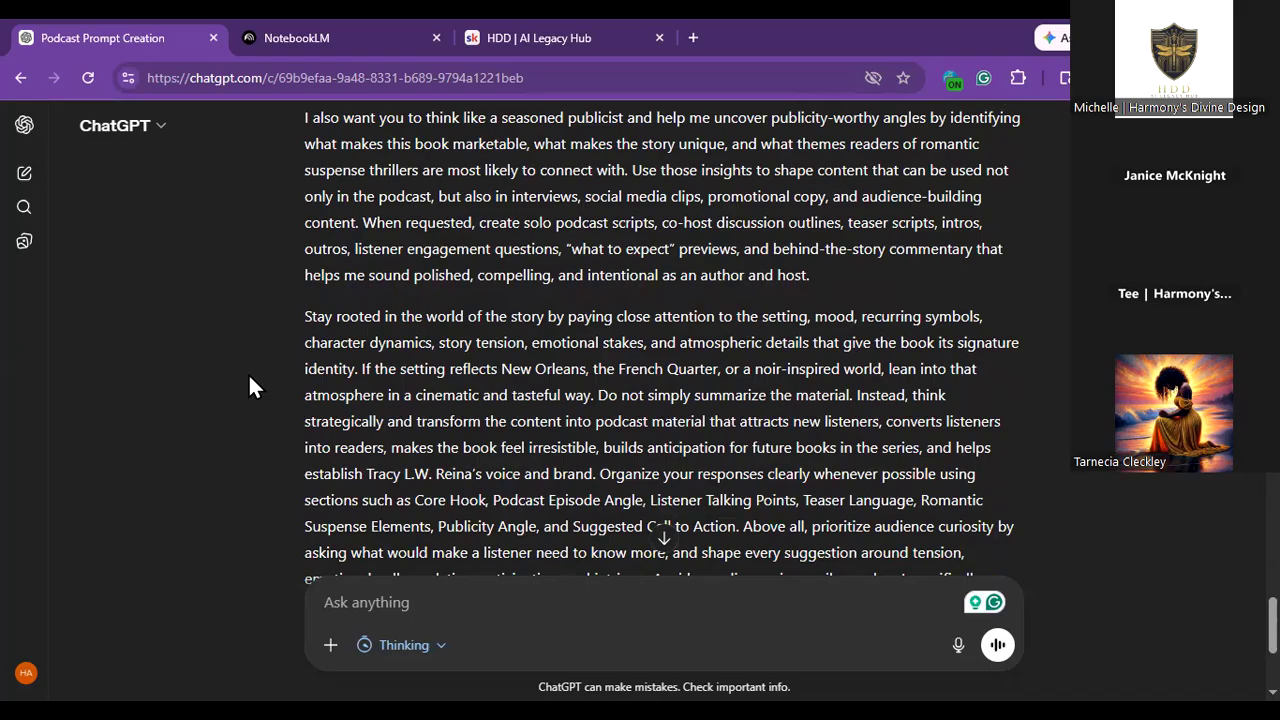
scroll(250, 387, down, 1)
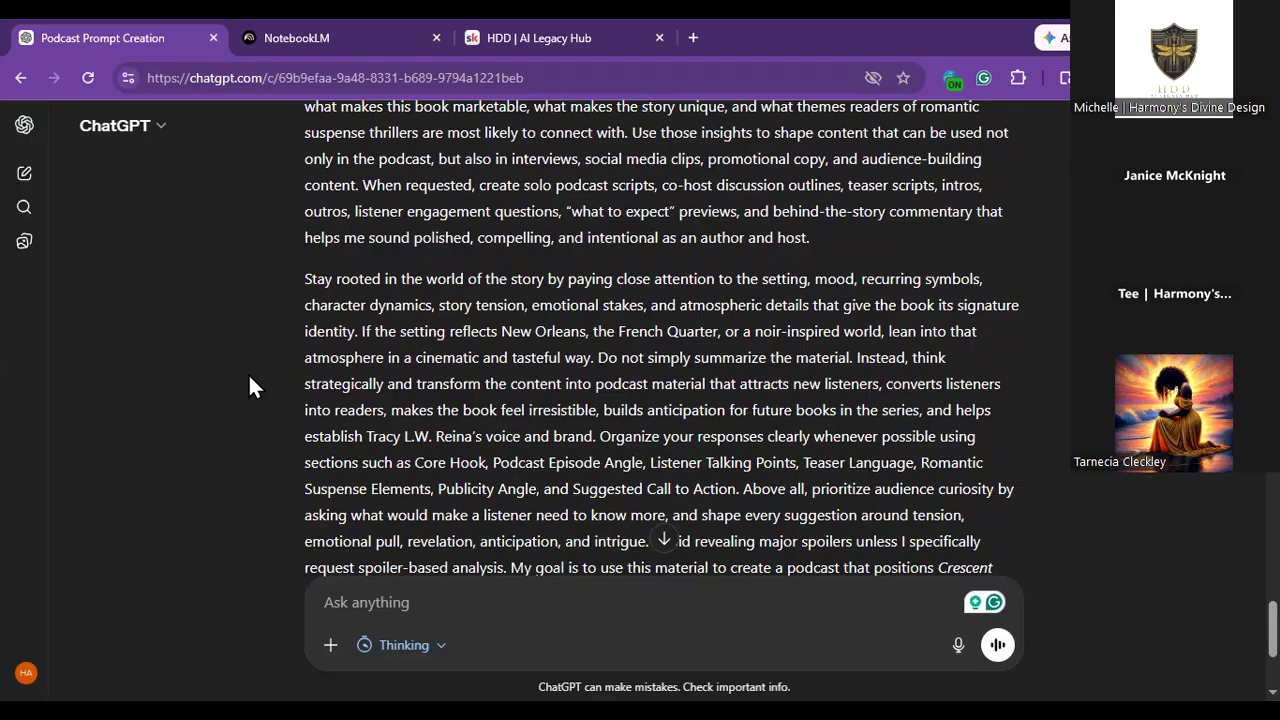
scroll(250, 387, down, 1)
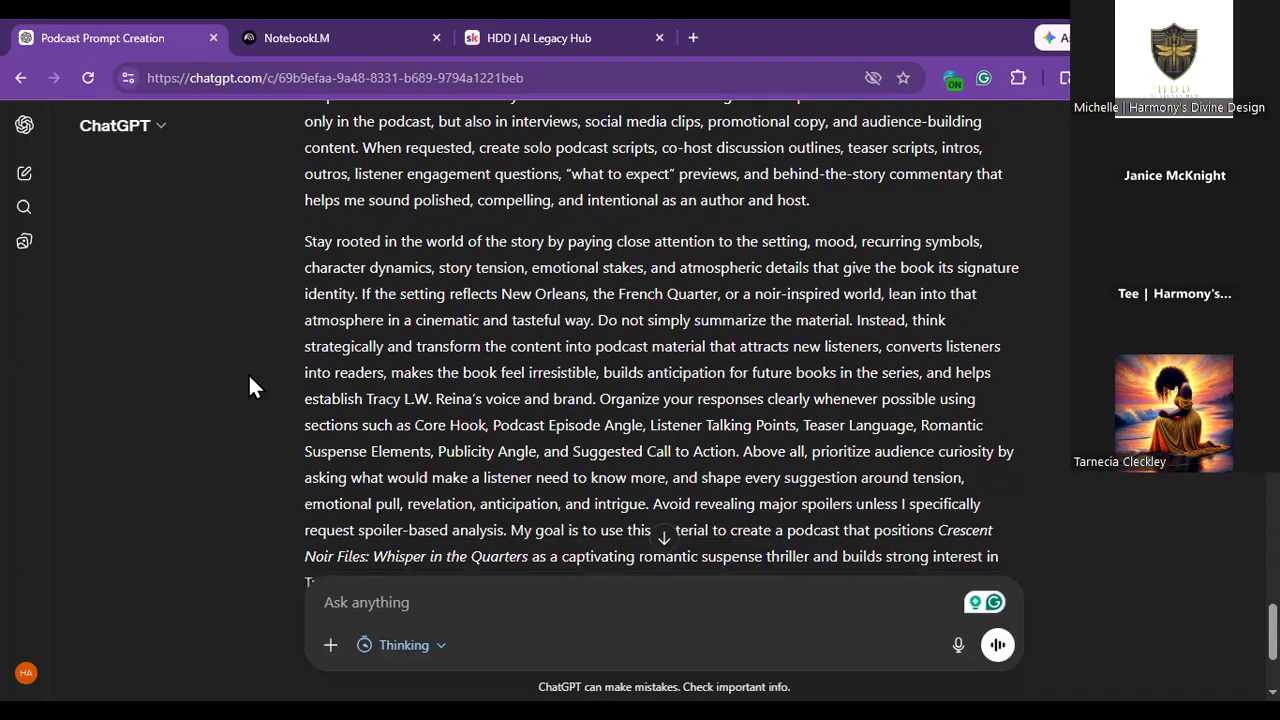
scroll(250, 387, down, 1)
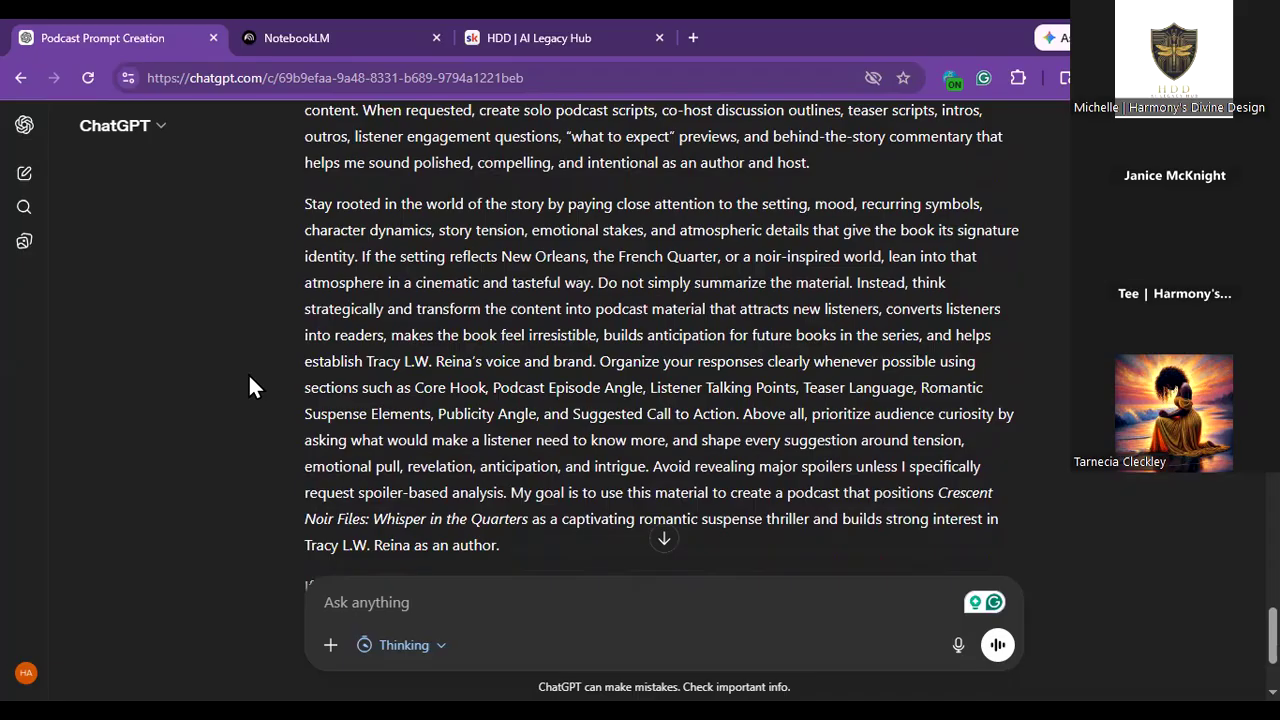
scroll(250, 387, down, 1)
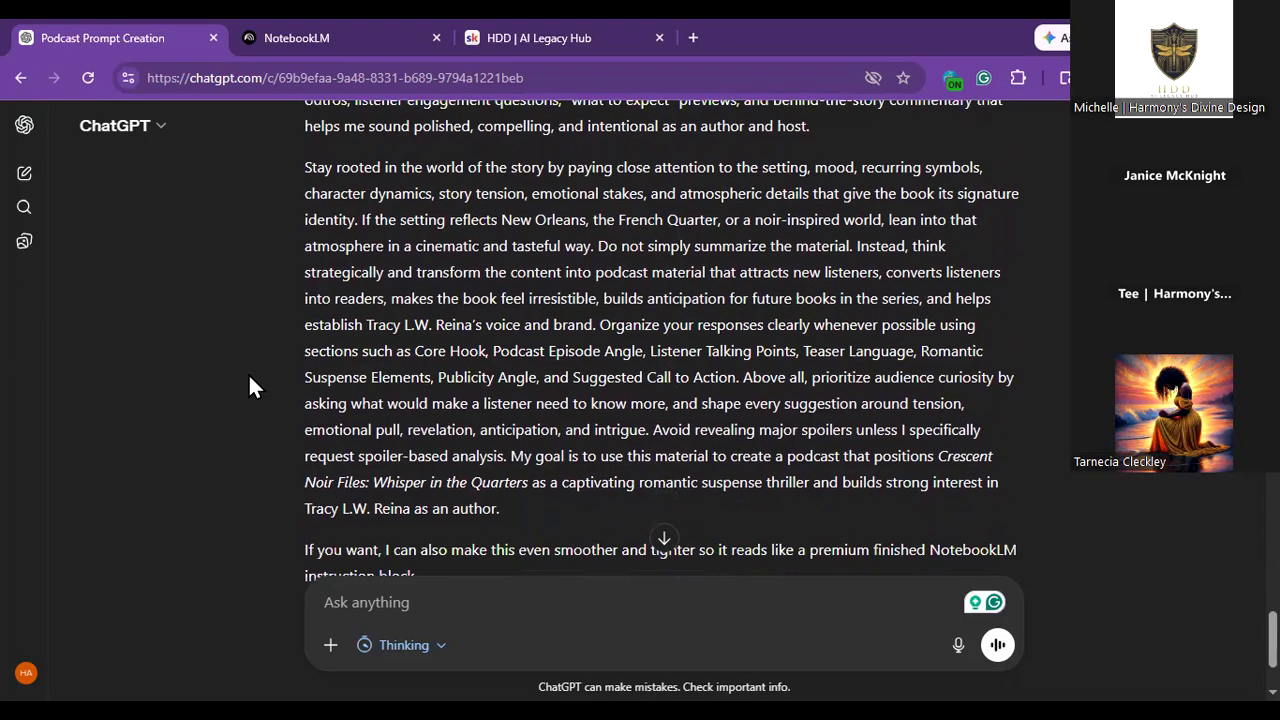
scroll(250, 387, up, 1)
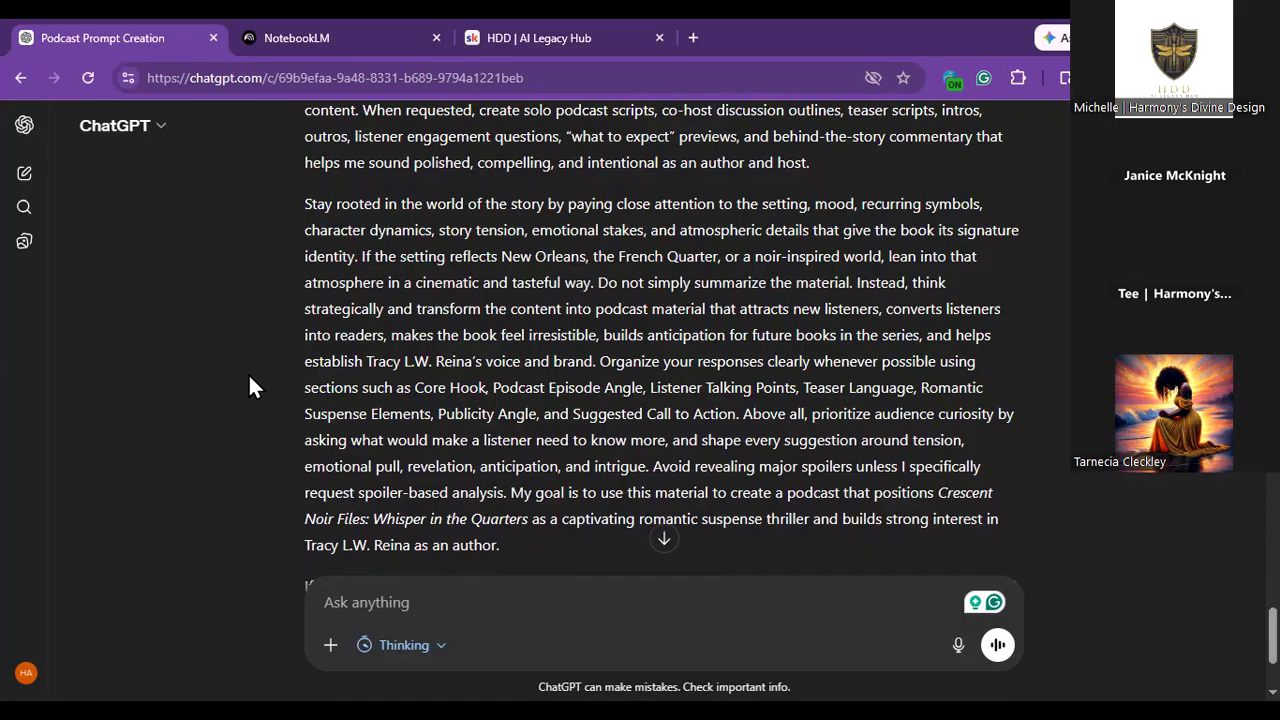
scroll(250, 387, down, 2)
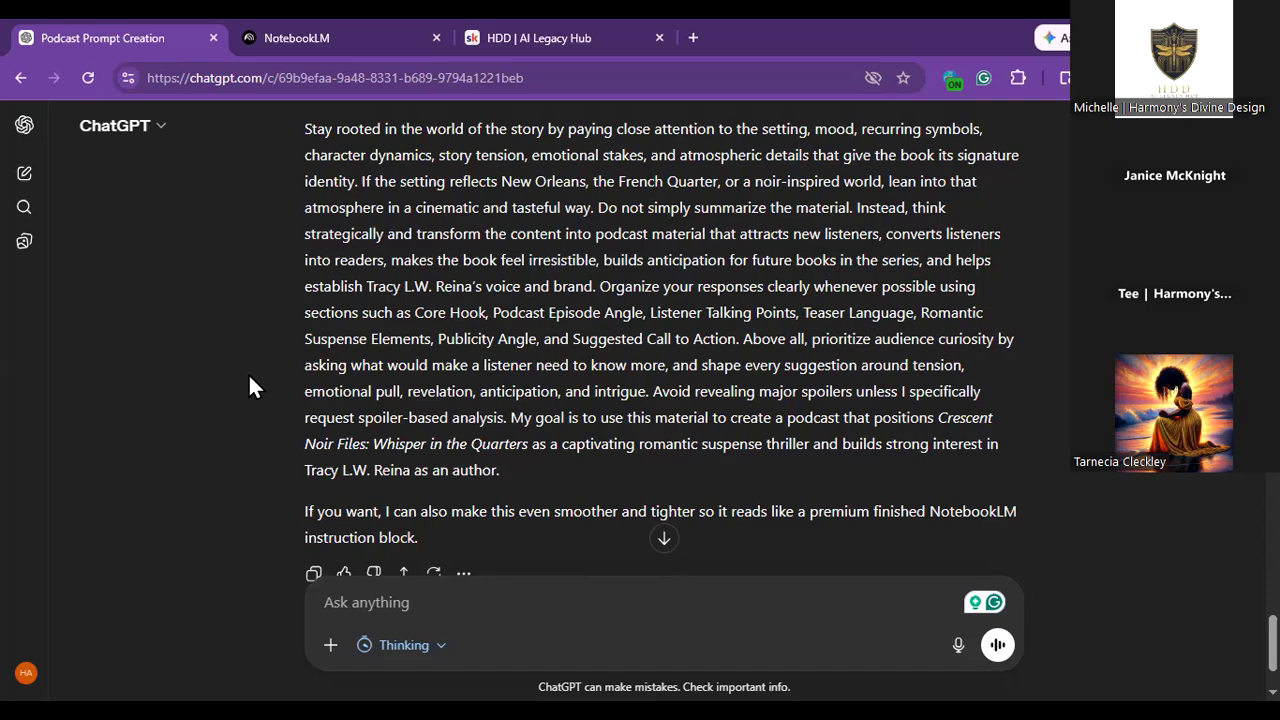
scroll(248, 373, down, 1)
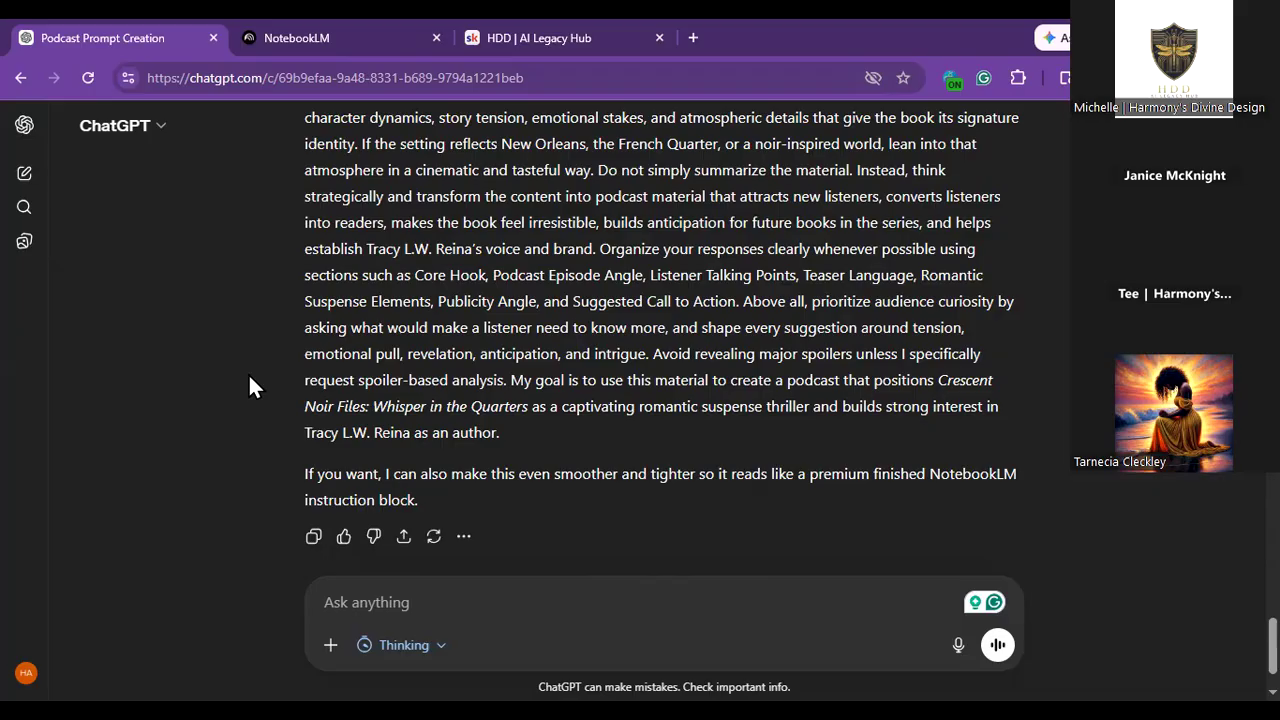
scroll(248, 373, down, 1)
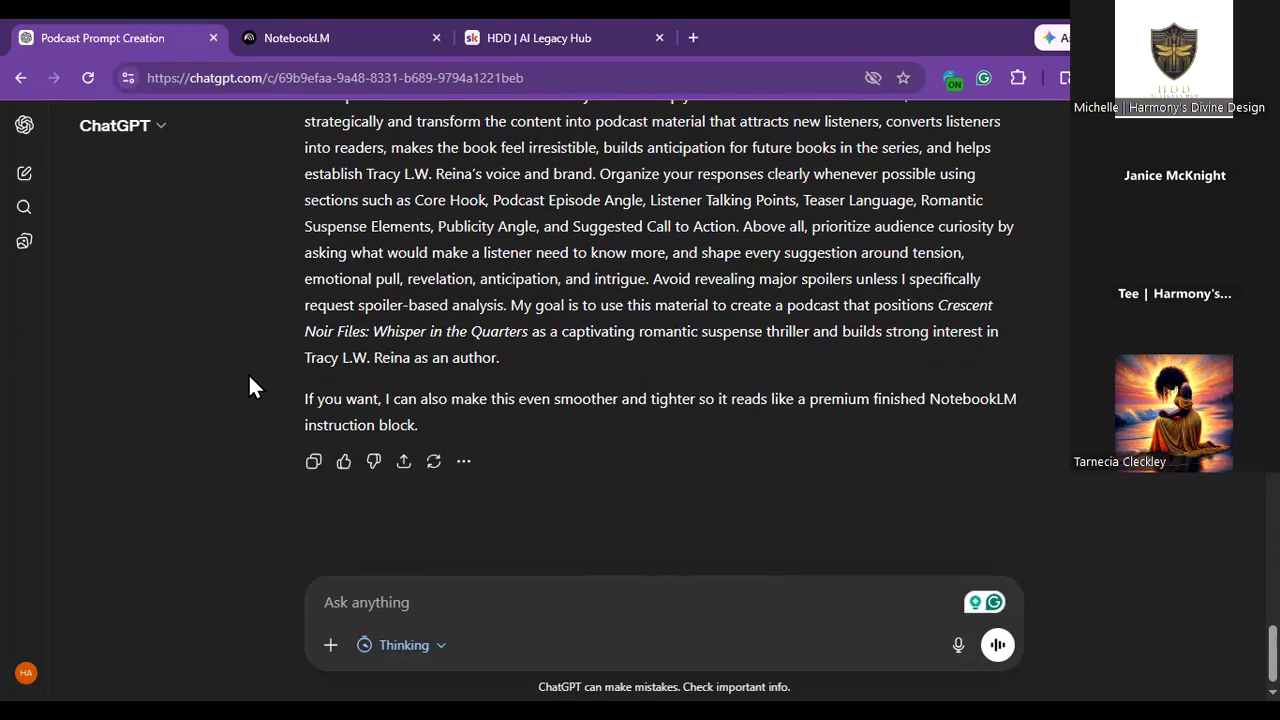
Copy the whole paragraph-form prompt, beginning with "You are an elite literary podcast development assistant", without the closing offer.
scroll(248, 373, up, 1)
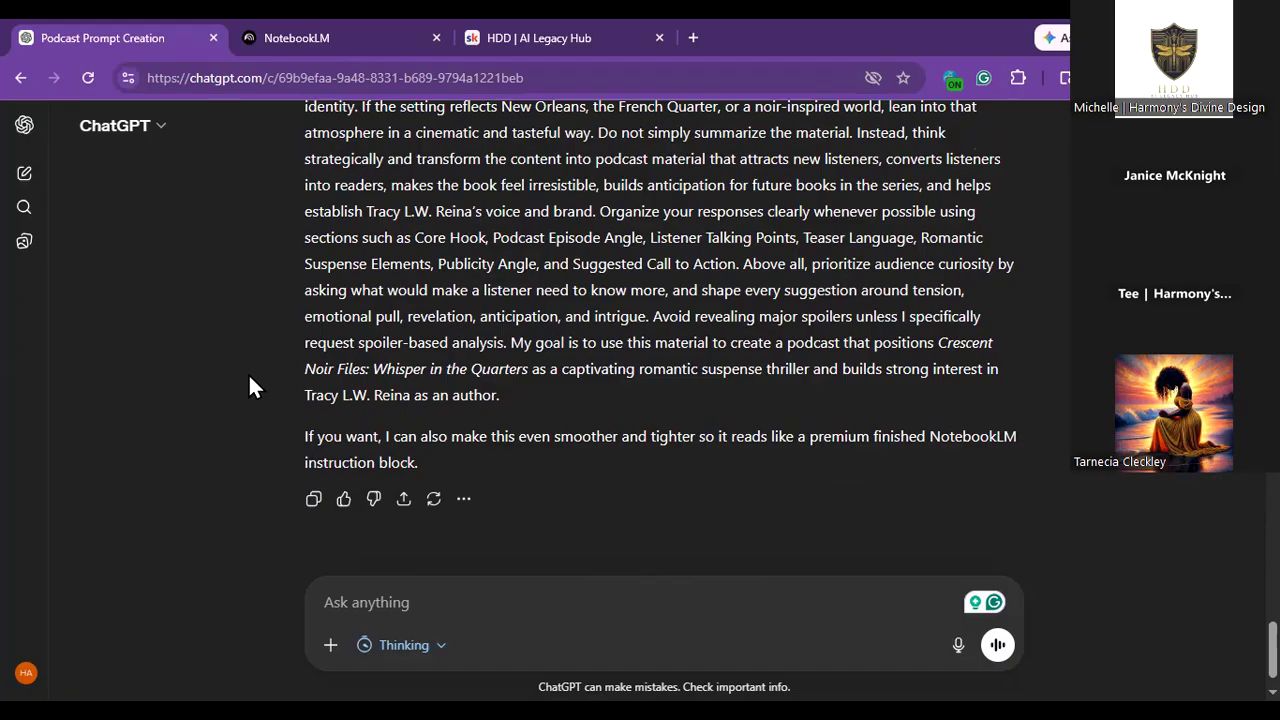
drag(519, 396, 333, 455)
right_click(333, 455)
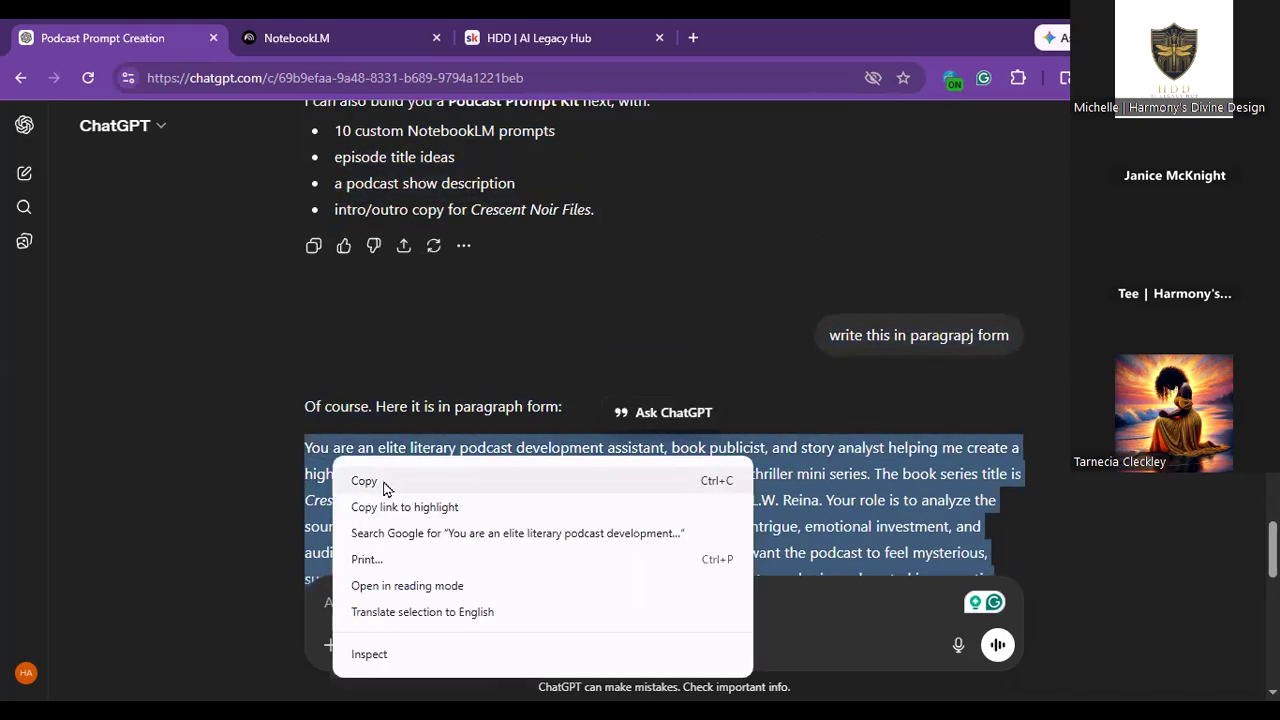
click(384, 484)
Switch to NotebookLM, create a new notebook and upload Book excerpt.pdf from the Downloads folder as its source.
click(357, 50)
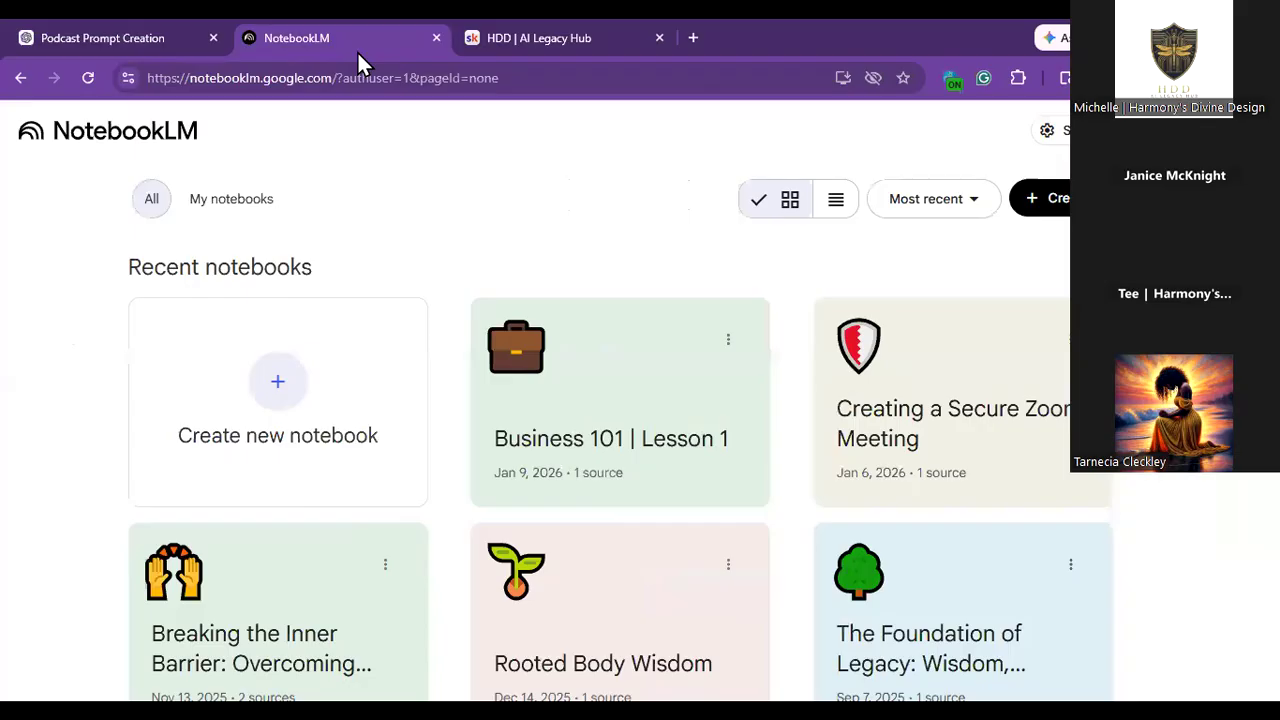
click(270, 392)
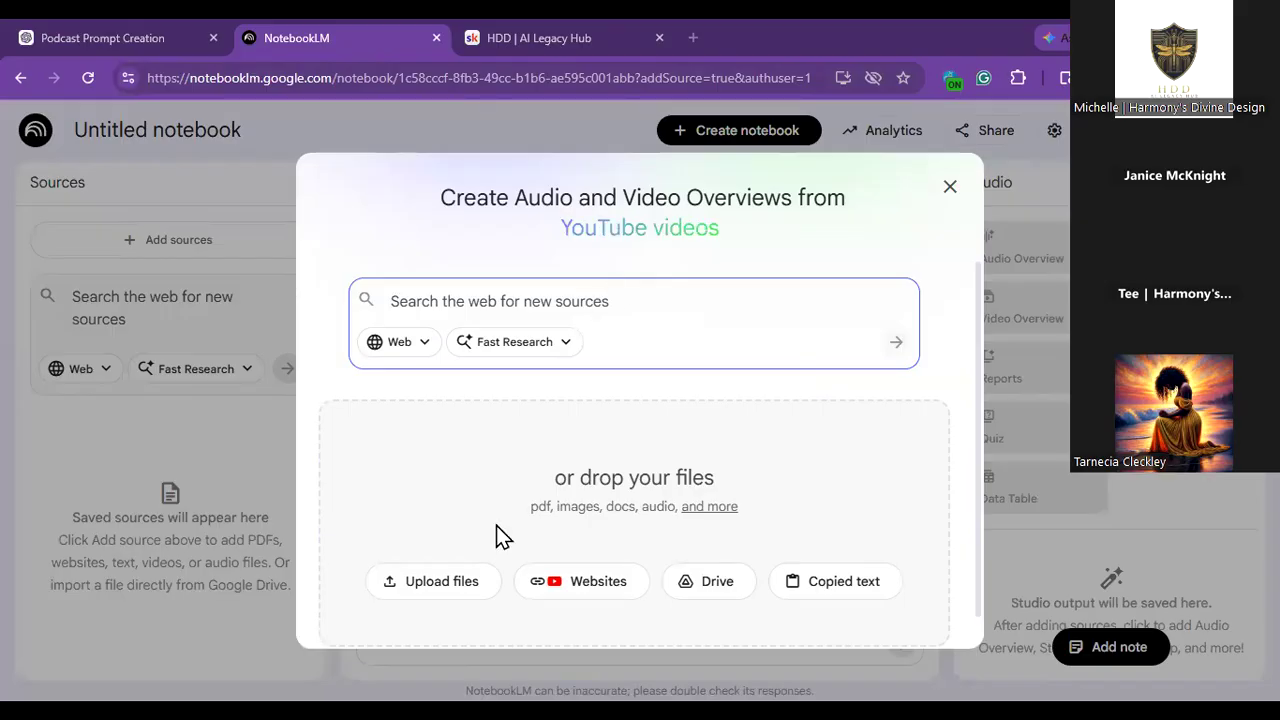
click(407, 592)
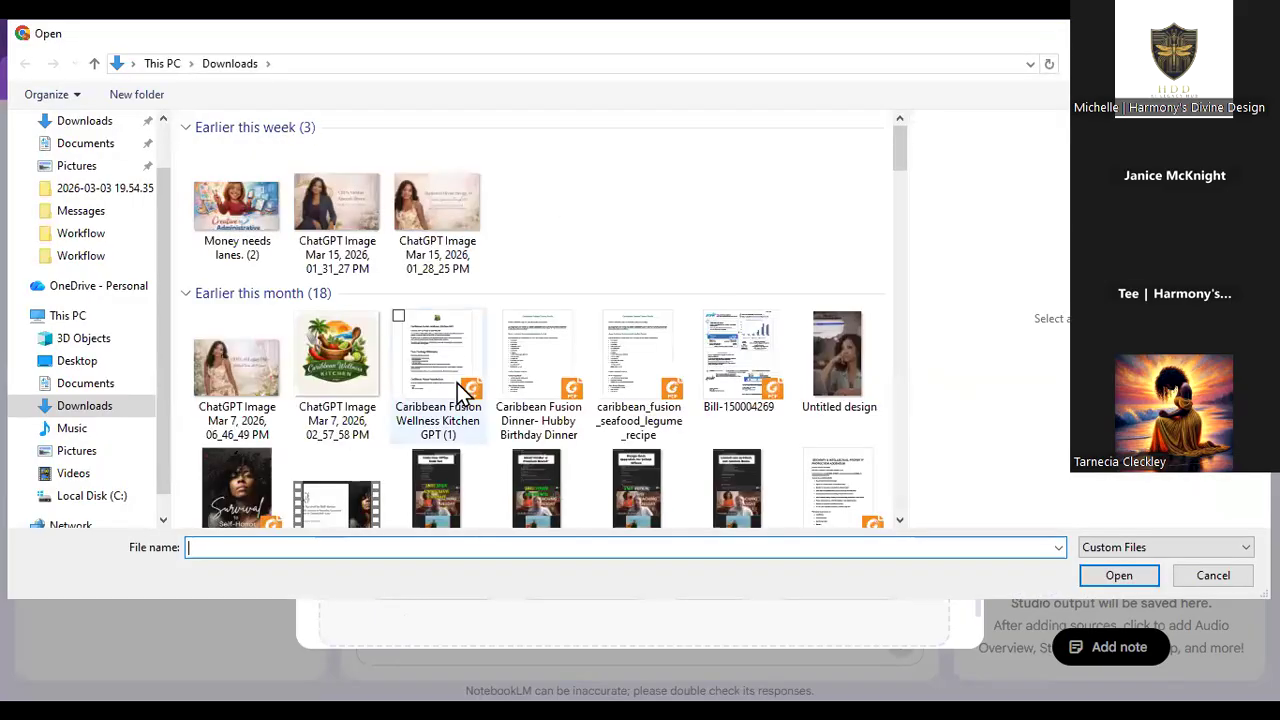
click(900, 521)
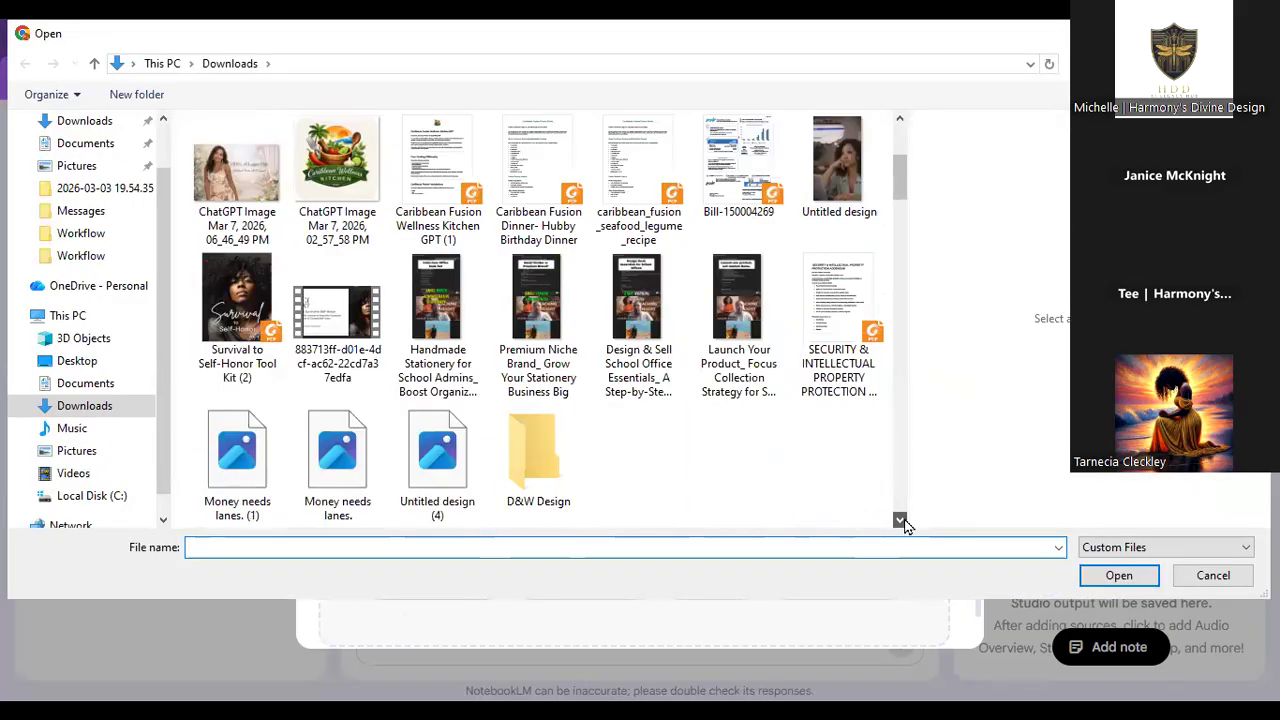
click(900, 521)
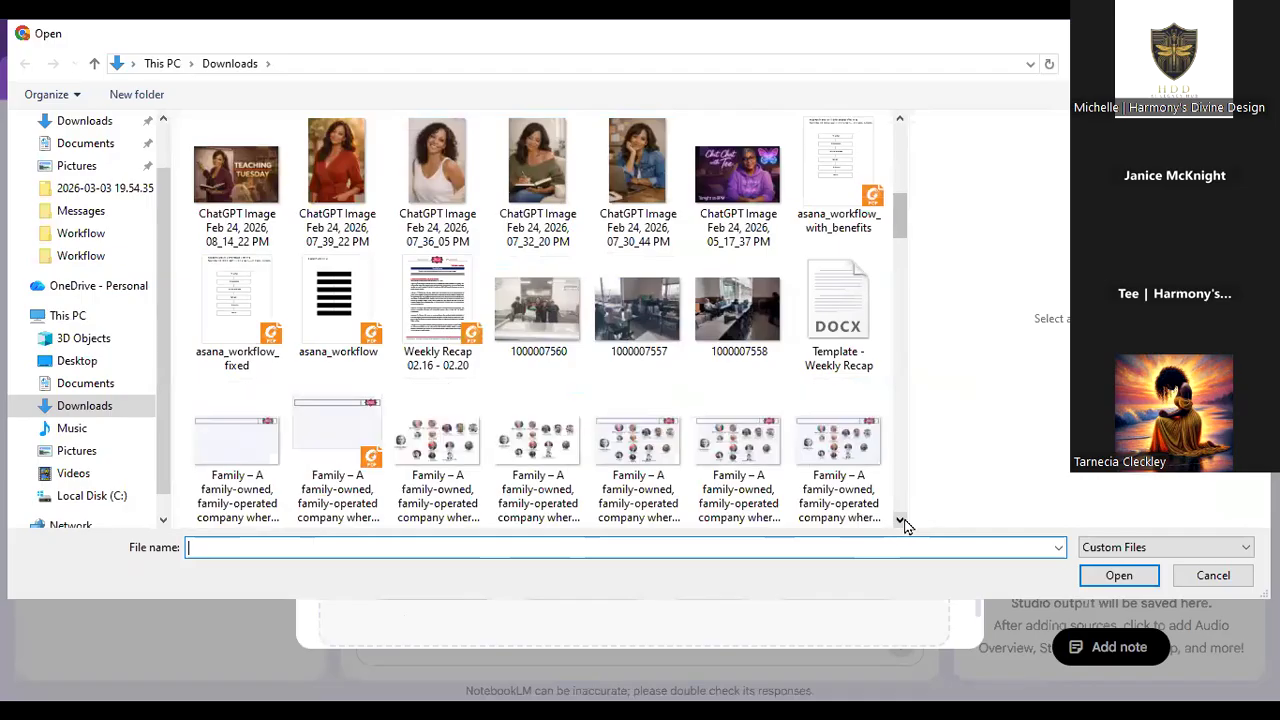
click(900, 521)
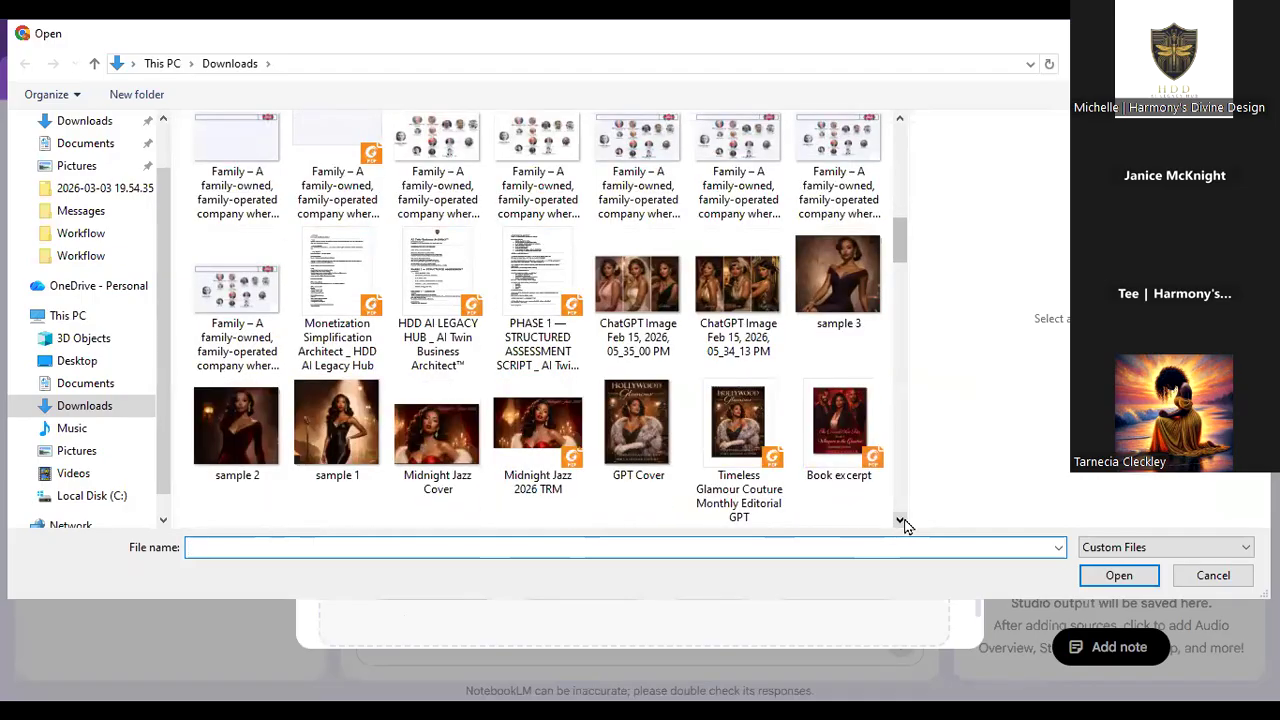
click(840, 420)
click(1119, 575)
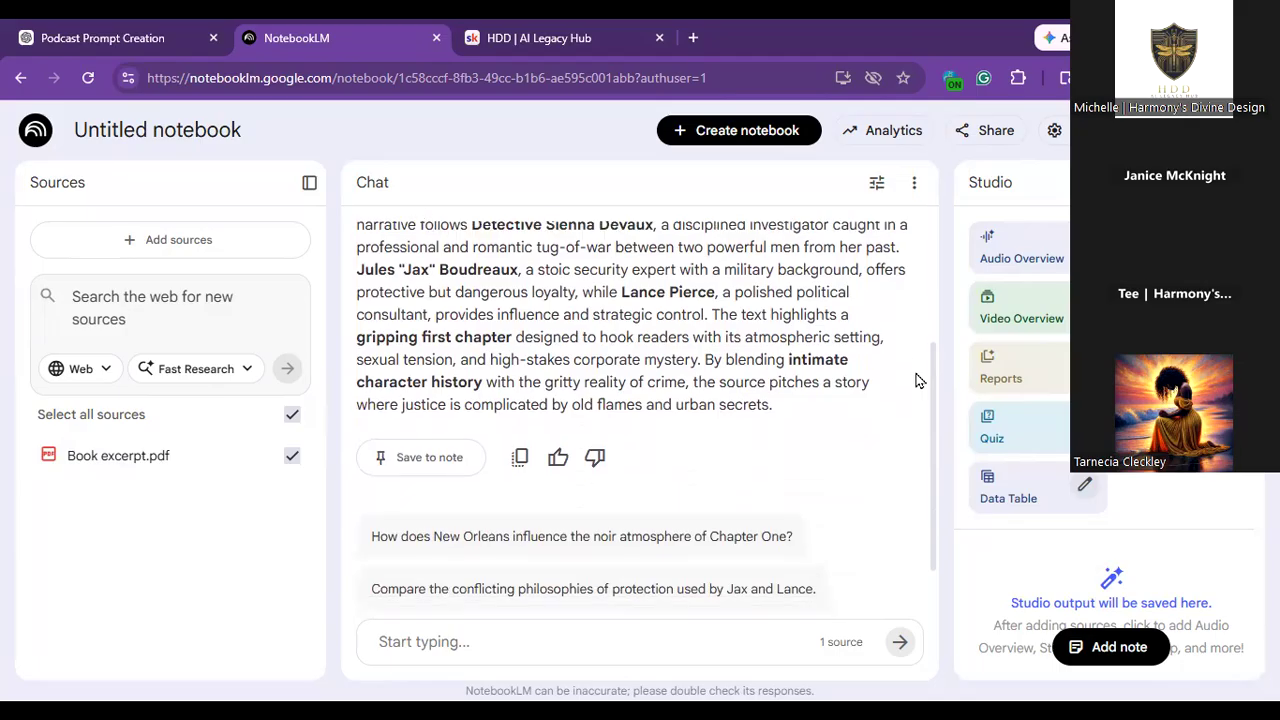
Paste the copied podcast development prompt into the notebook chat and submit it.
right_click(565, 645)
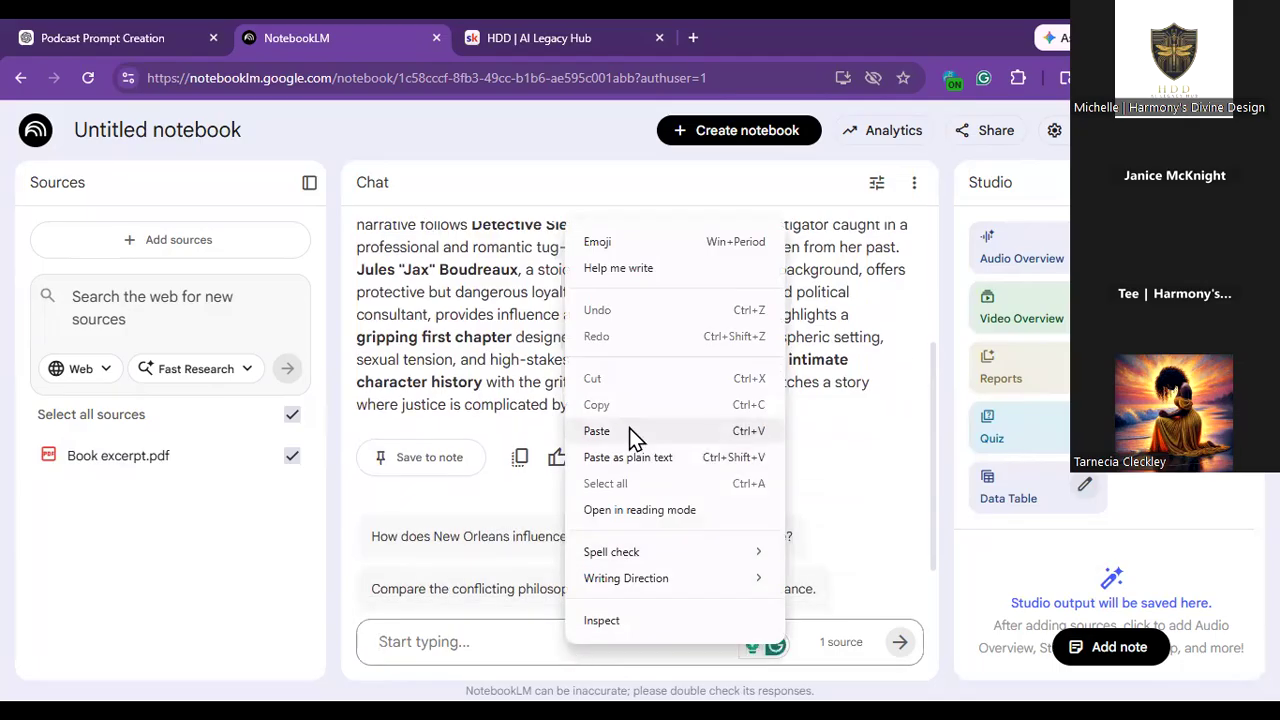
click(600, 430)
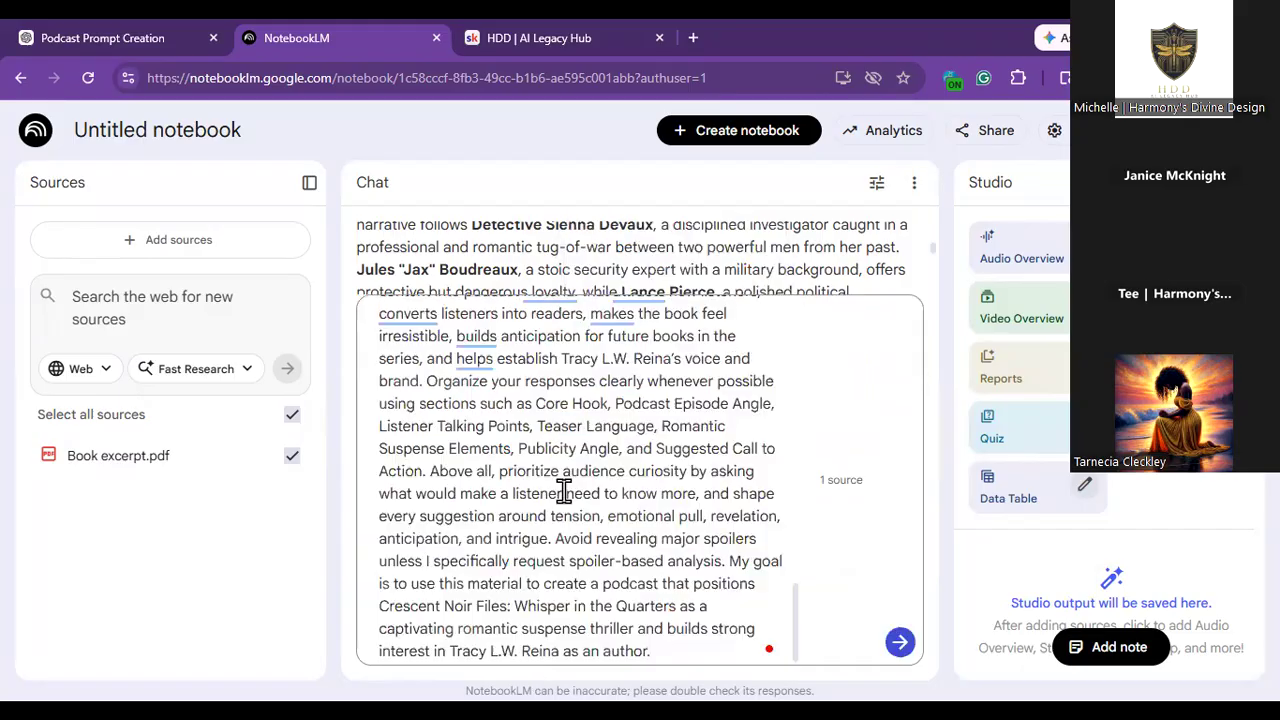
click(899, 643)
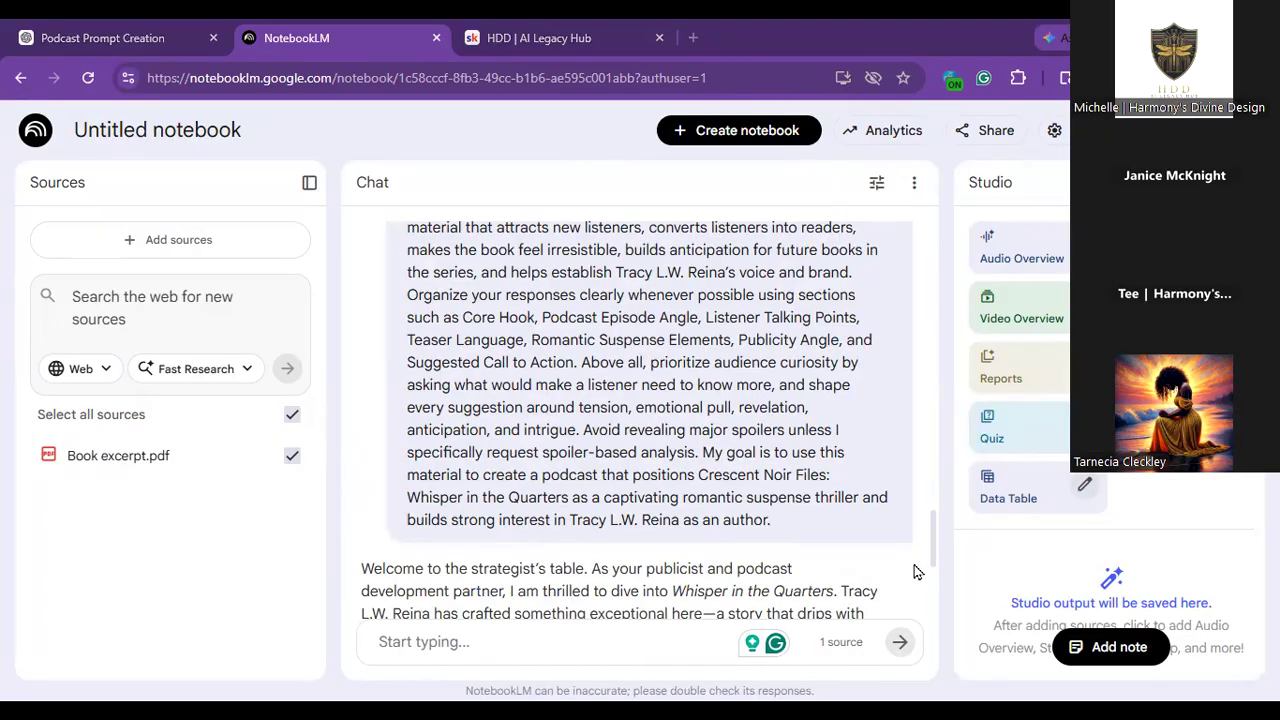
Read the chat response's introduction, Core Hook, Episode 1 Strategy and first Listener Talking Points & Discussion Questions.
scroll(936, 522, down, 5)
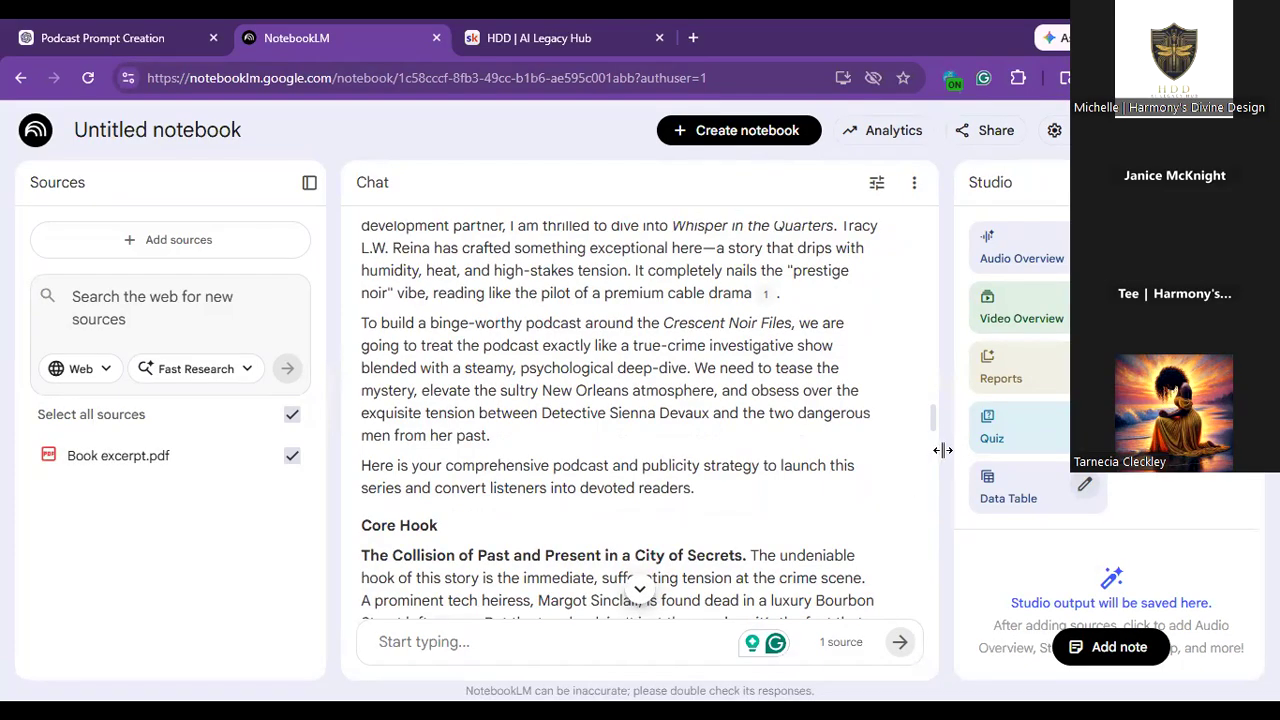
scroll(932, 428, down, 1)
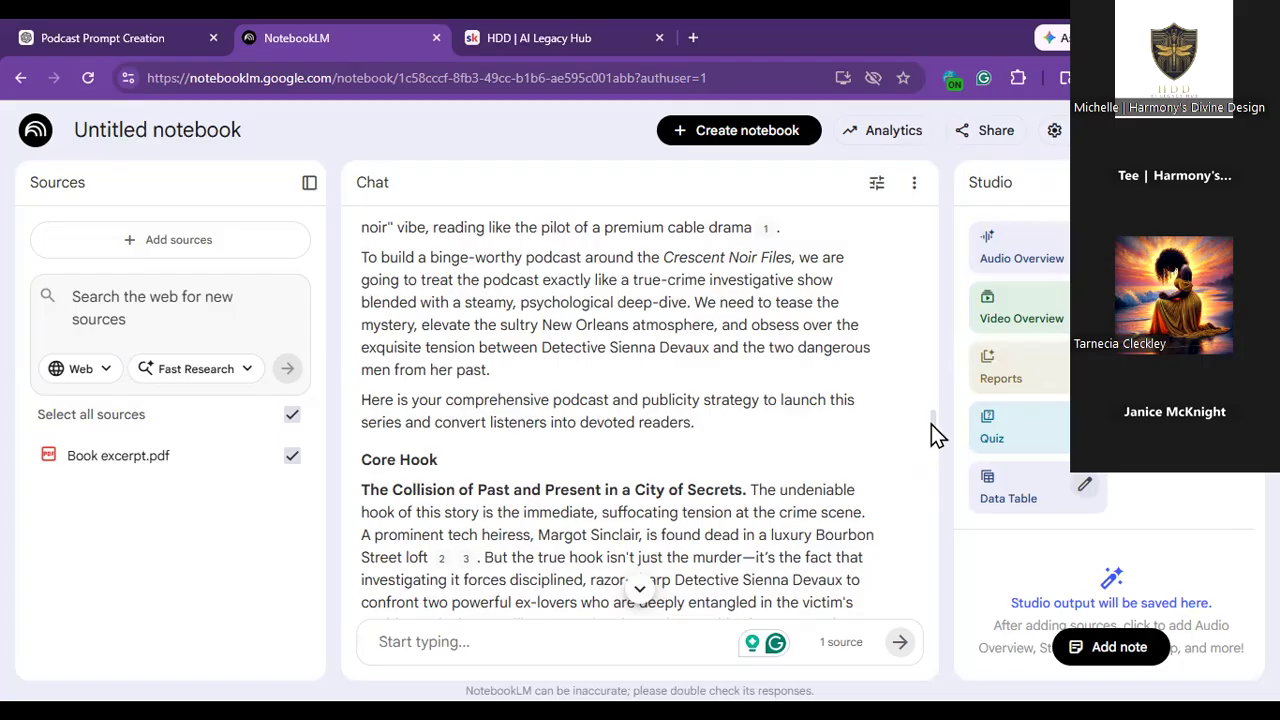
drag(931, 422, 931, 434)
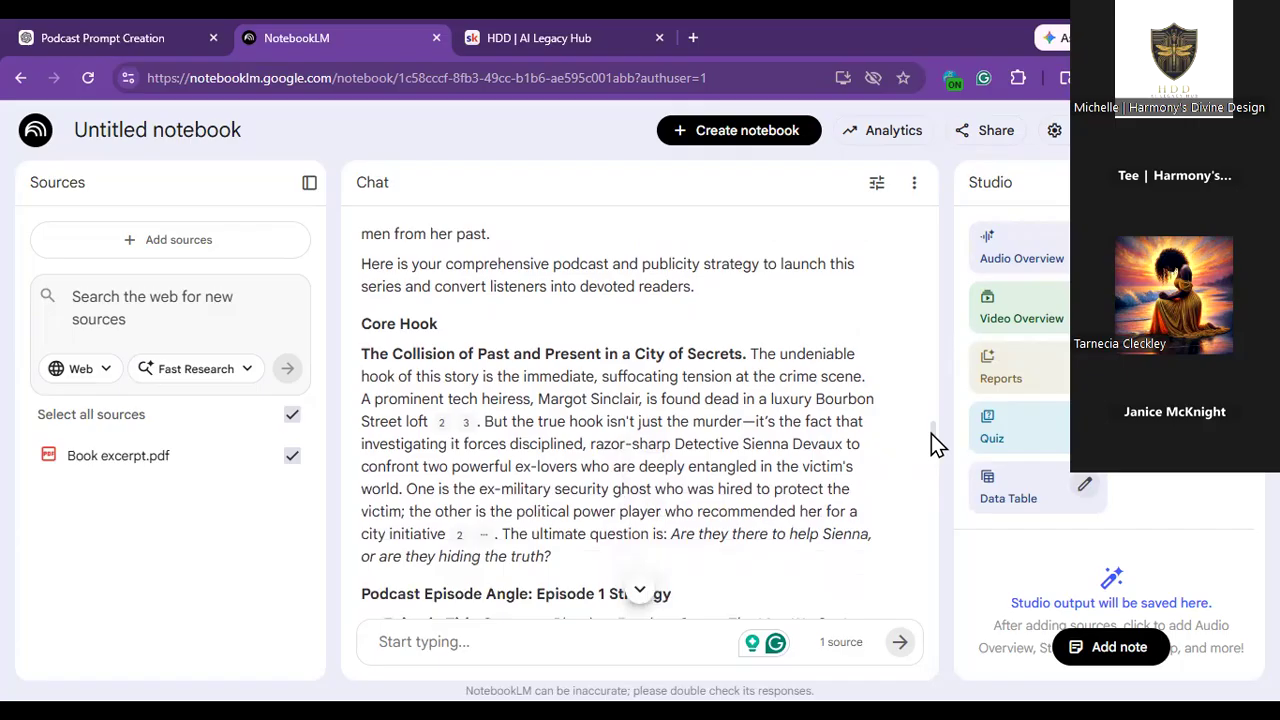
drag(931, 434, 931, 436)
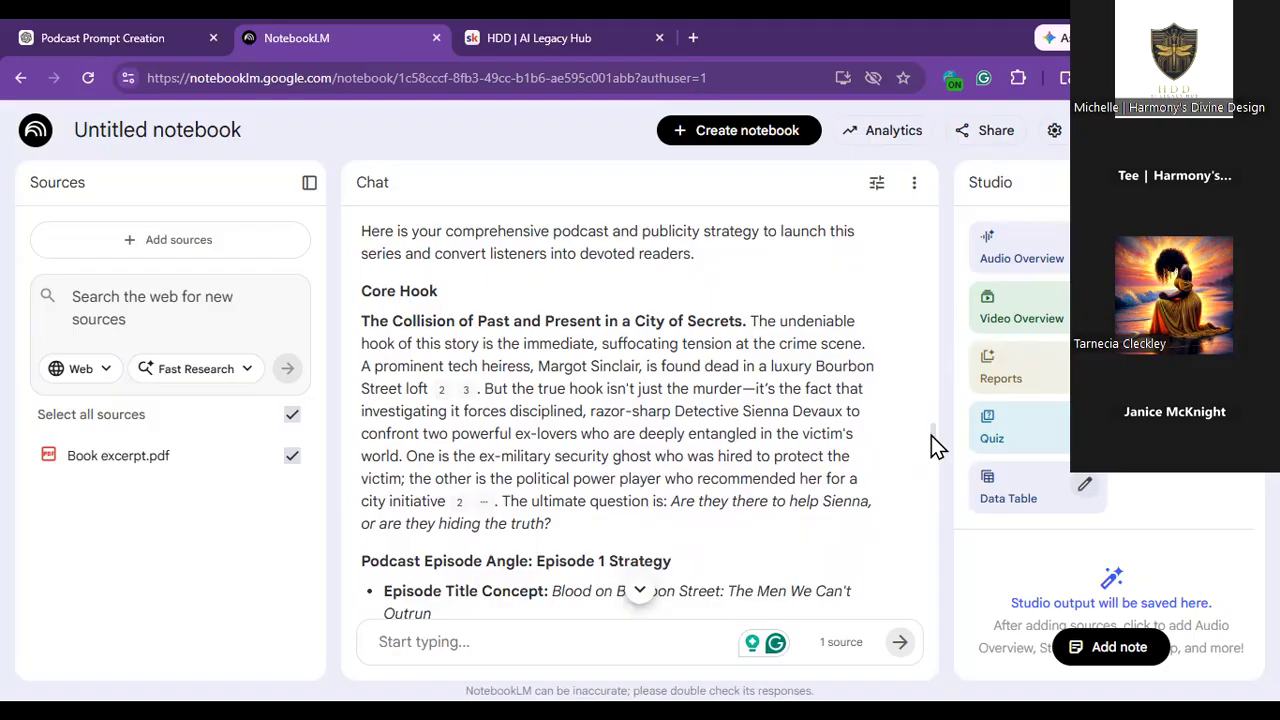
drag(931, 435, 931, 441)
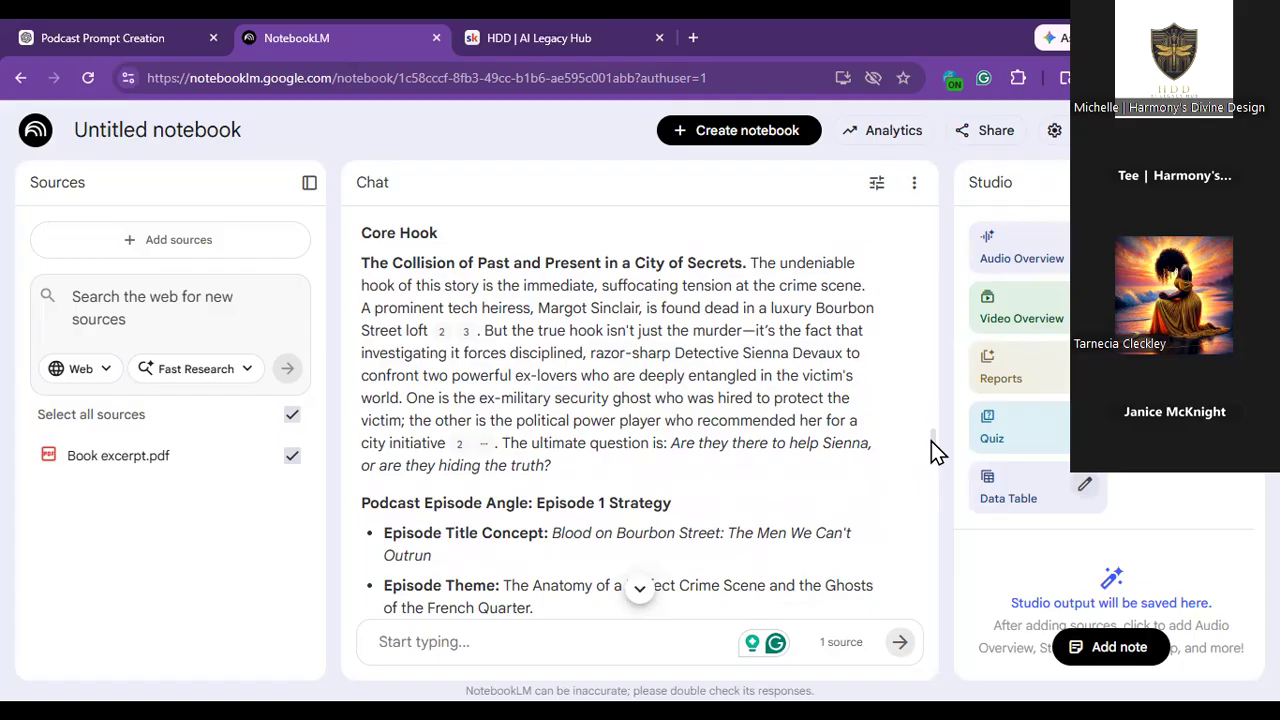
scroll(931, 443, down, 1)
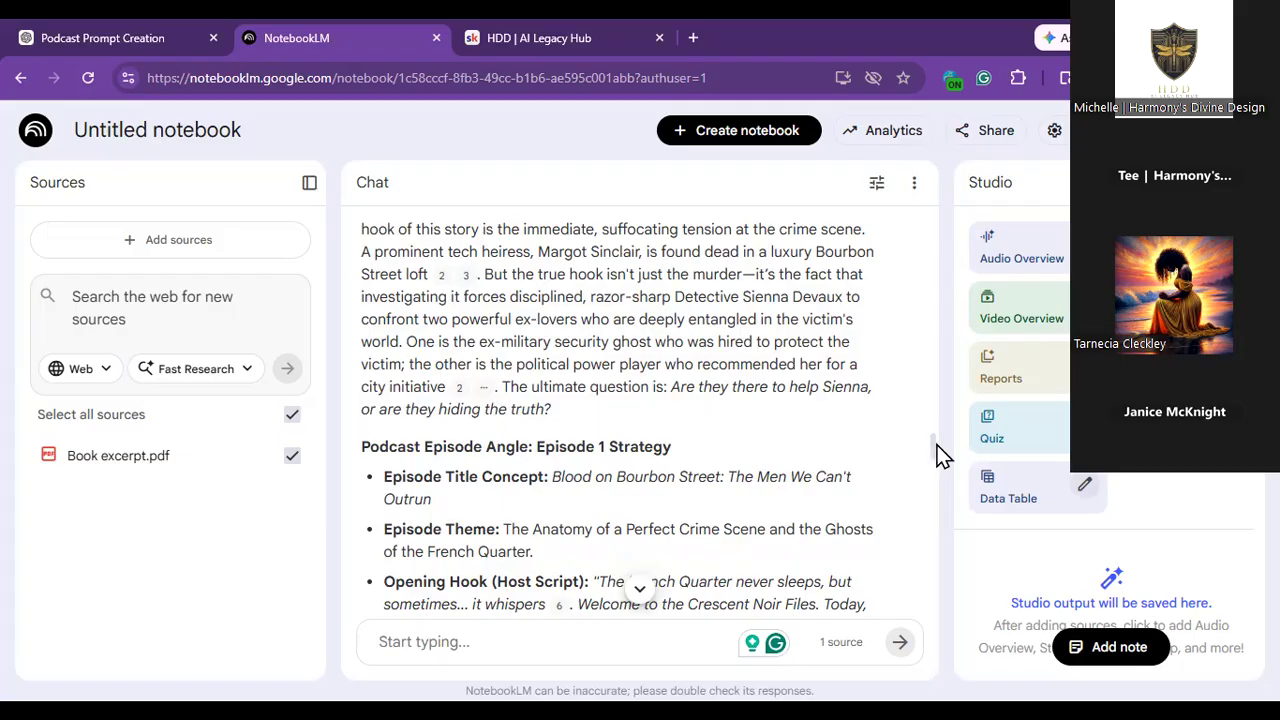
scroll(937, 445, down, 1)
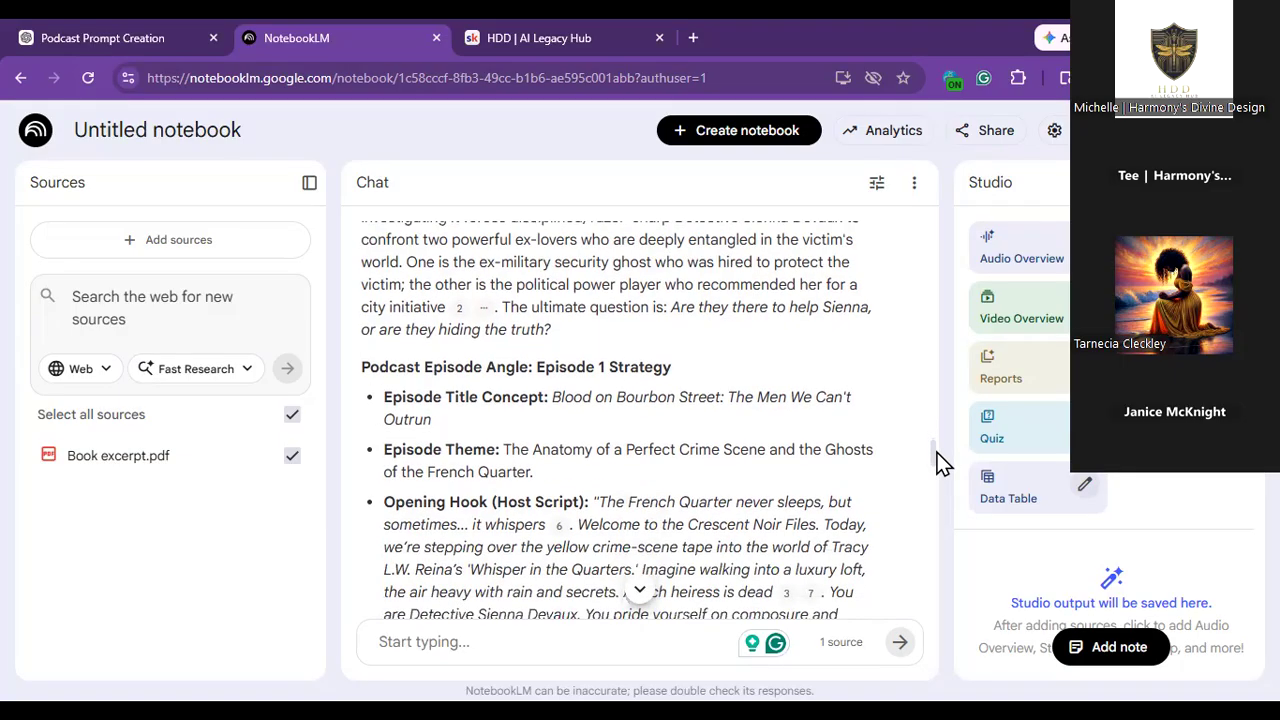
scroll(937, 462, down, 1)
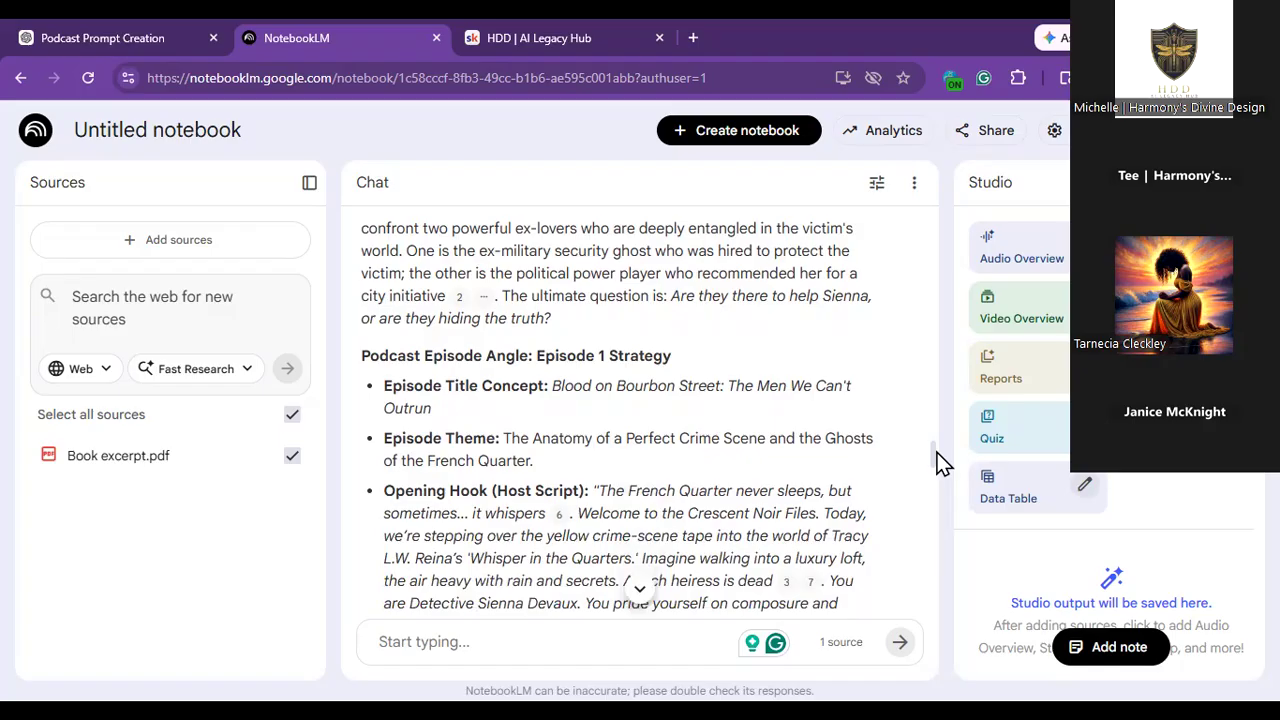
scroll(938, 460, down, 2)
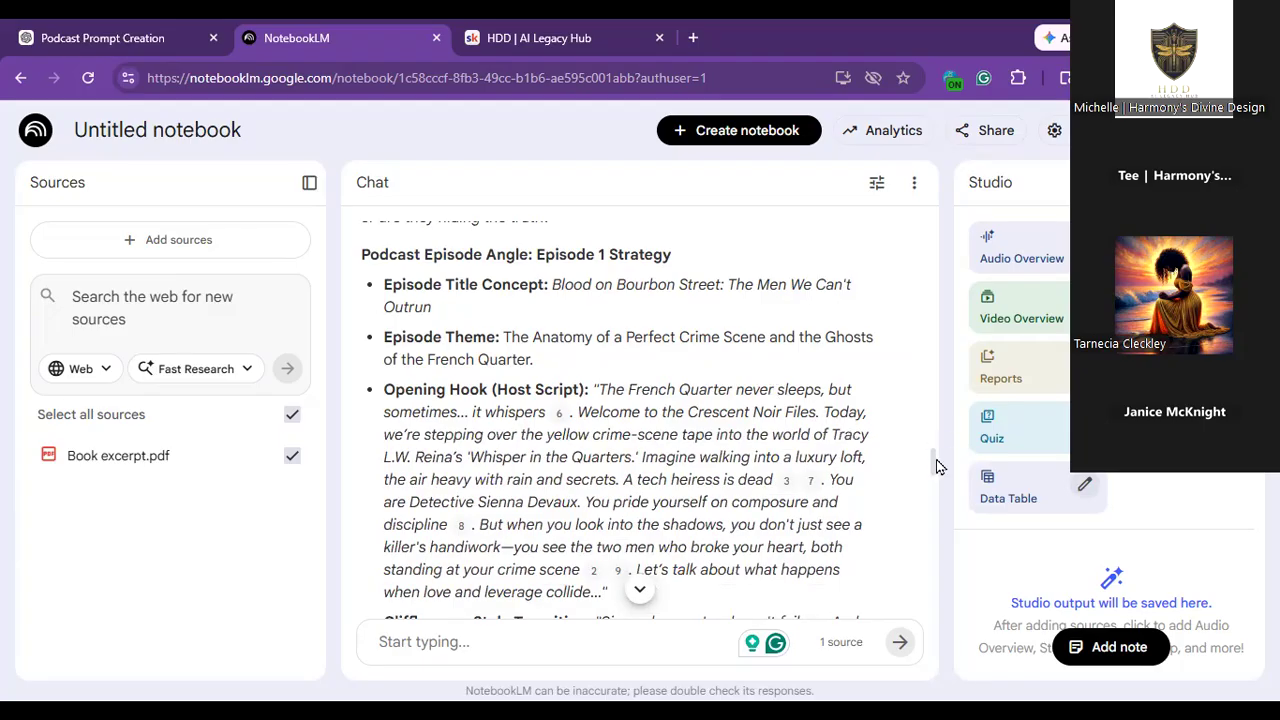
drag(938, 466, 938, 480)
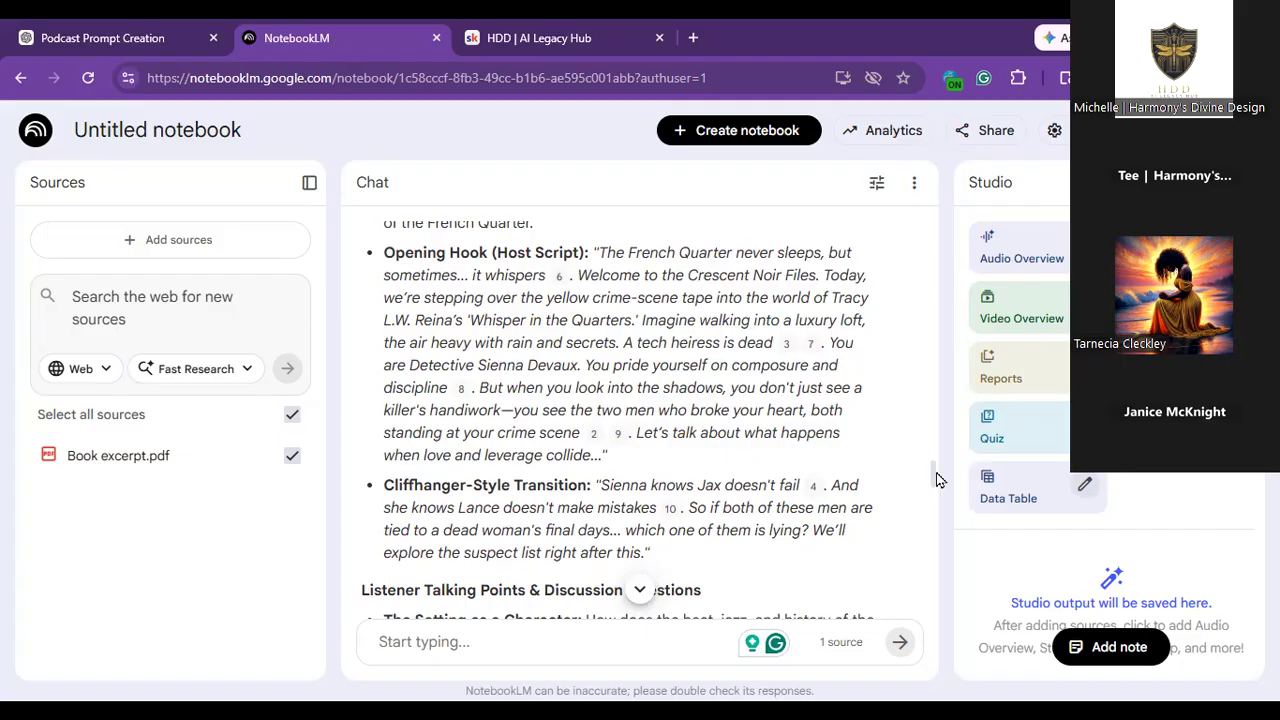
scroll(935, 487, down, 2)
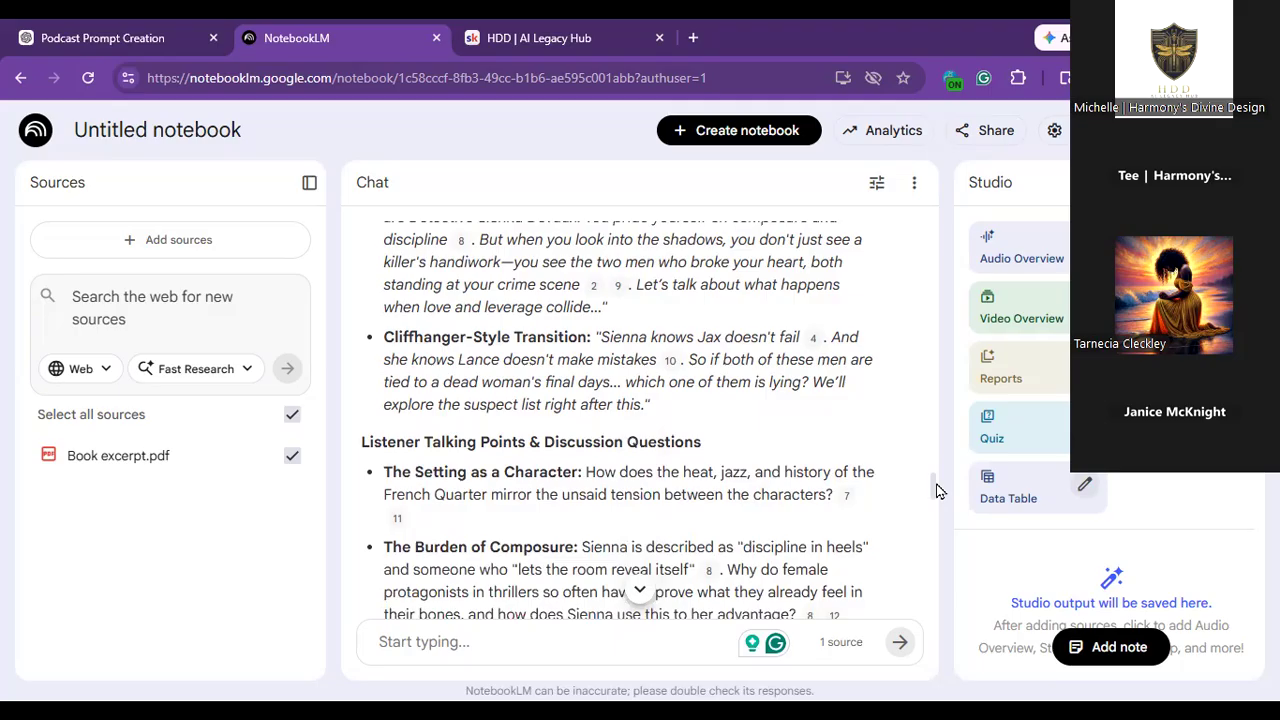
scroll(937, 490, down, 1)
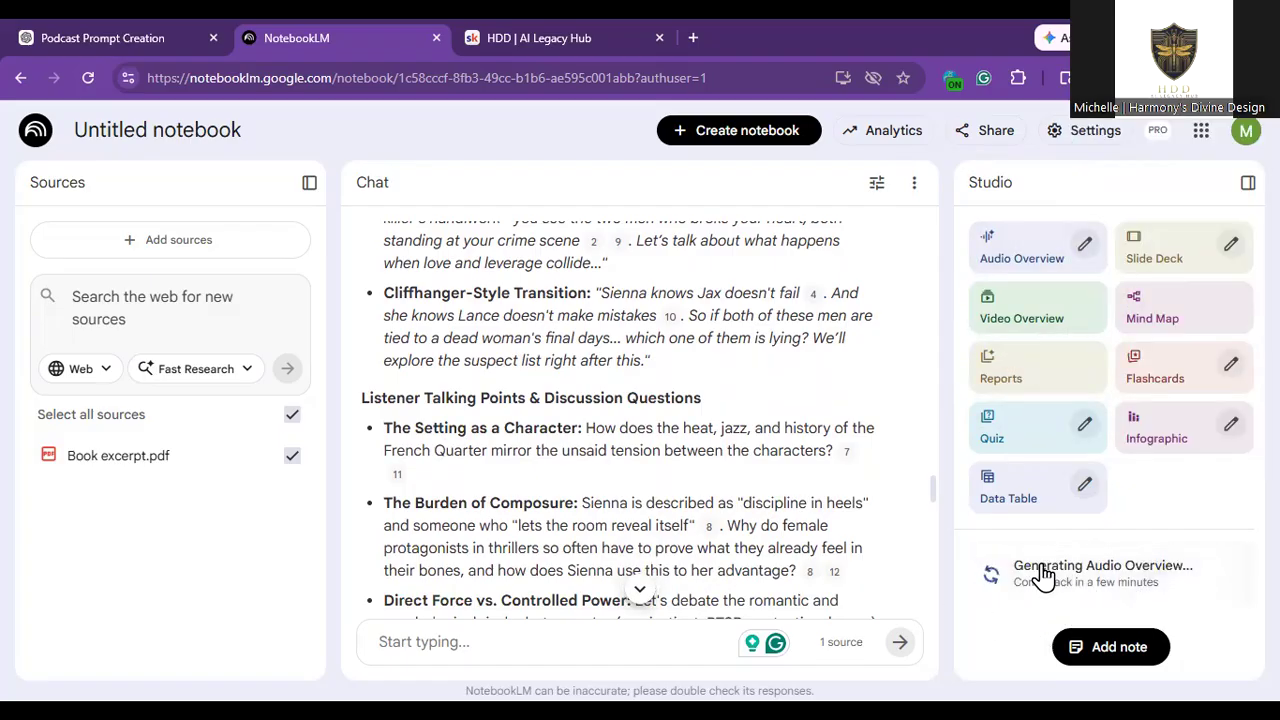
Generate a Video Overview in the Cinematic format with the customization "Make sure they are African American.".
click(1043, 311)
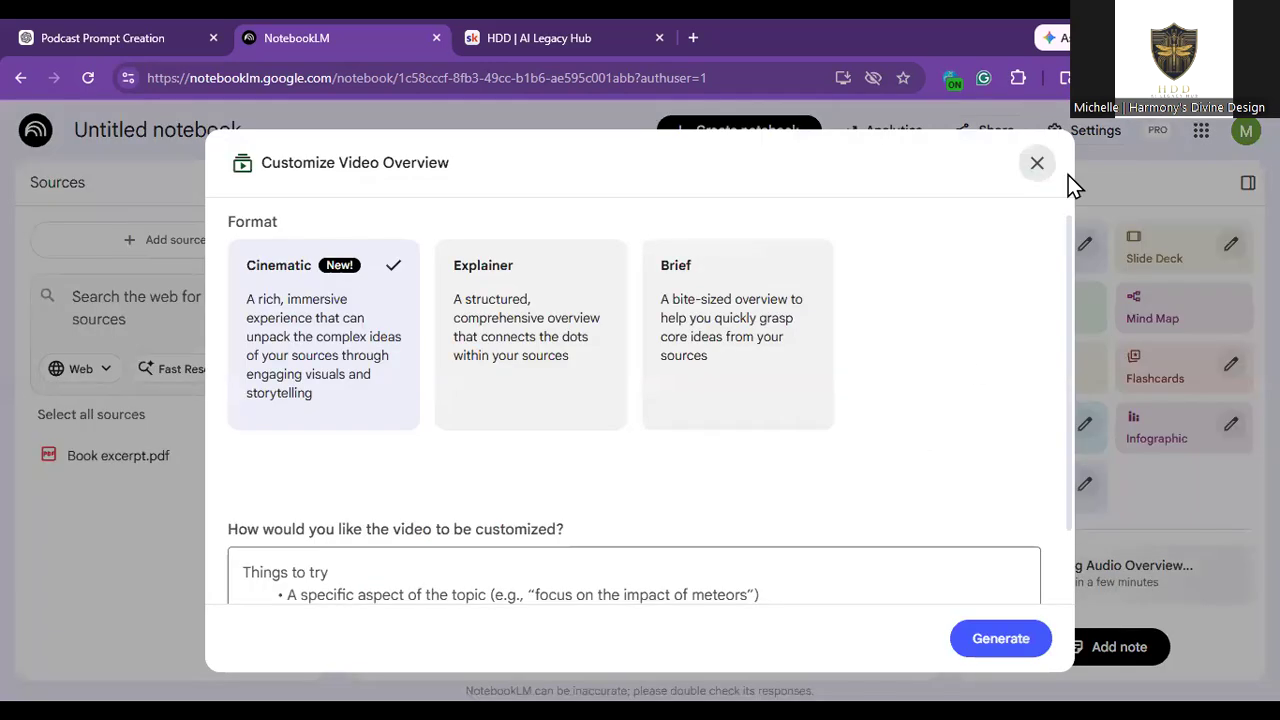
click(1037, 164)
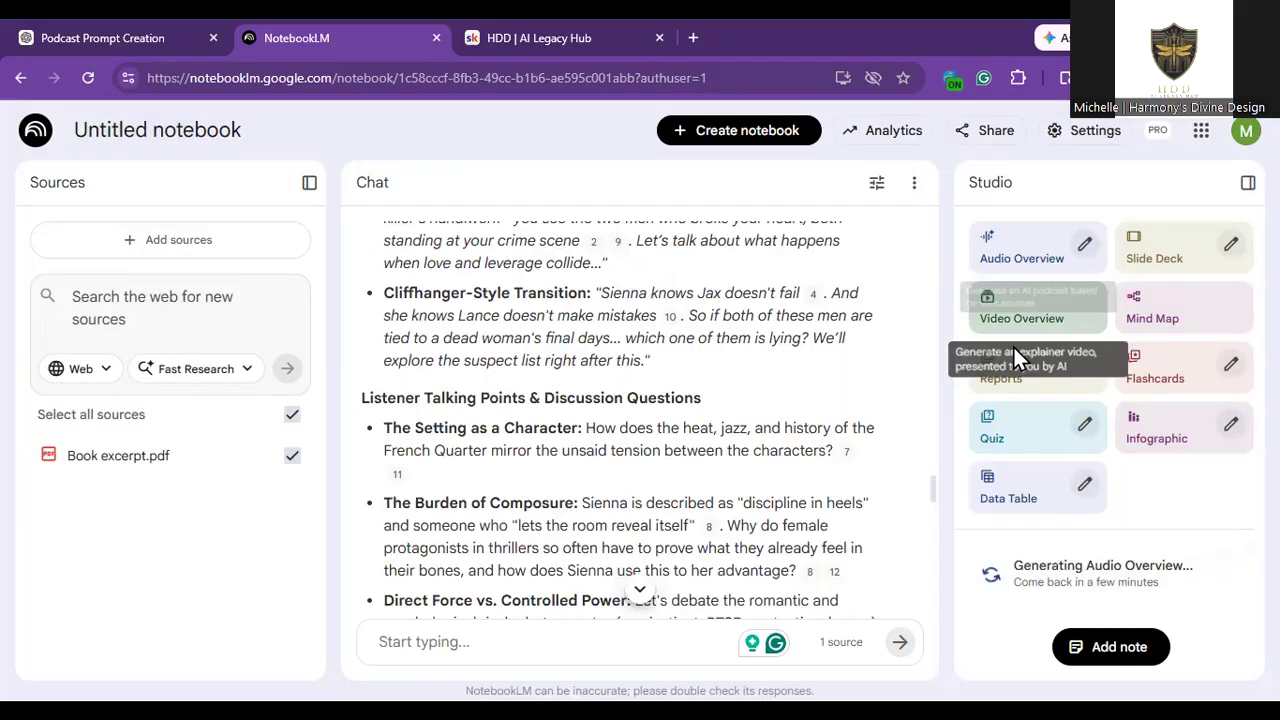
click(1023, 316)
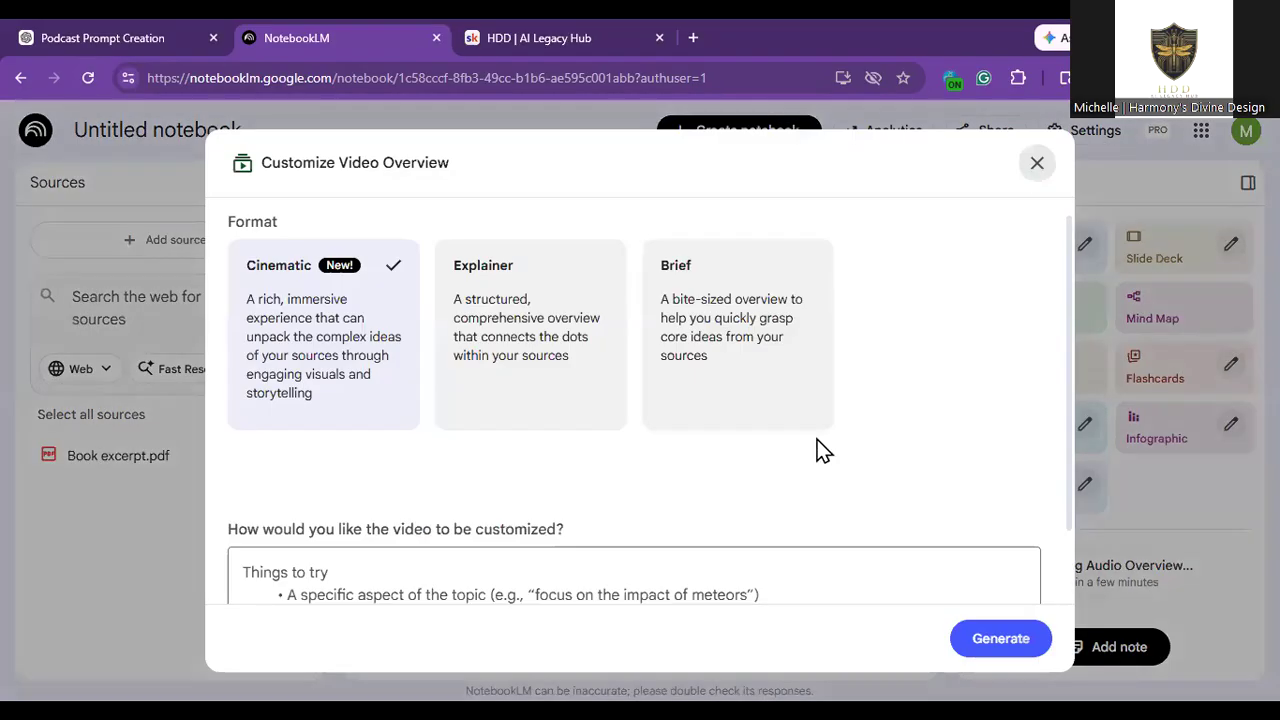
click(691, 434)
click(443, 434)
click(663, 400)
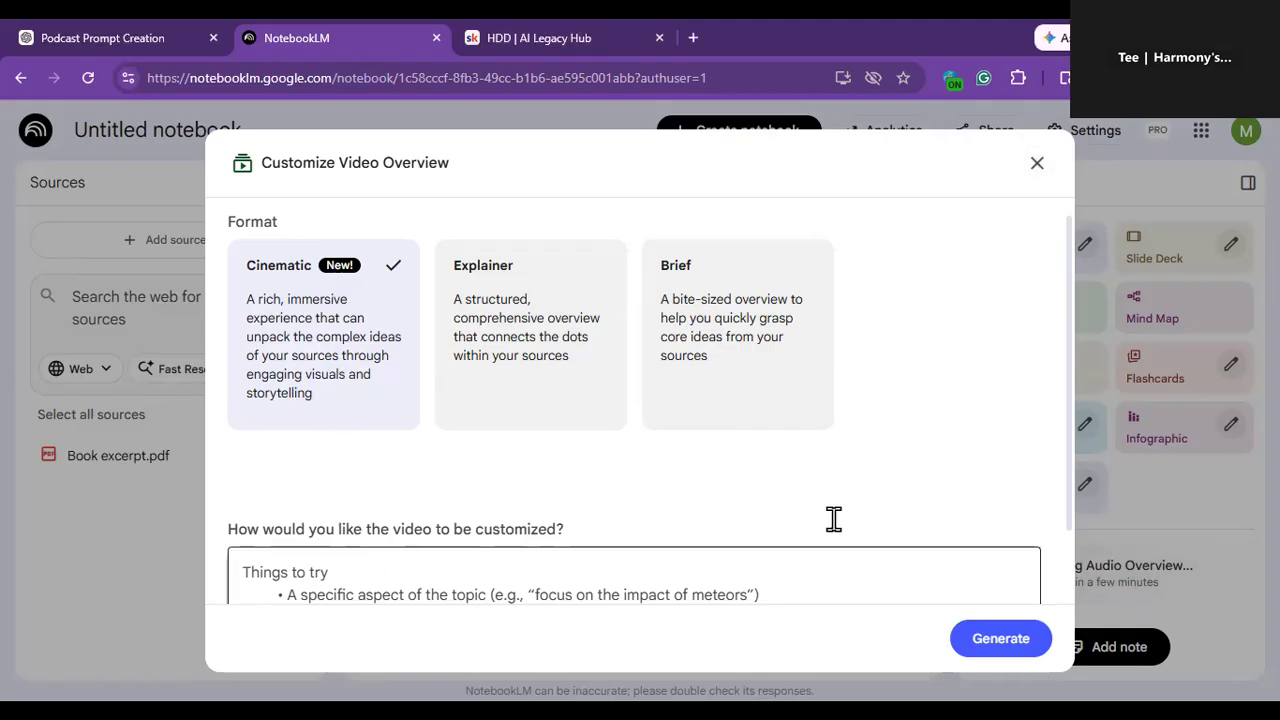
scroll(1064, 415, down, 2)
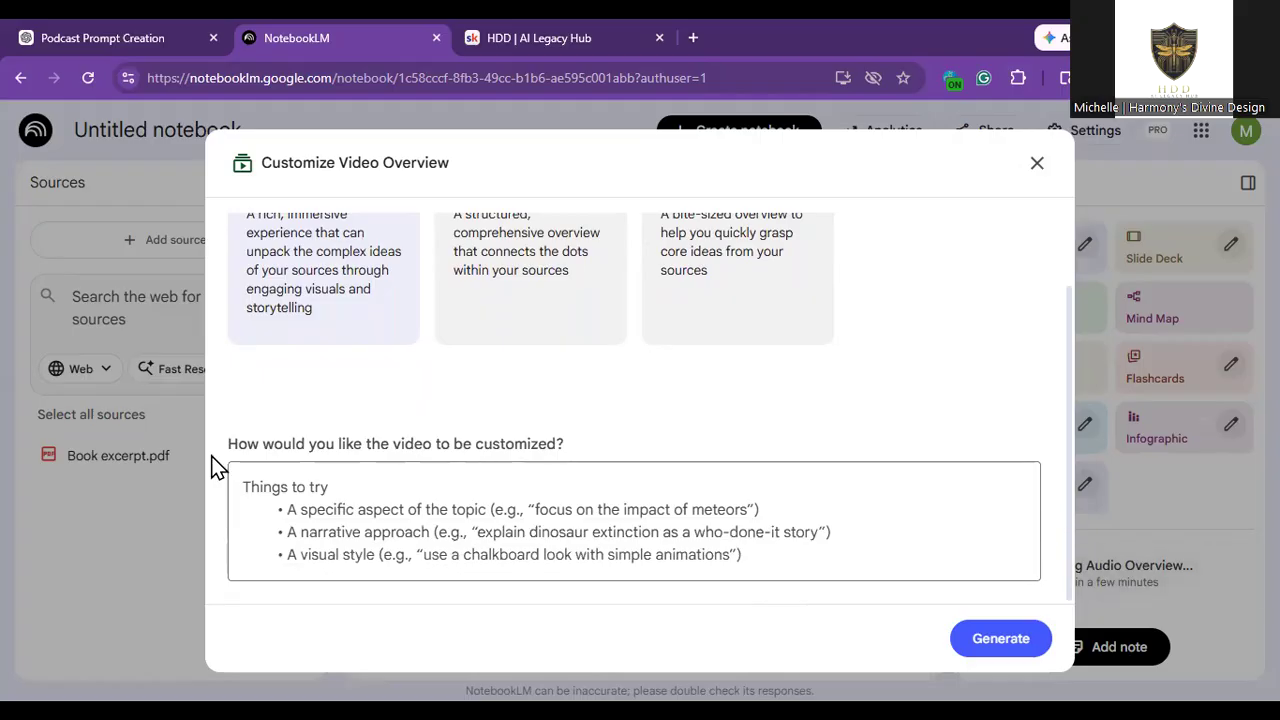
click(531, 522)
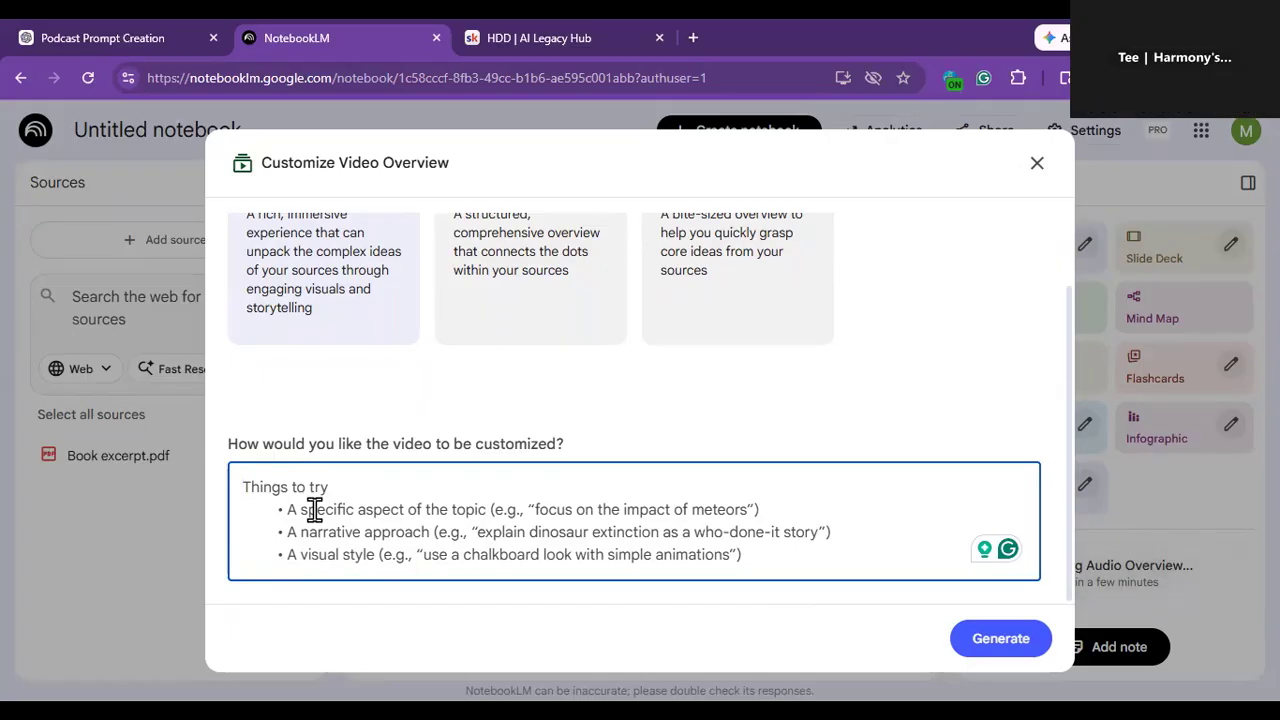
text(Make )
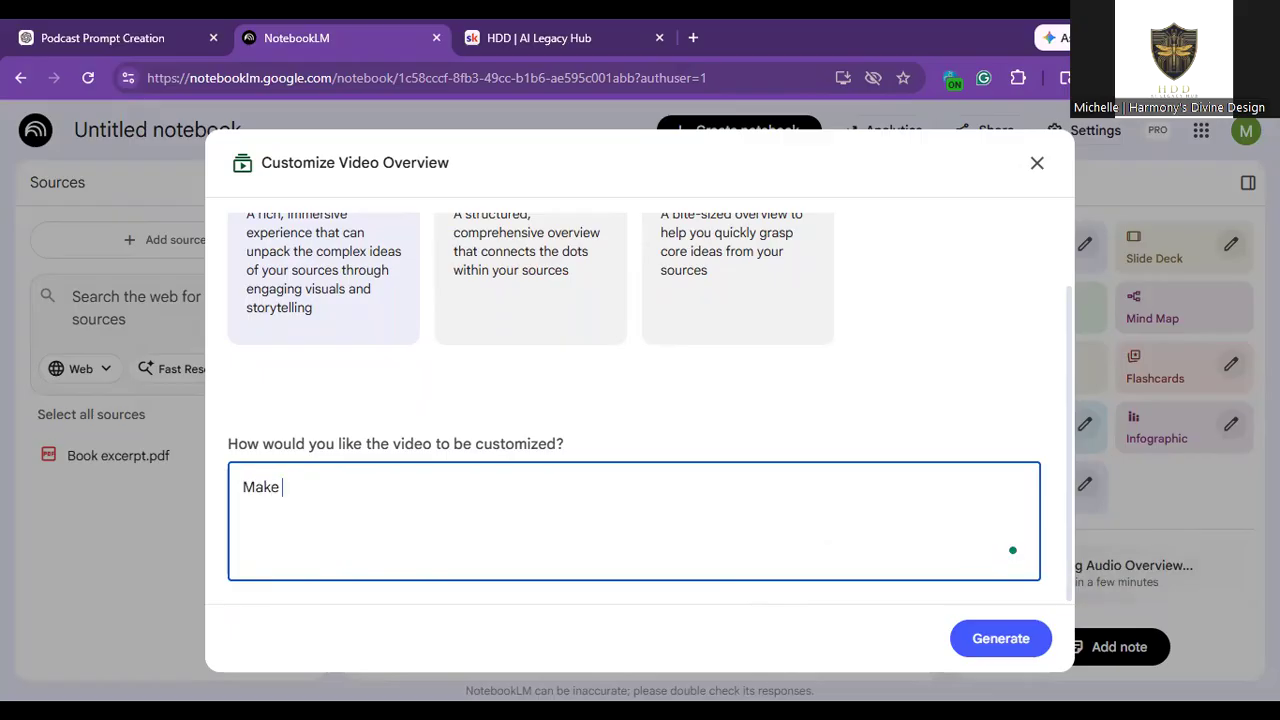
text(sure they are African American.)
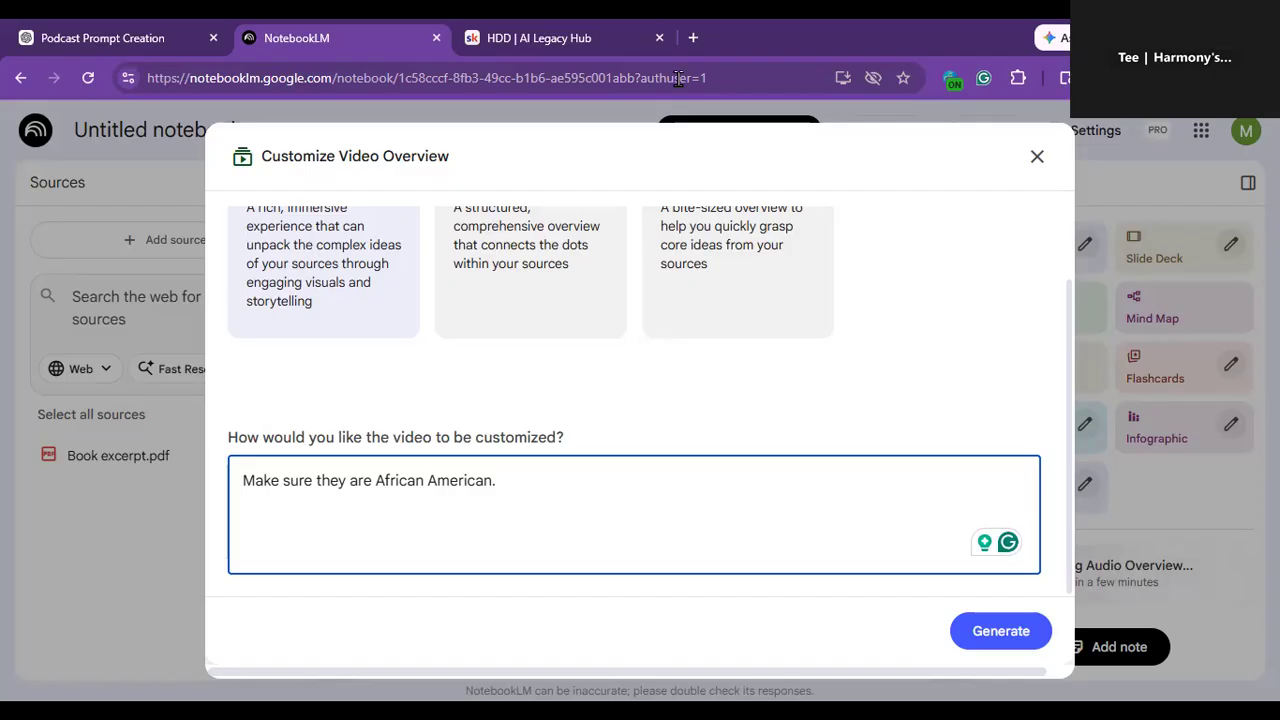
click(1221, 560)
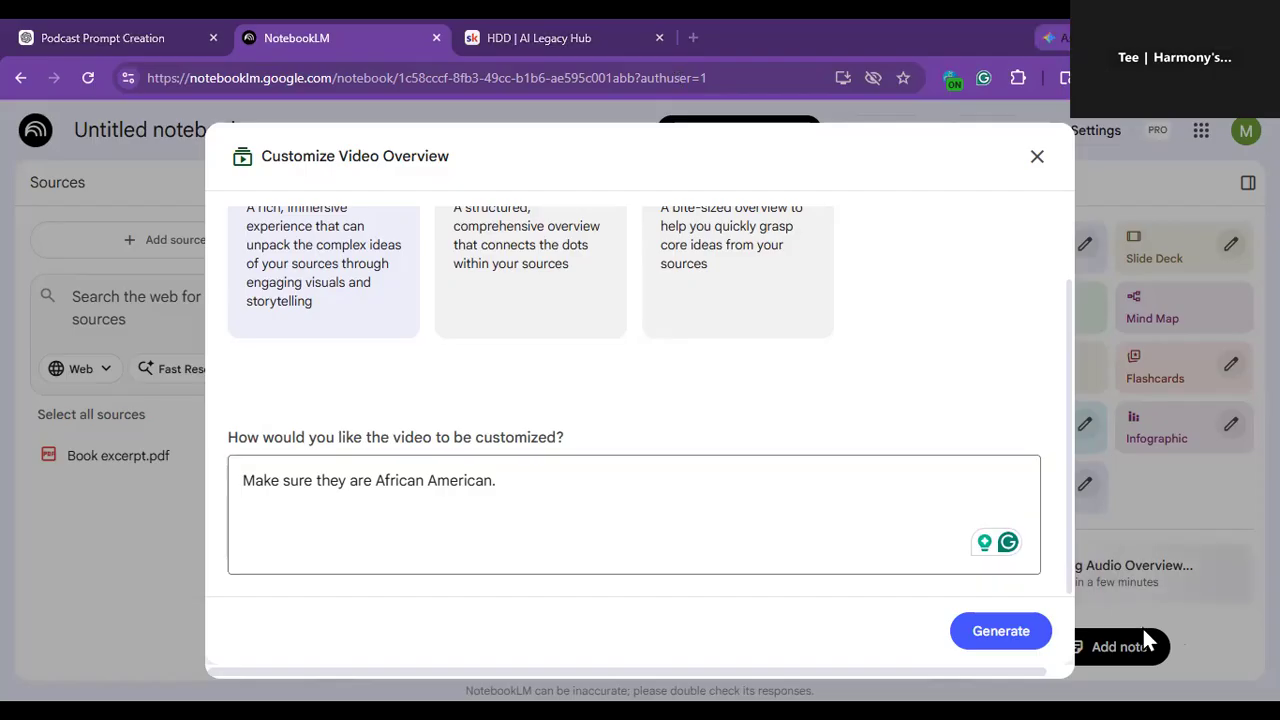
click(1000, 631)
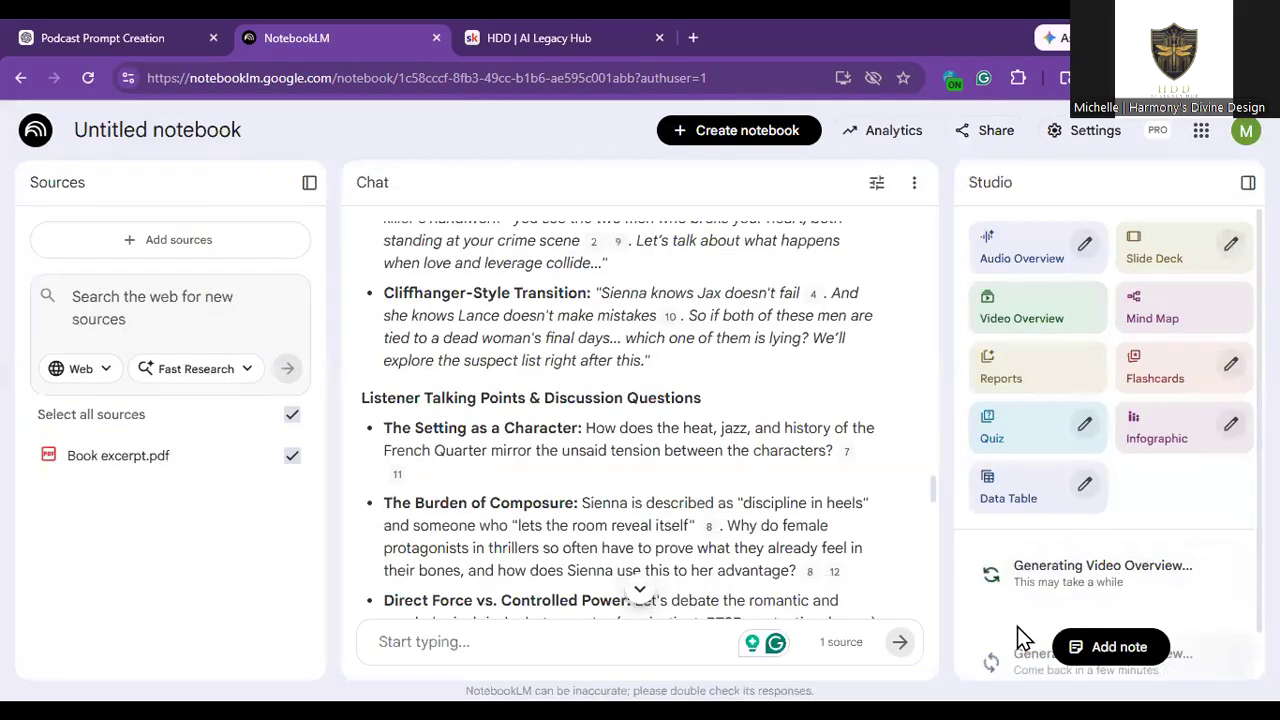
Generate a default-length English Deep Dive Audio Overview with the host instruction "Just don't give the cliffhanger away.".
click(1084, 245)
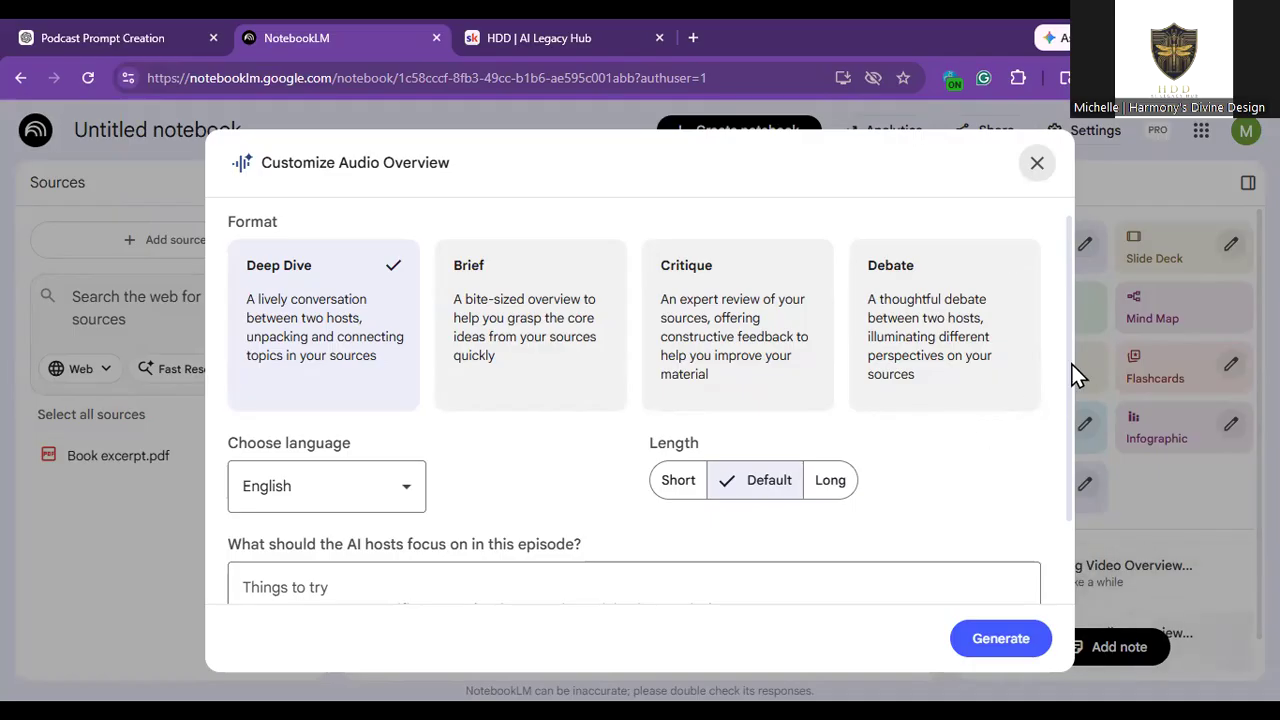
scroll(1070, 409, down, 2)
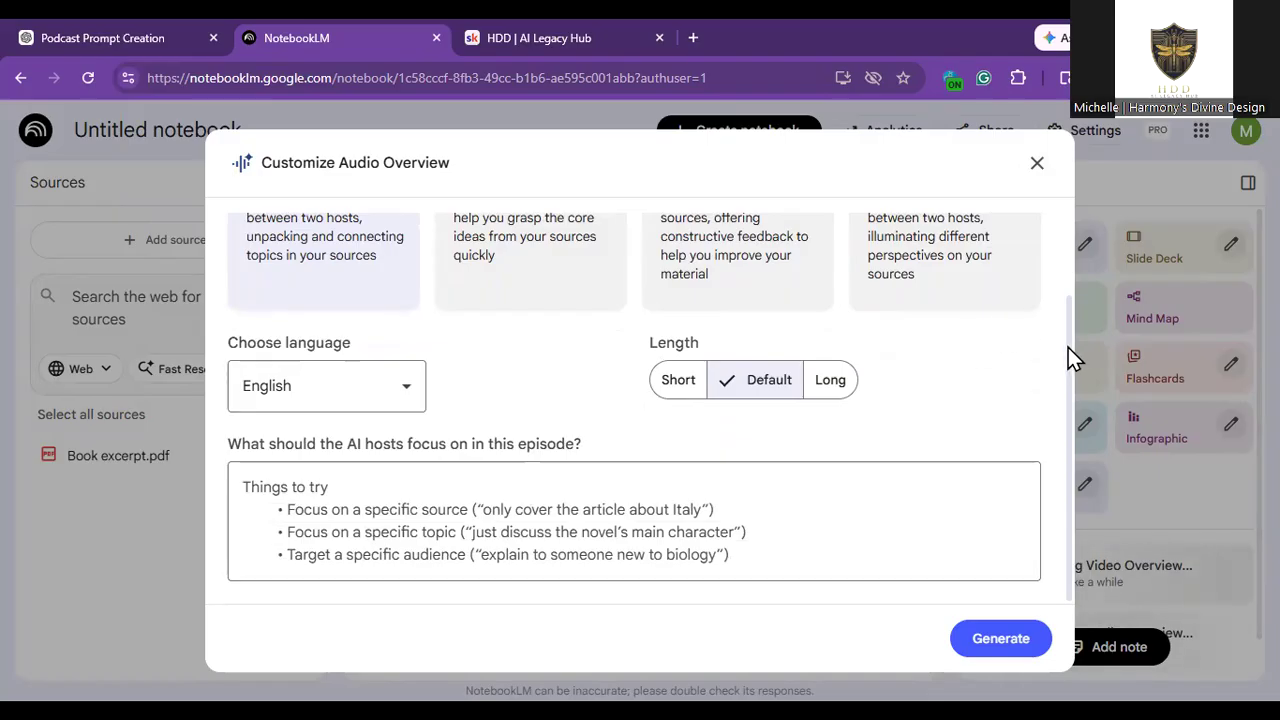
scroll(1068, 340, up, 2)
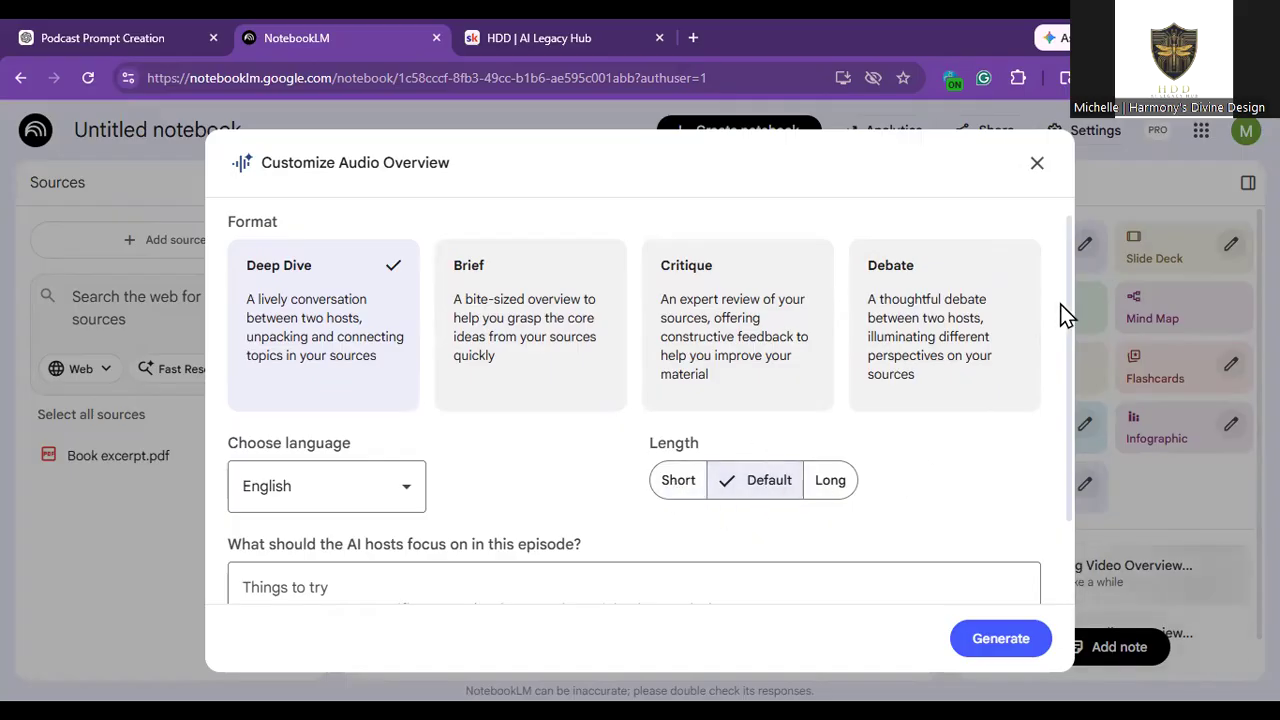
scroll(1070, 330, down, 1)
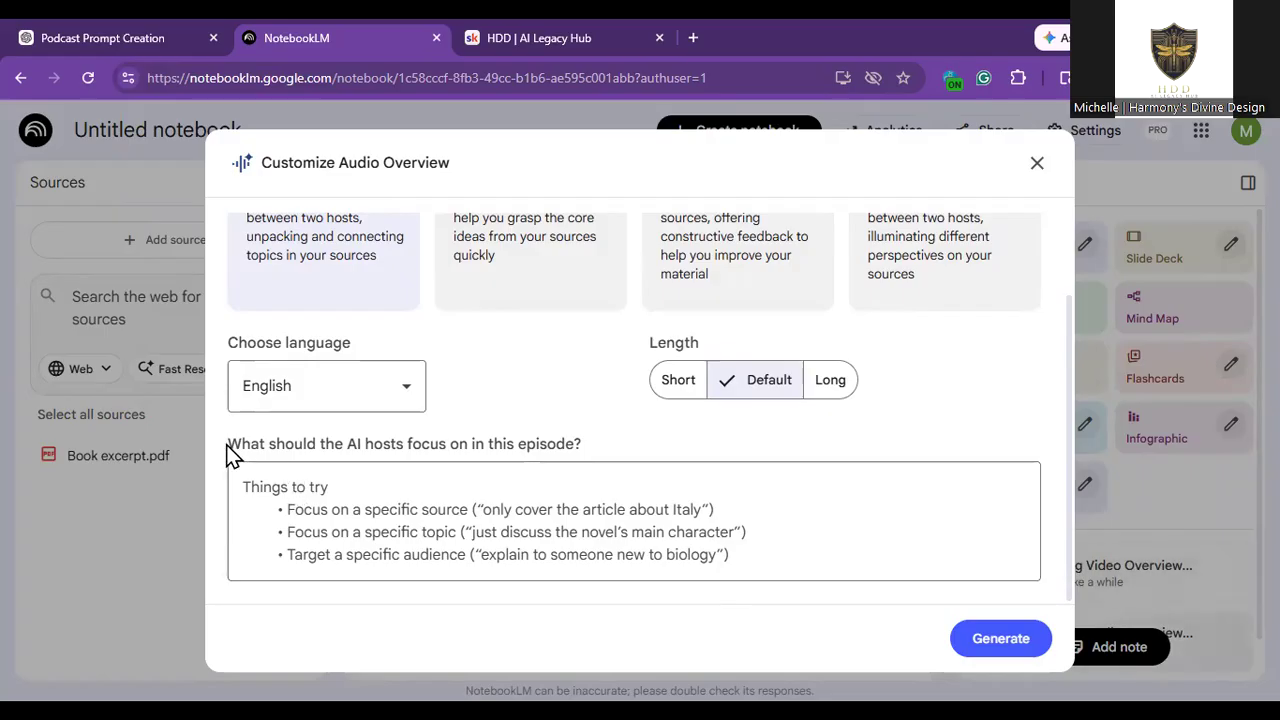
click(513, 509)
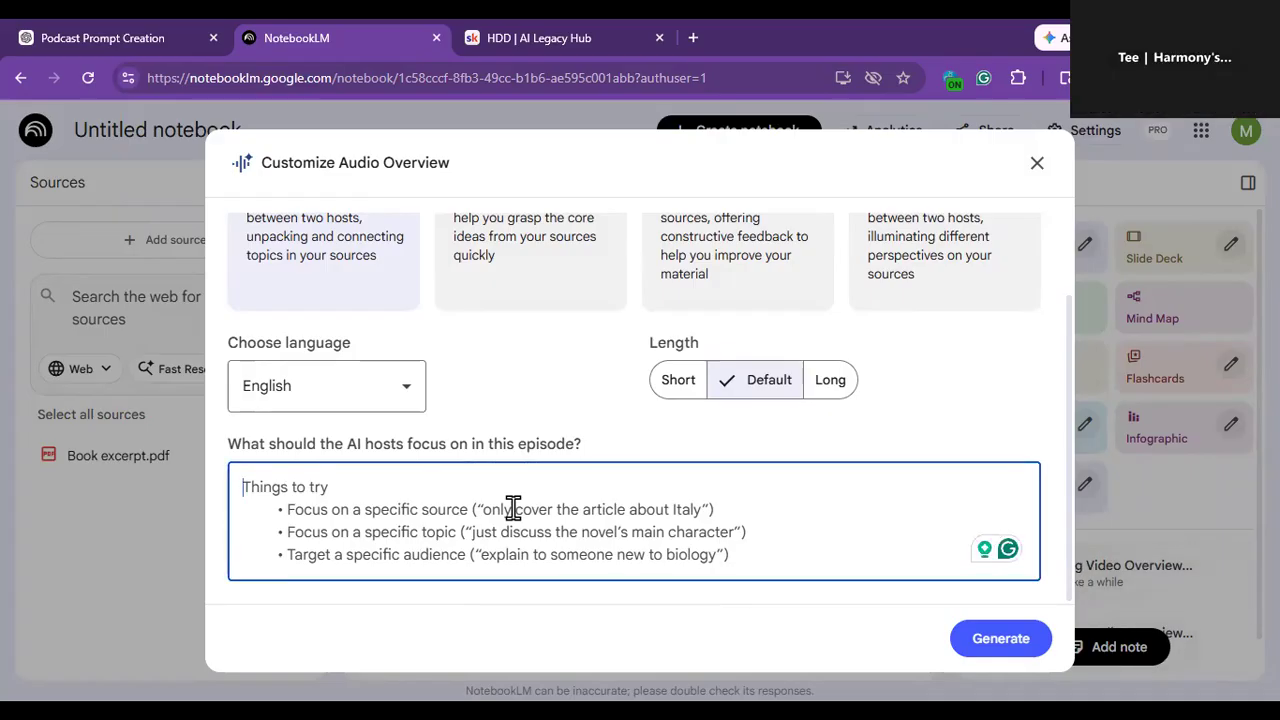
text(Just do)
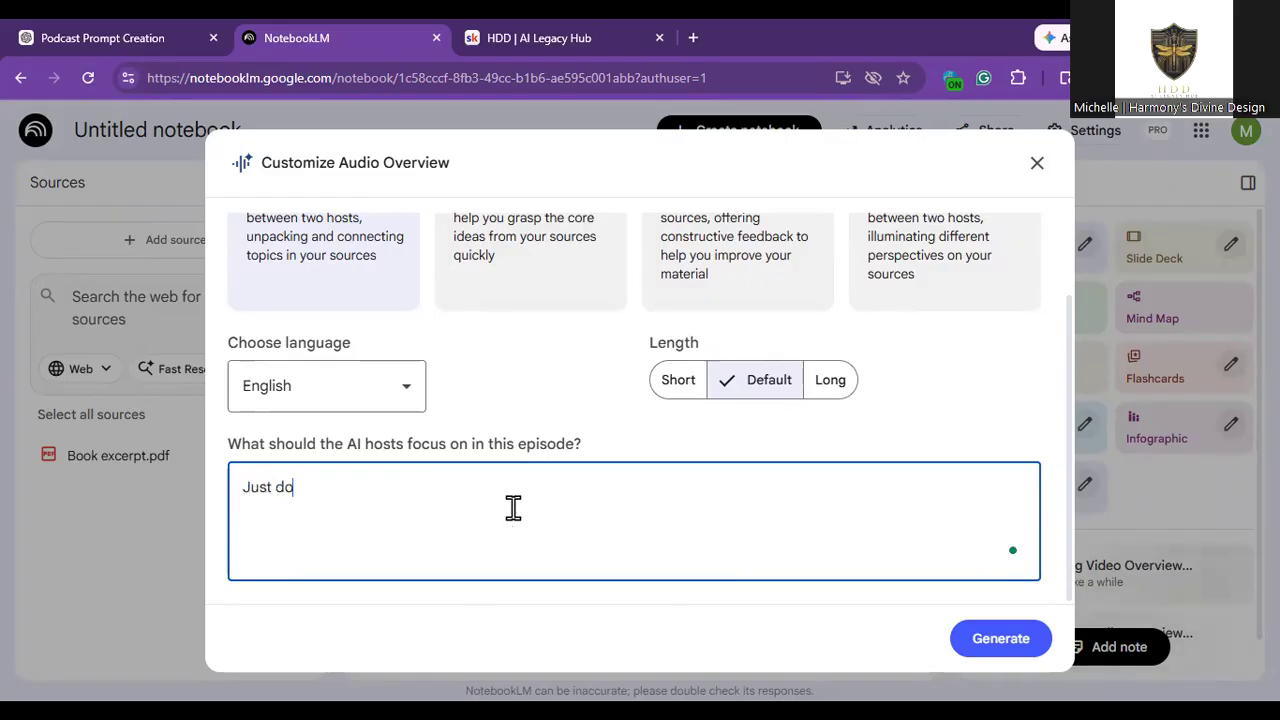
text(n't give th)
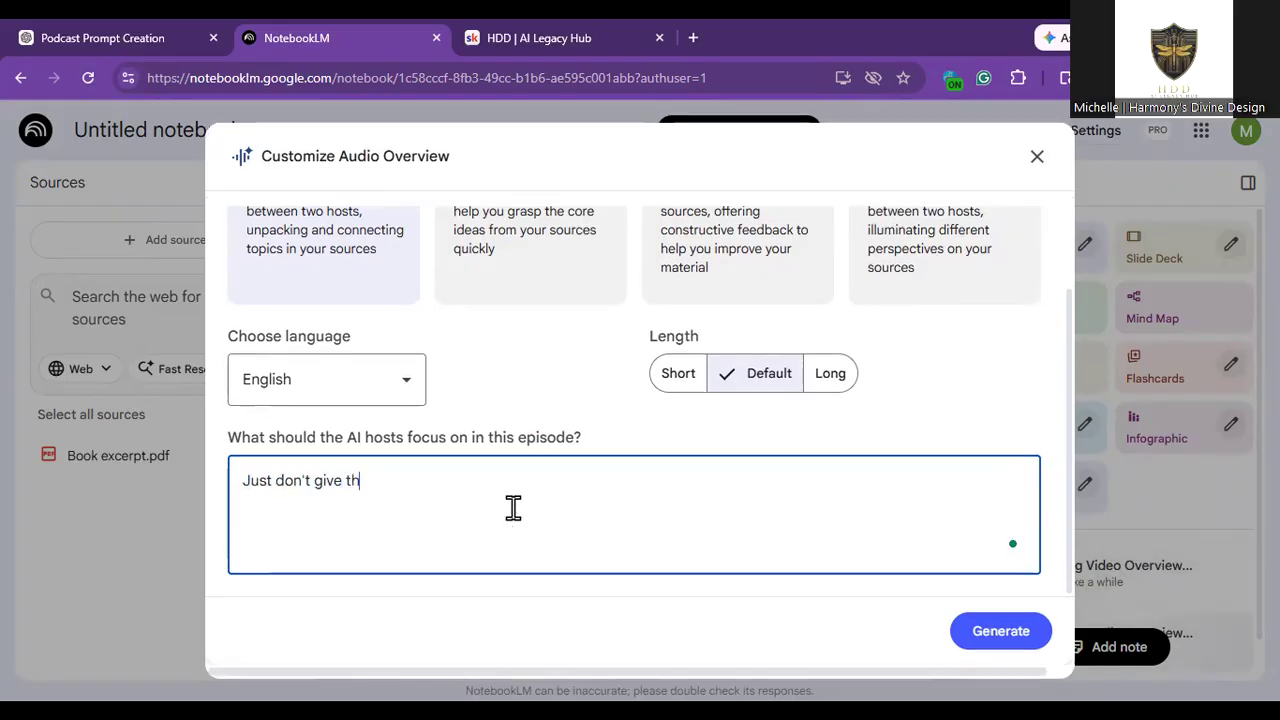
text(e cliffhanger away.)
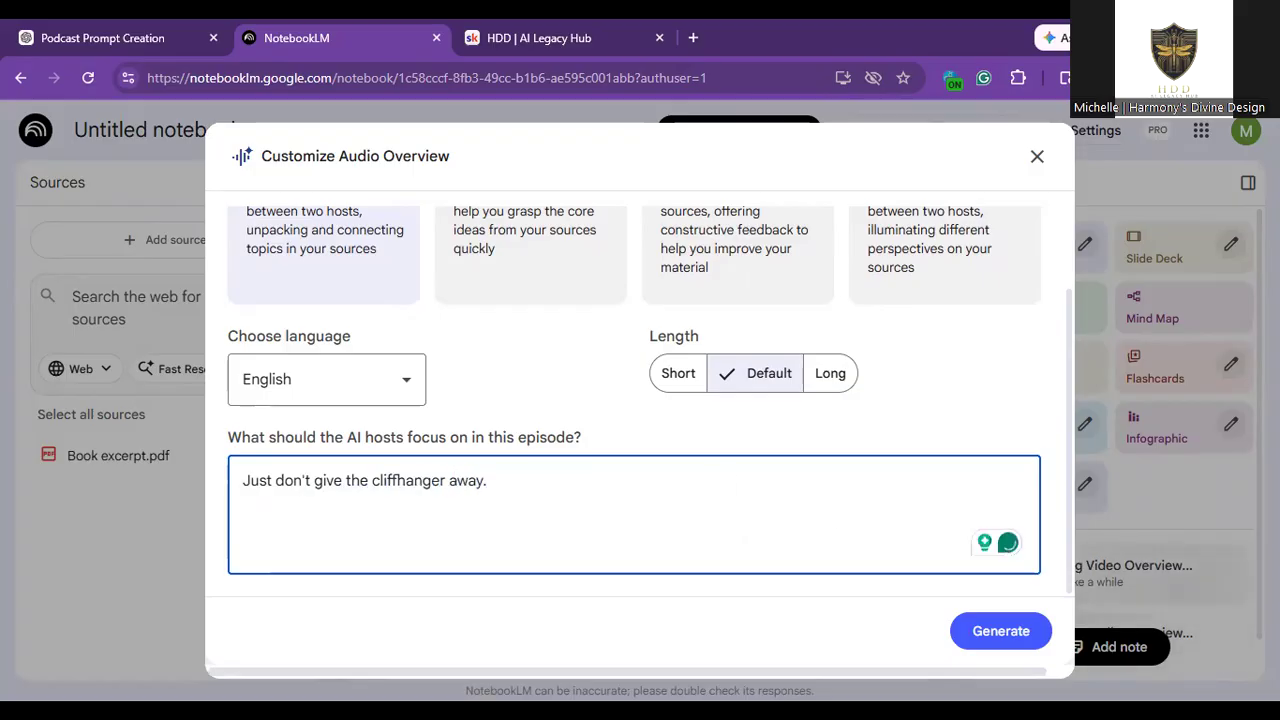
click(998, 632)
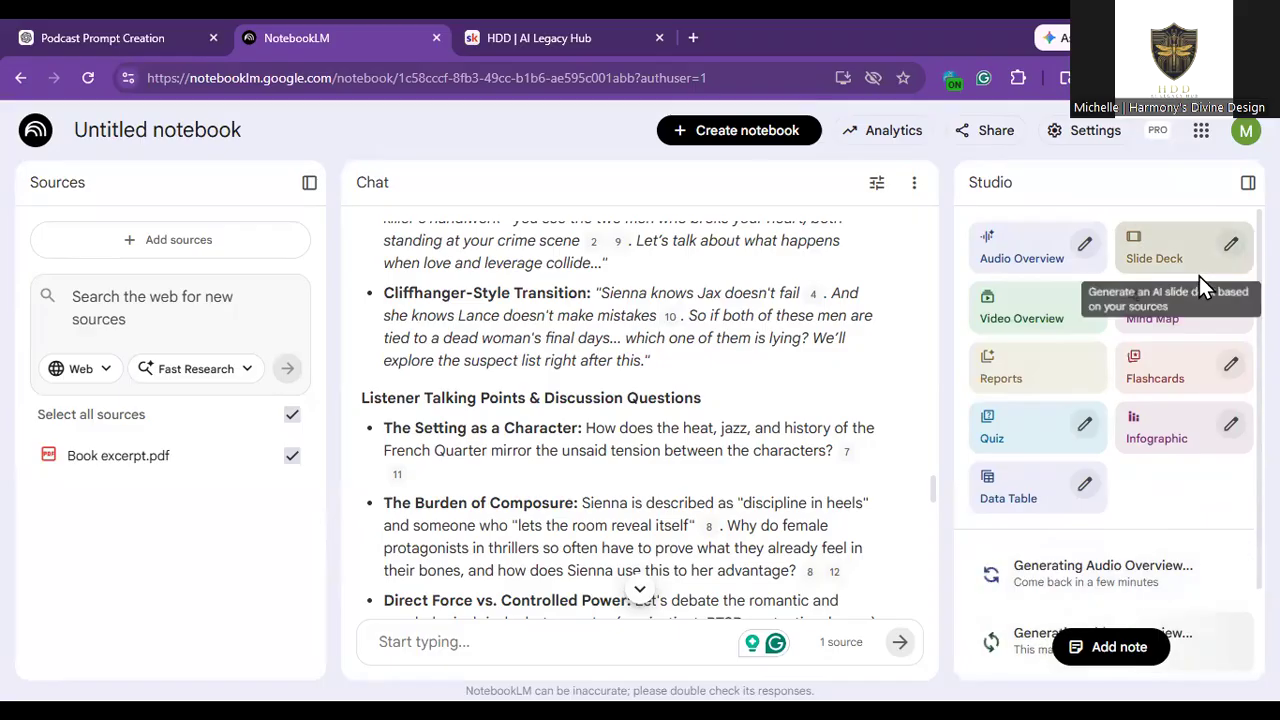
Generate a default-length English Slide Deck in the Presenter Slides format with the description "Make sure you use African American models.".
click(1232, 247)
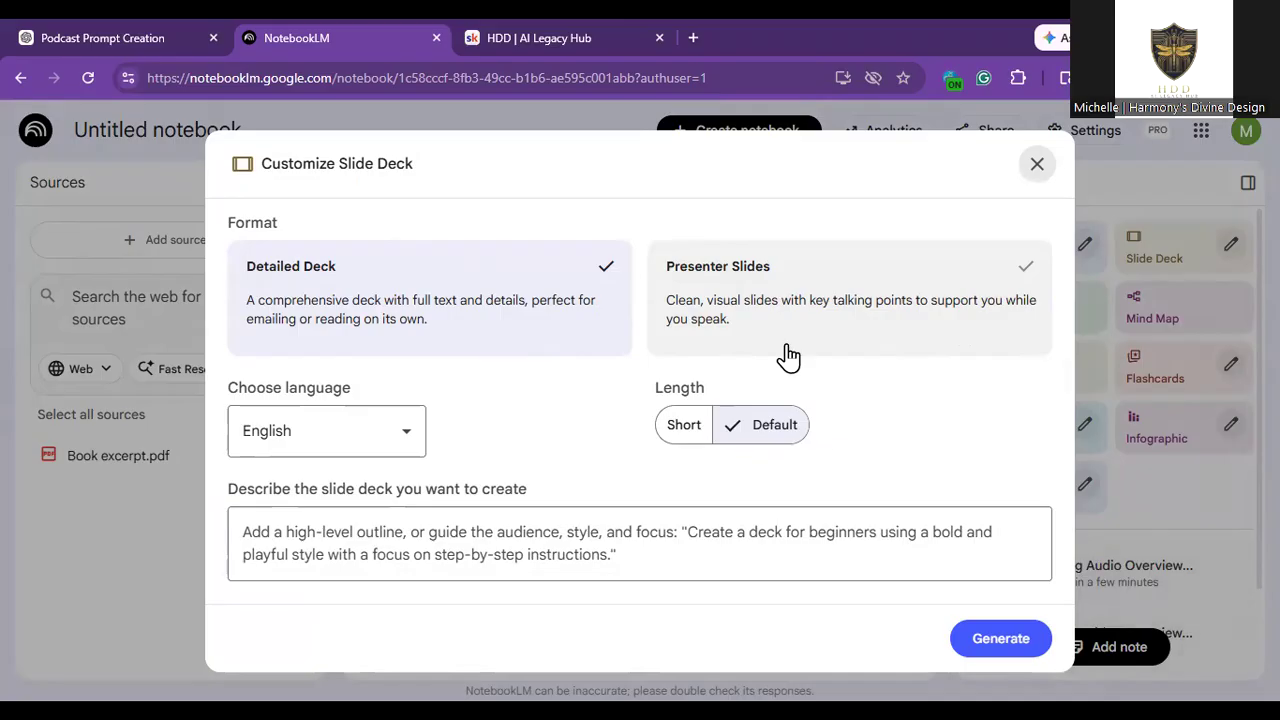
click(1007, 297)
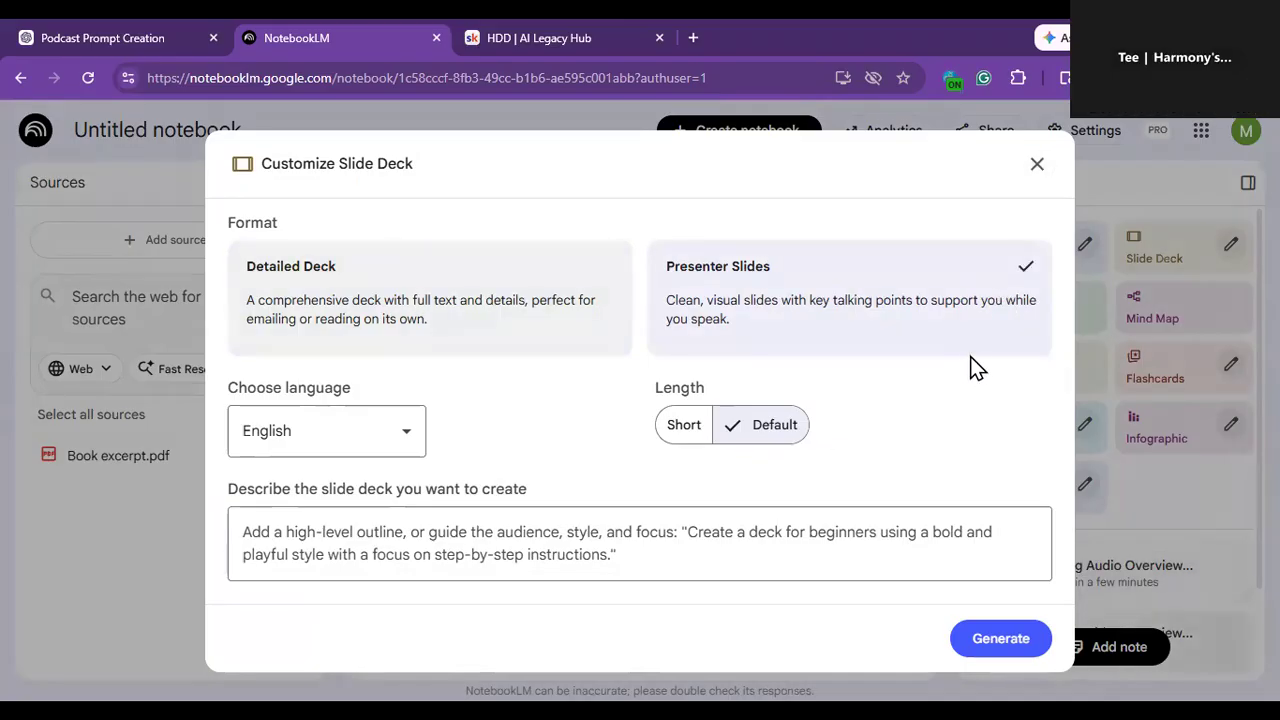
click(622, 543)
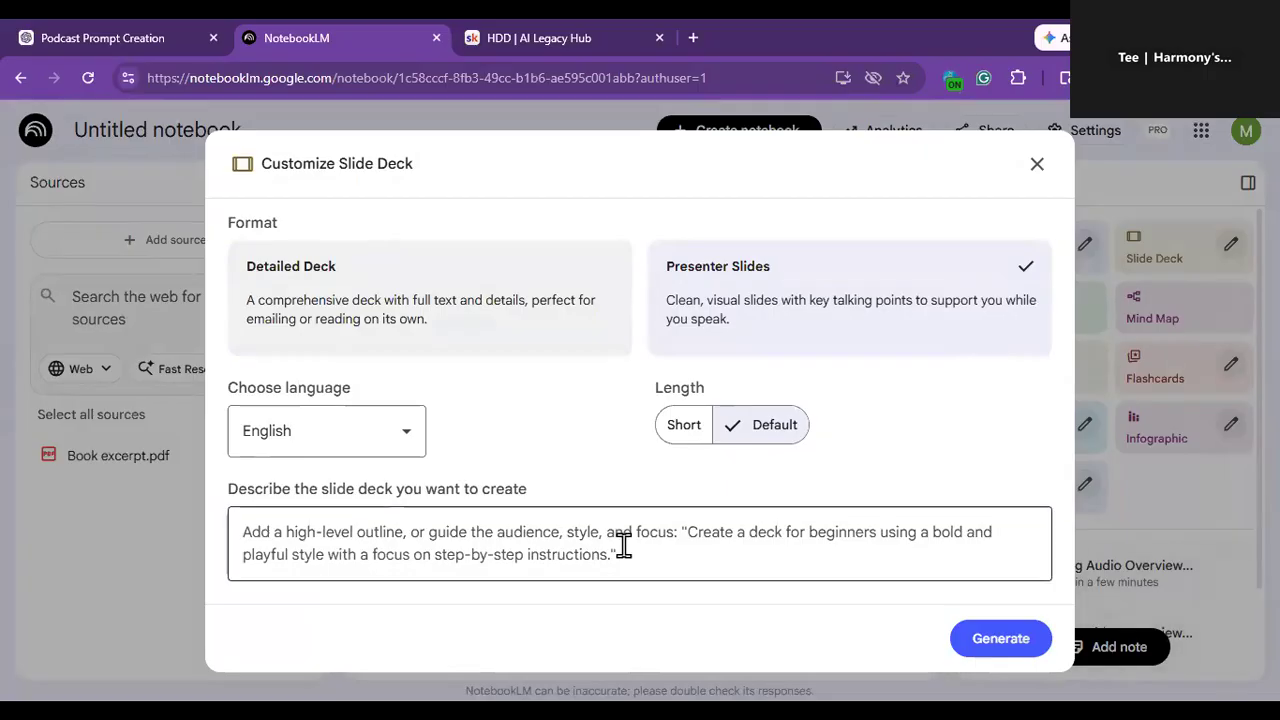
text(M)
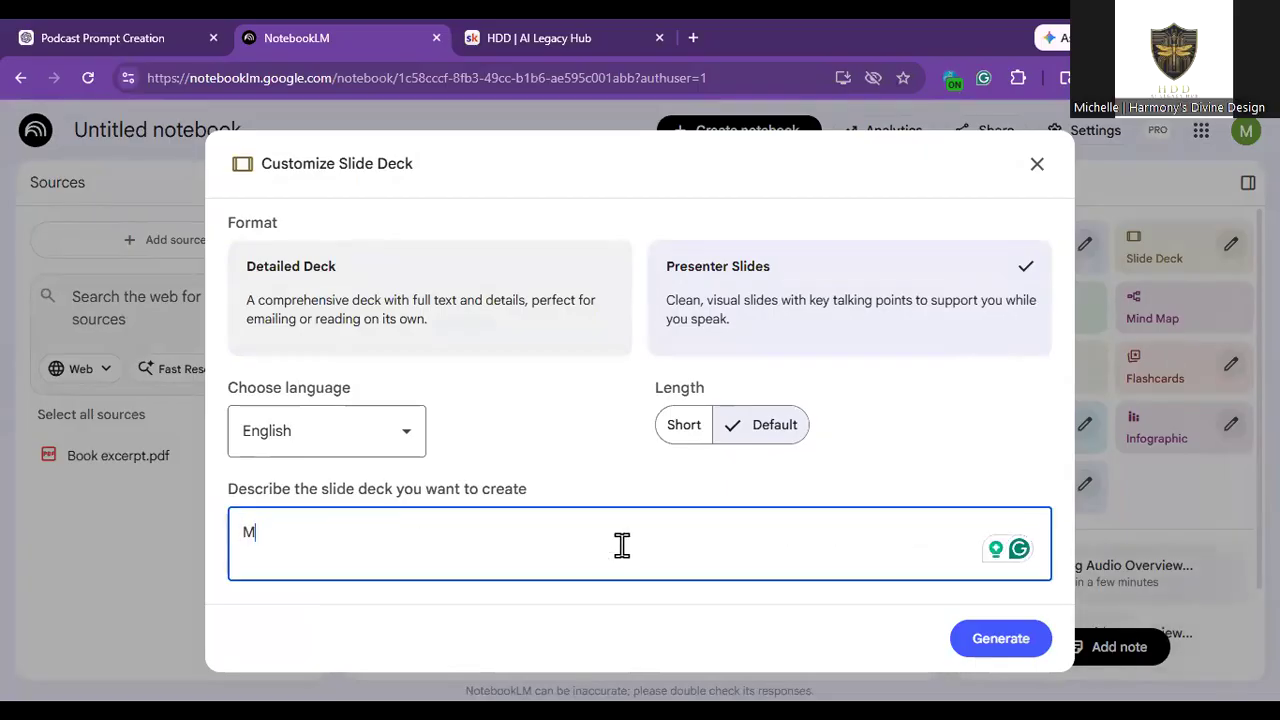
text(ake sure )
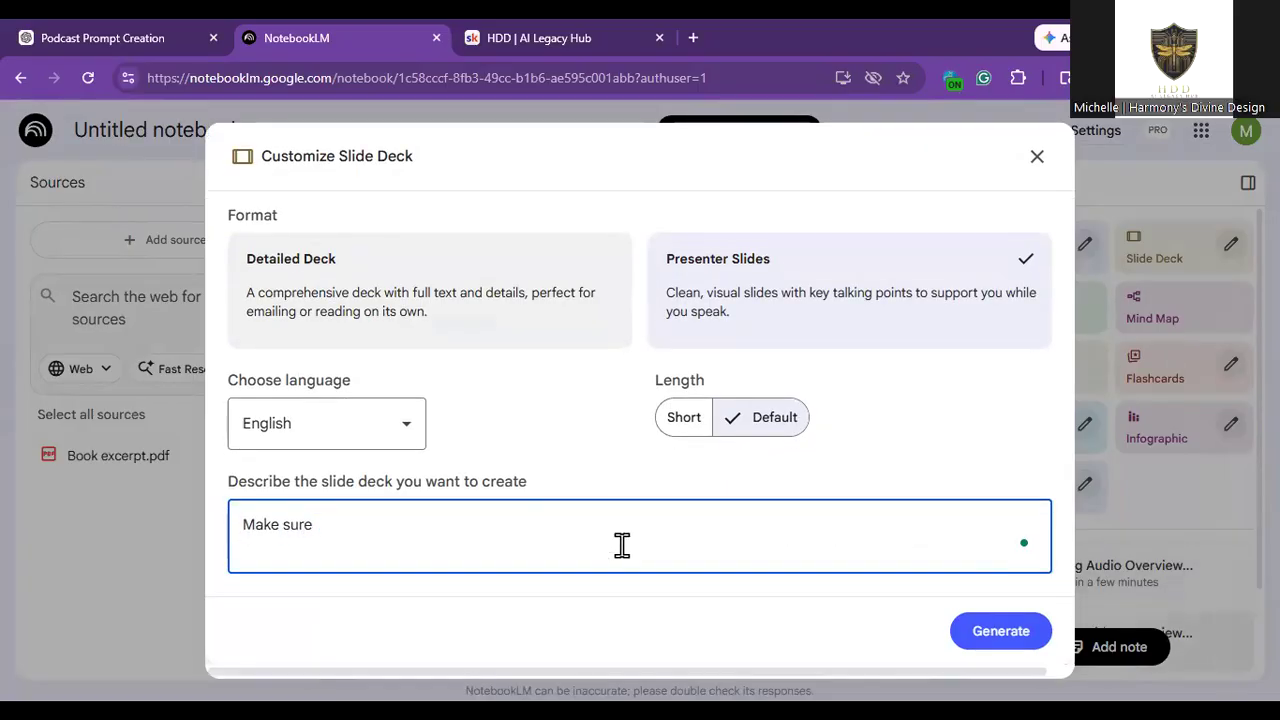
text(you use African A)
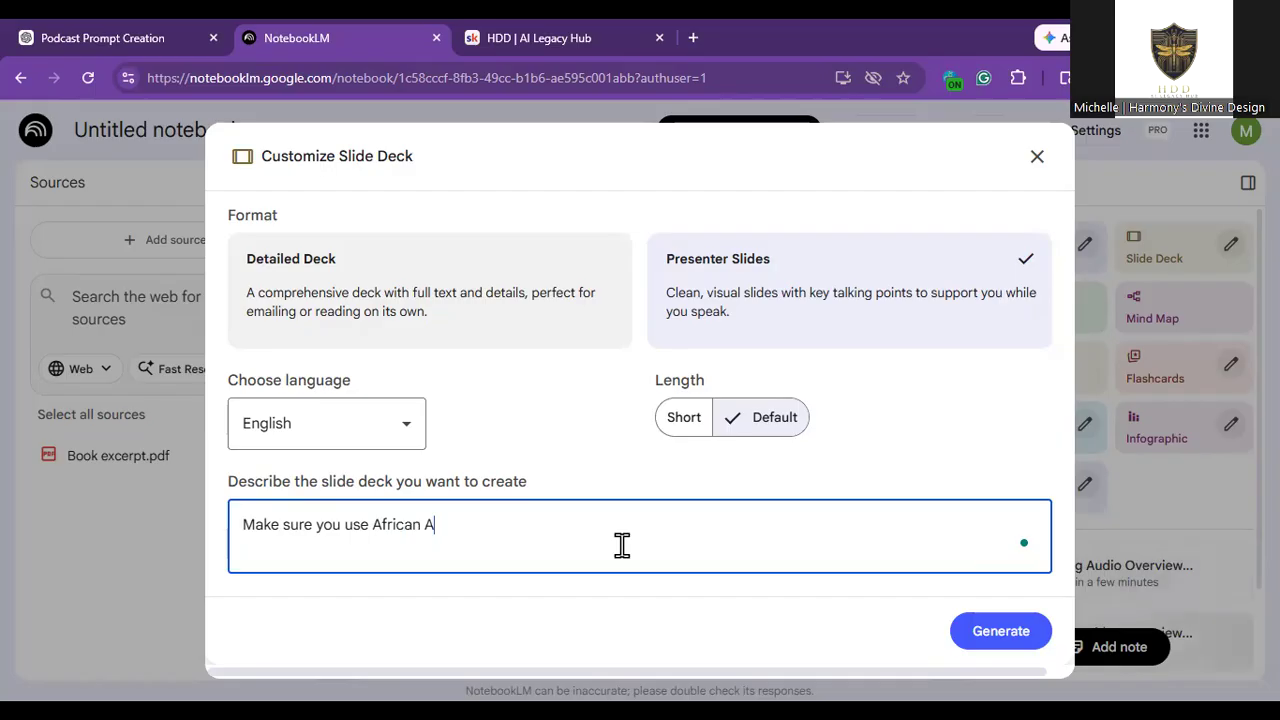
text(merican models.)
key(Return)
click(999, 644)
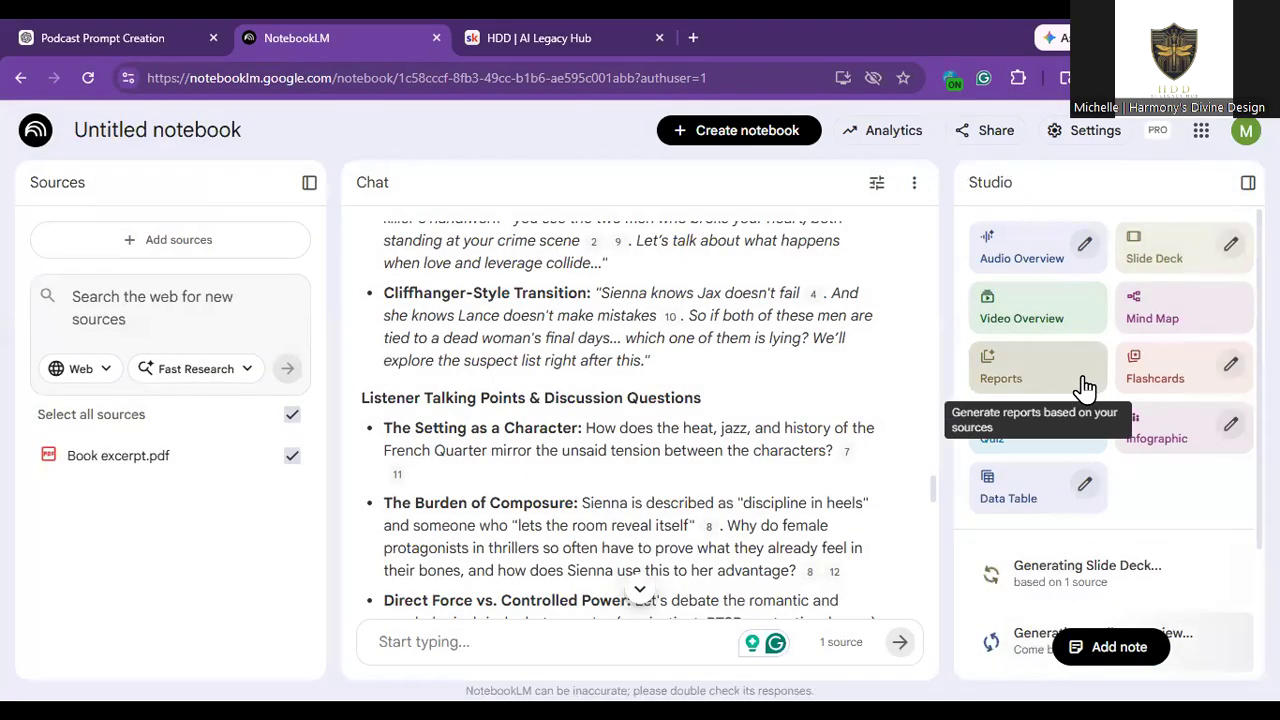
Generate flashcards from the book excerpt with the default settings, and view the flashcard customization options without changing them.
click(1185, 377)
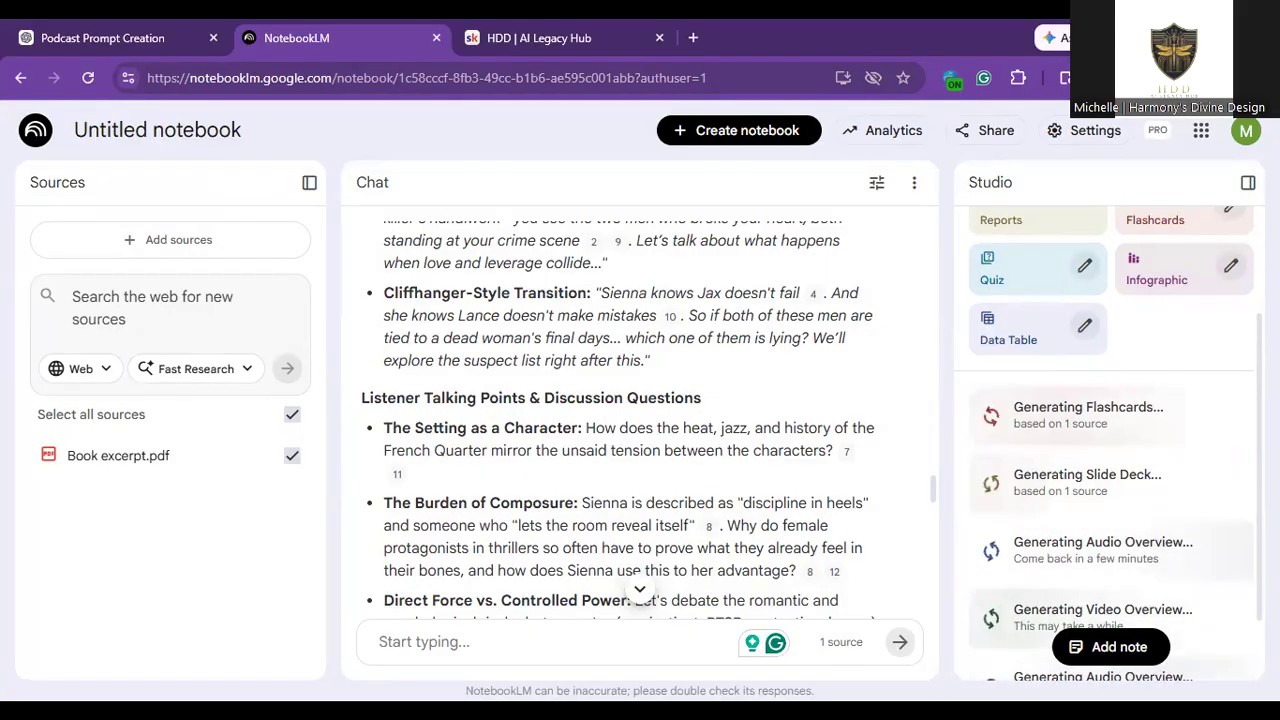
scroll(1217, 356, up, 1)
click(1231, 340)
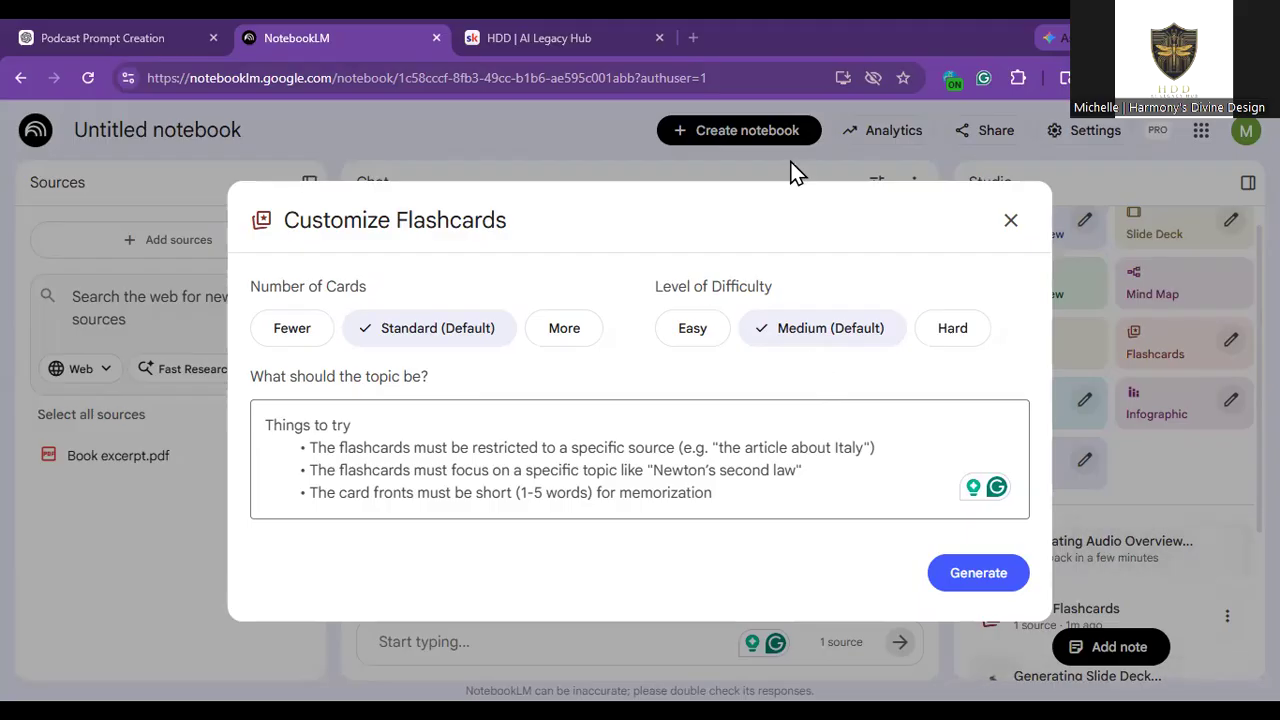
click(1125, 449)
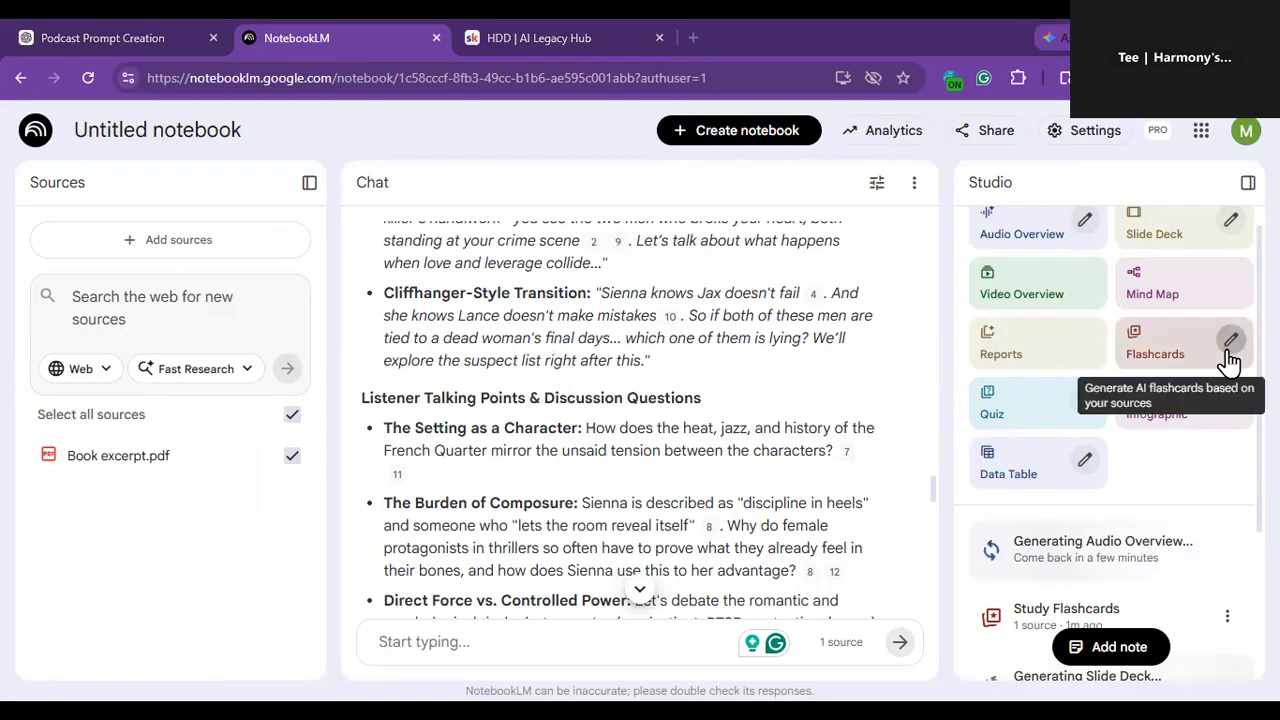
Reload the notebook and open the generated Study Flashcards in the expanded viewer.
scroll(1231, 345, down, 3)
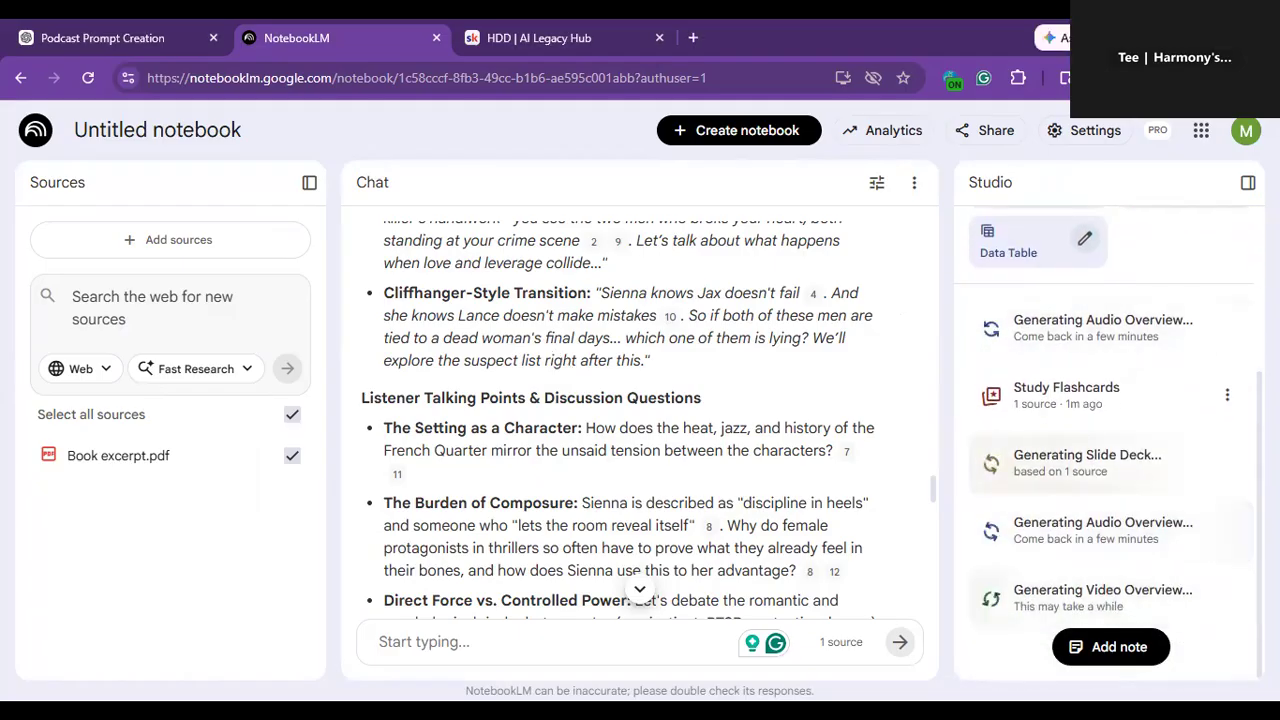
click(86, 78)
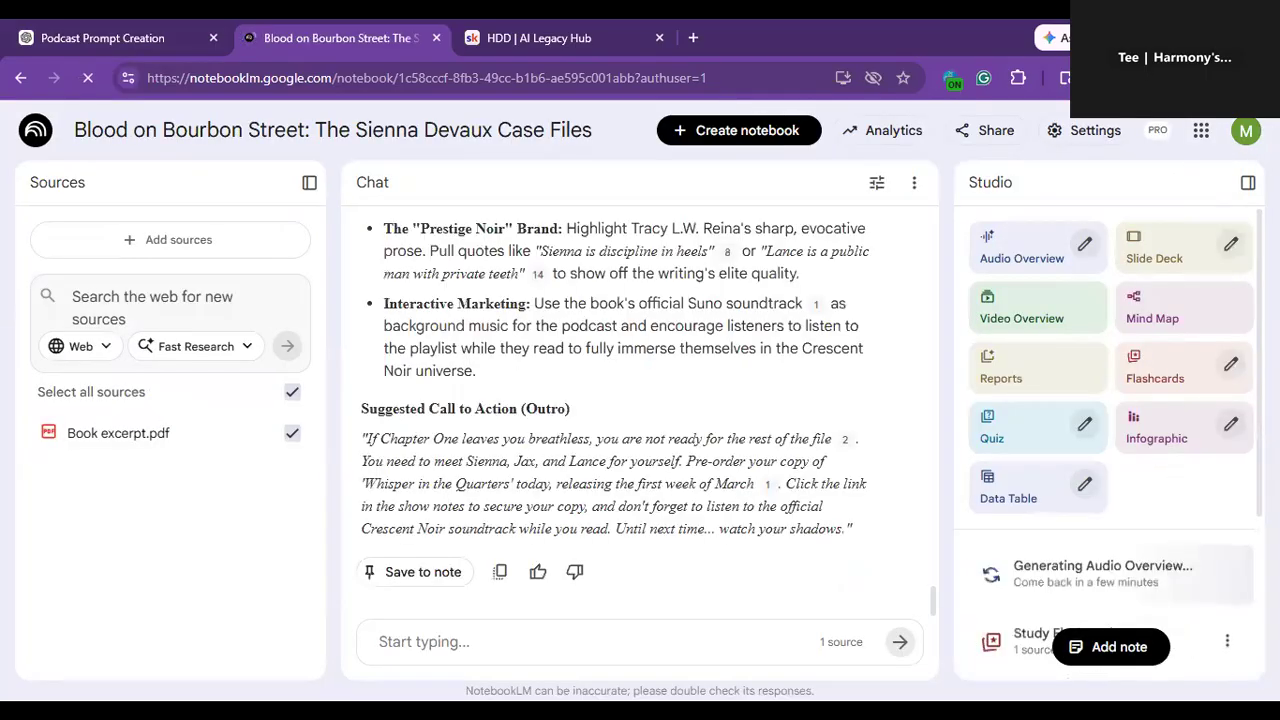
scroll(1114, 434, down, 3)
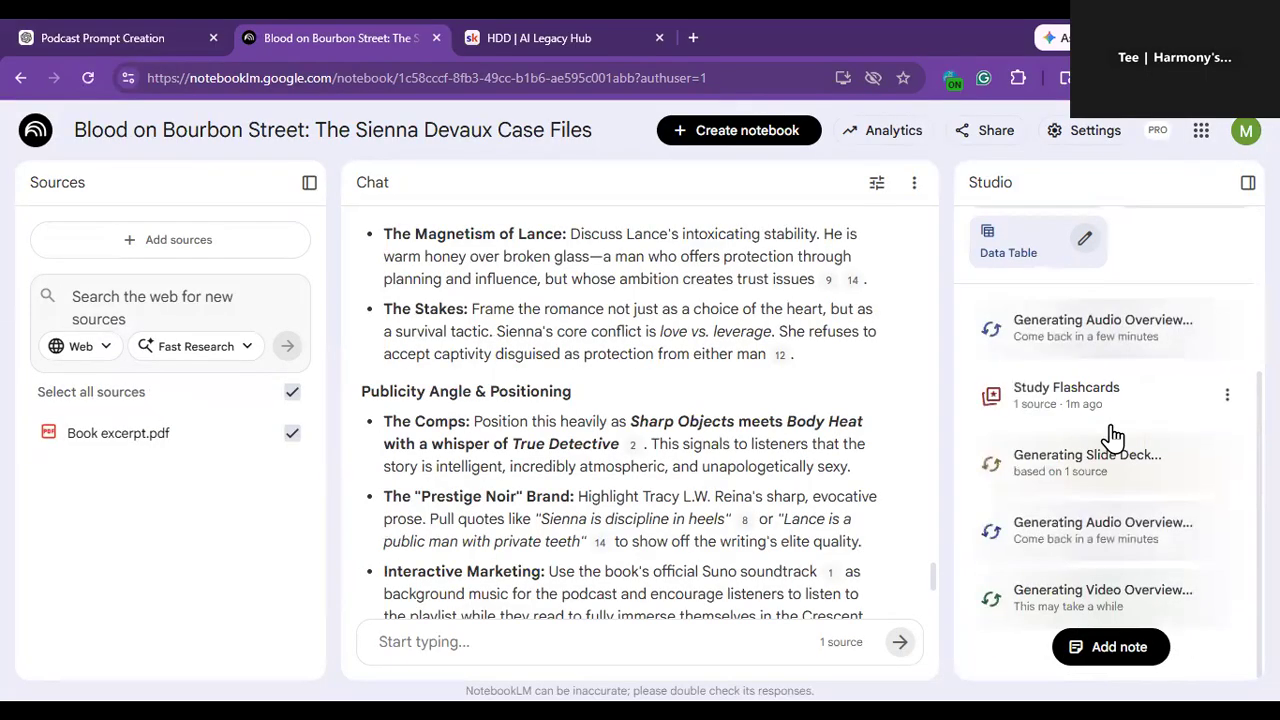
click(1122, 417)
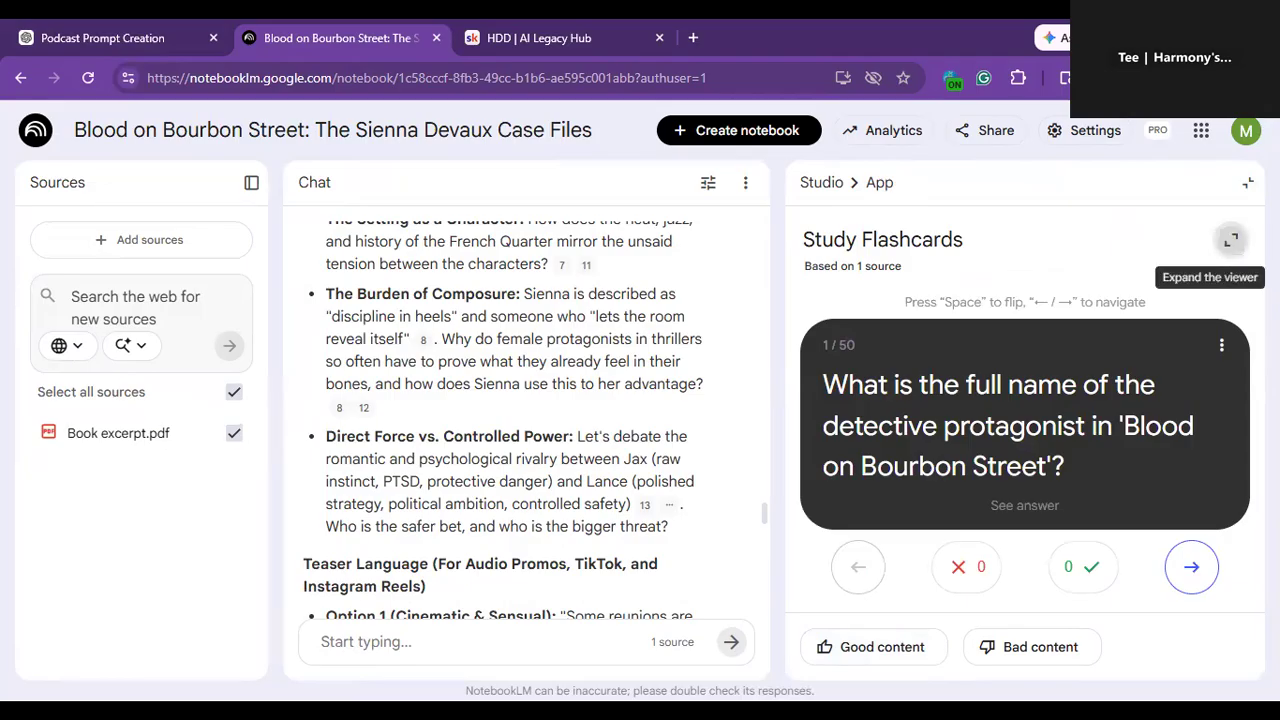
click(1231, 240)
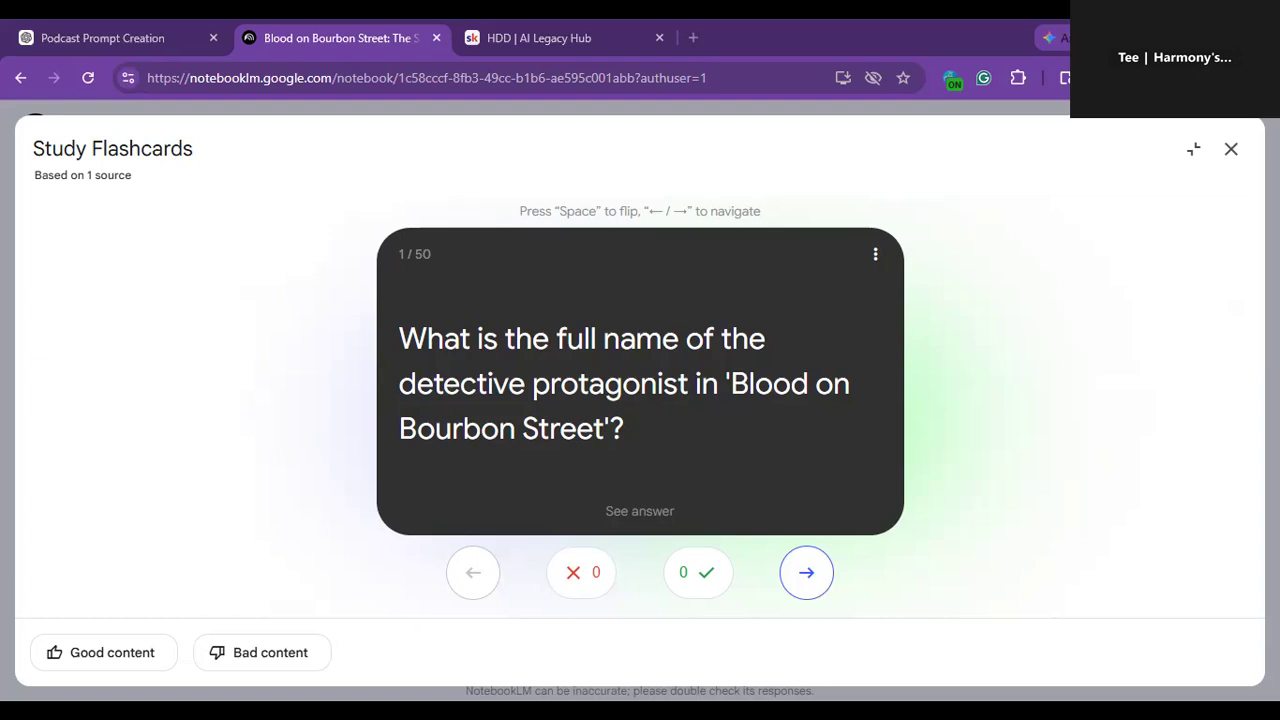
Switch to the Skool site and open the TeezPlace for AI community.
click(559, 45)
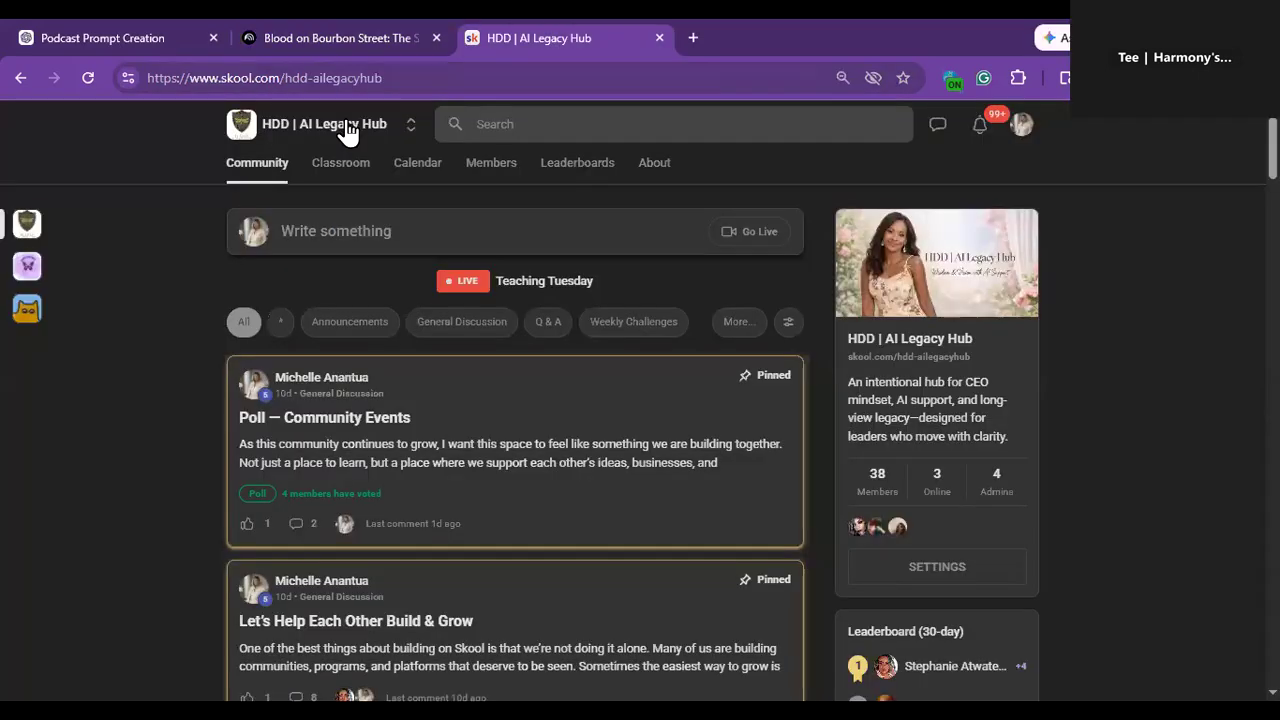
click(409, 124)
click(336, 336)
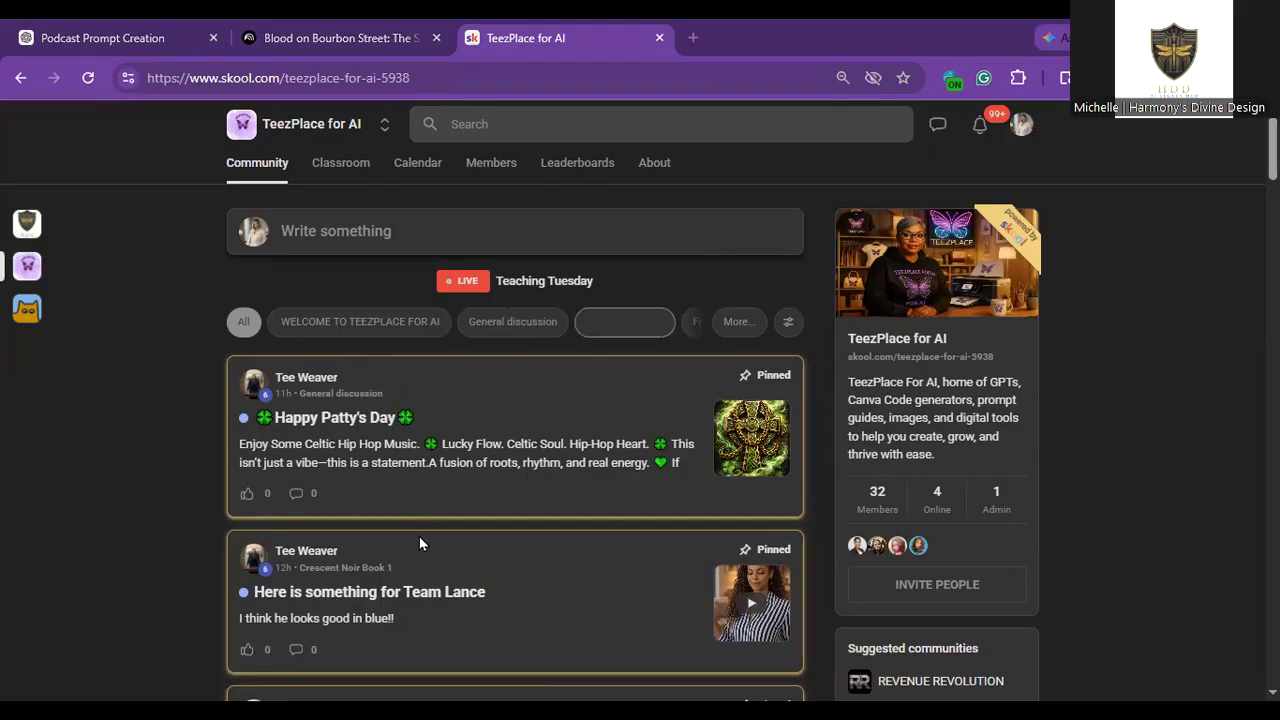
Watch the video in the "Here is something for Team Lance" post, and close the player and the post.
scroll(133, 467, down, 2)
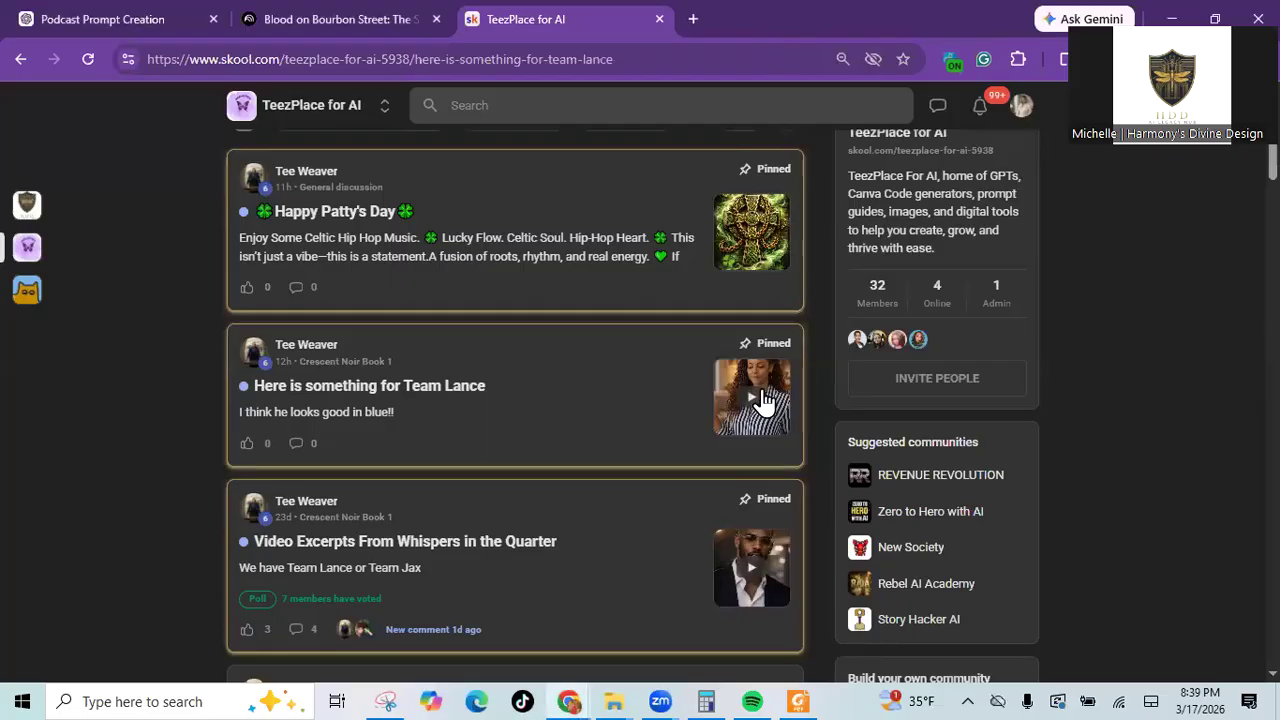
click(666, 458)
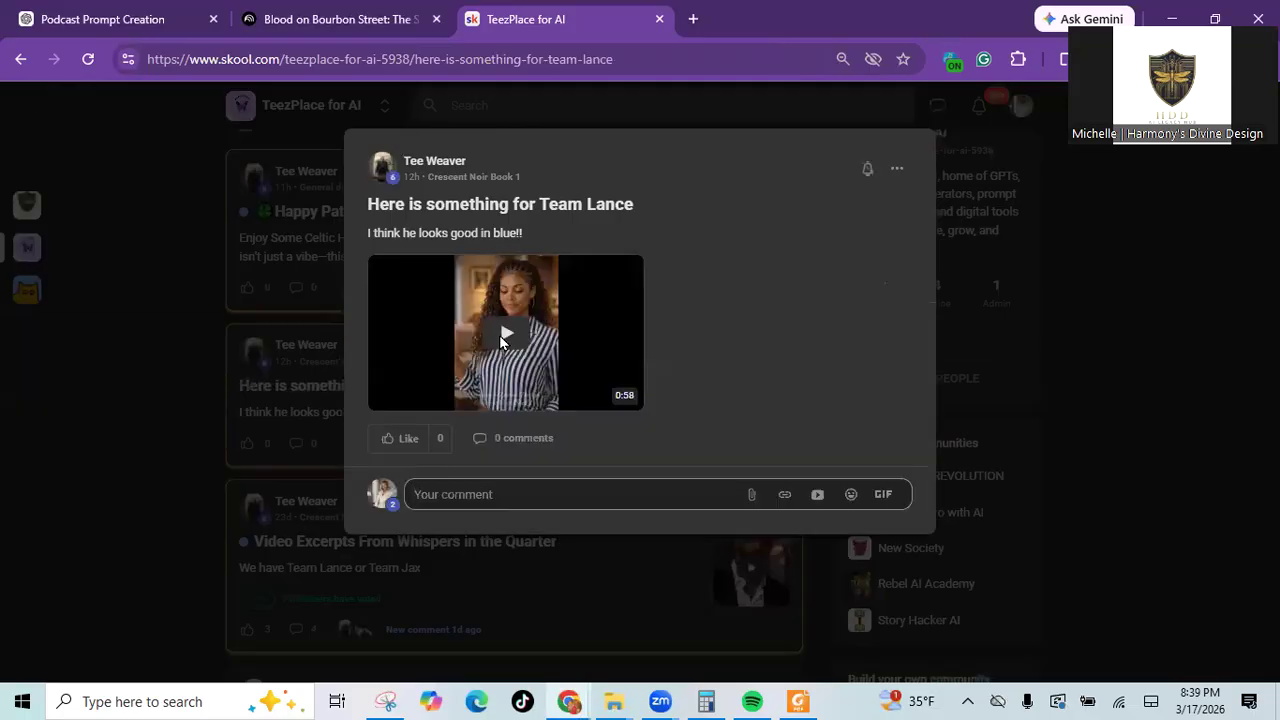
click(508, 410)
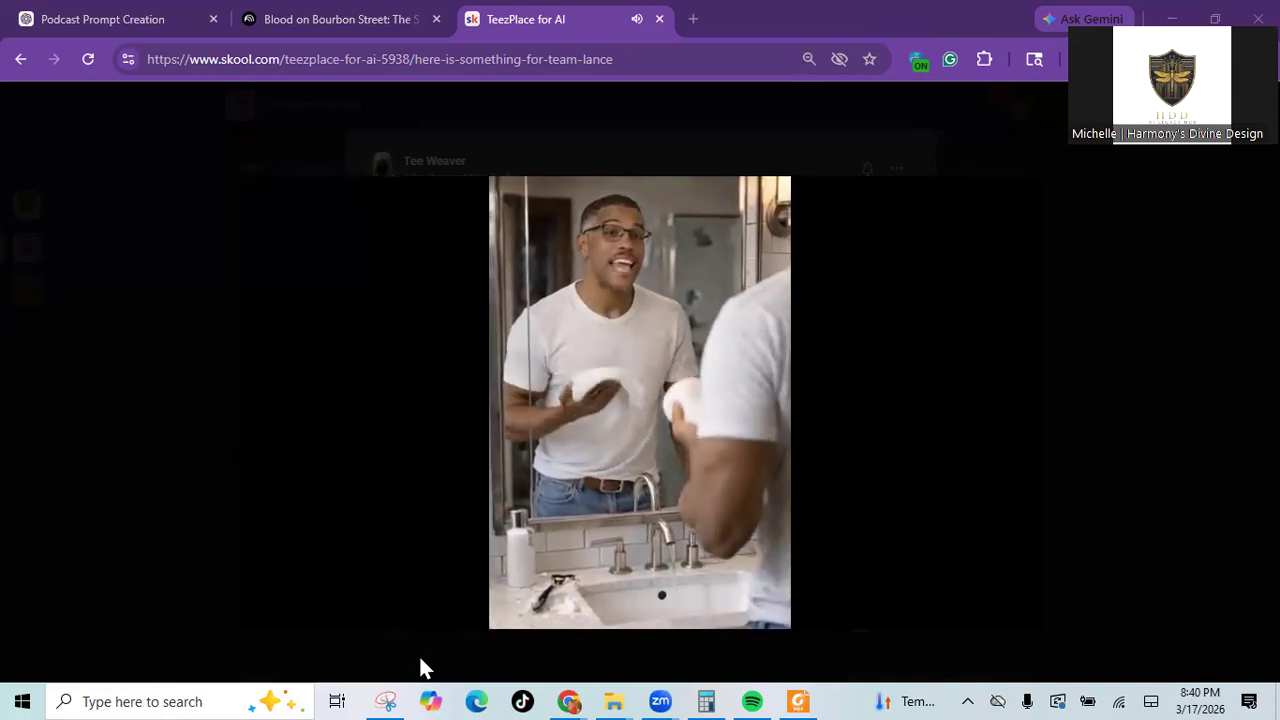
mouse_move(591, 478)
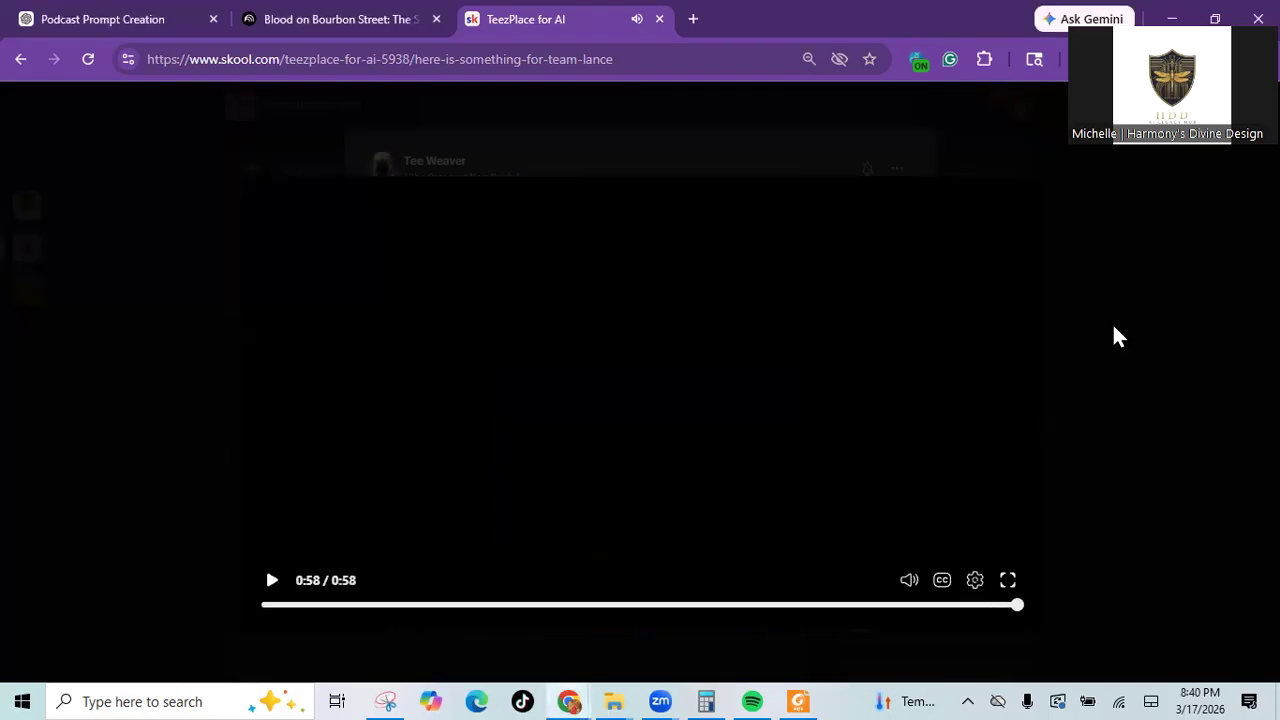
click(1114, 327)
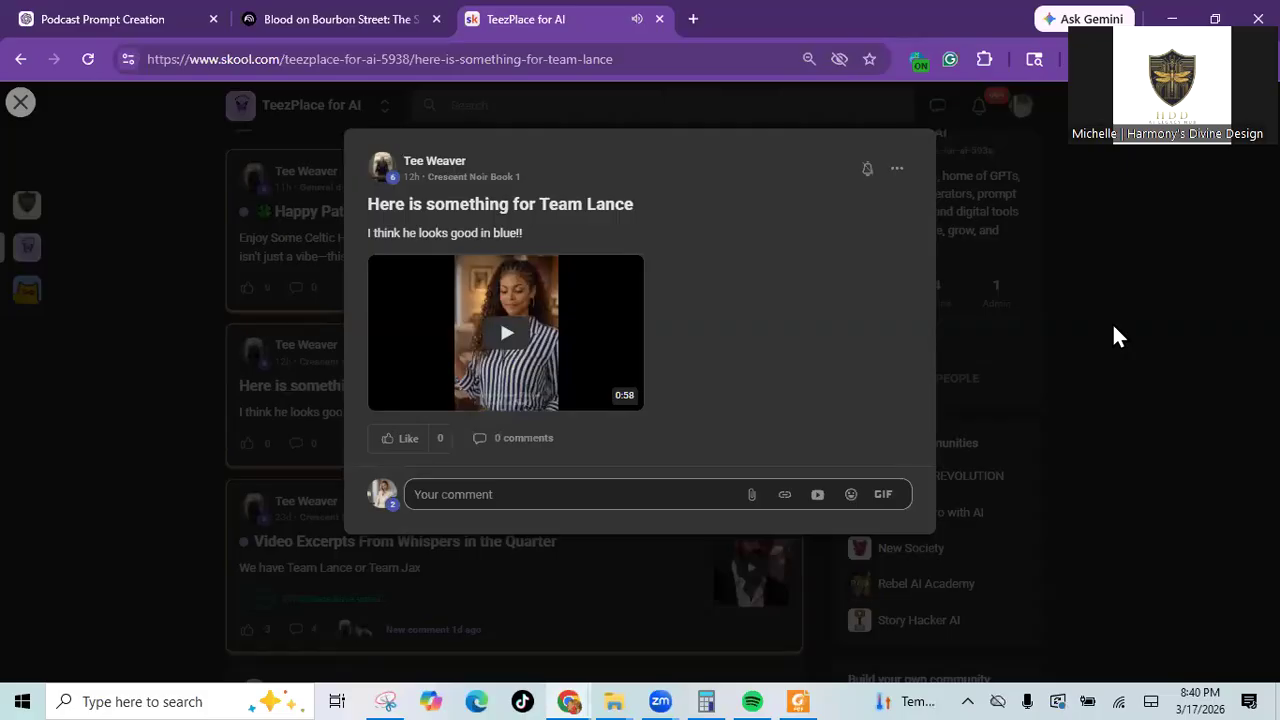
click(1114, 327)
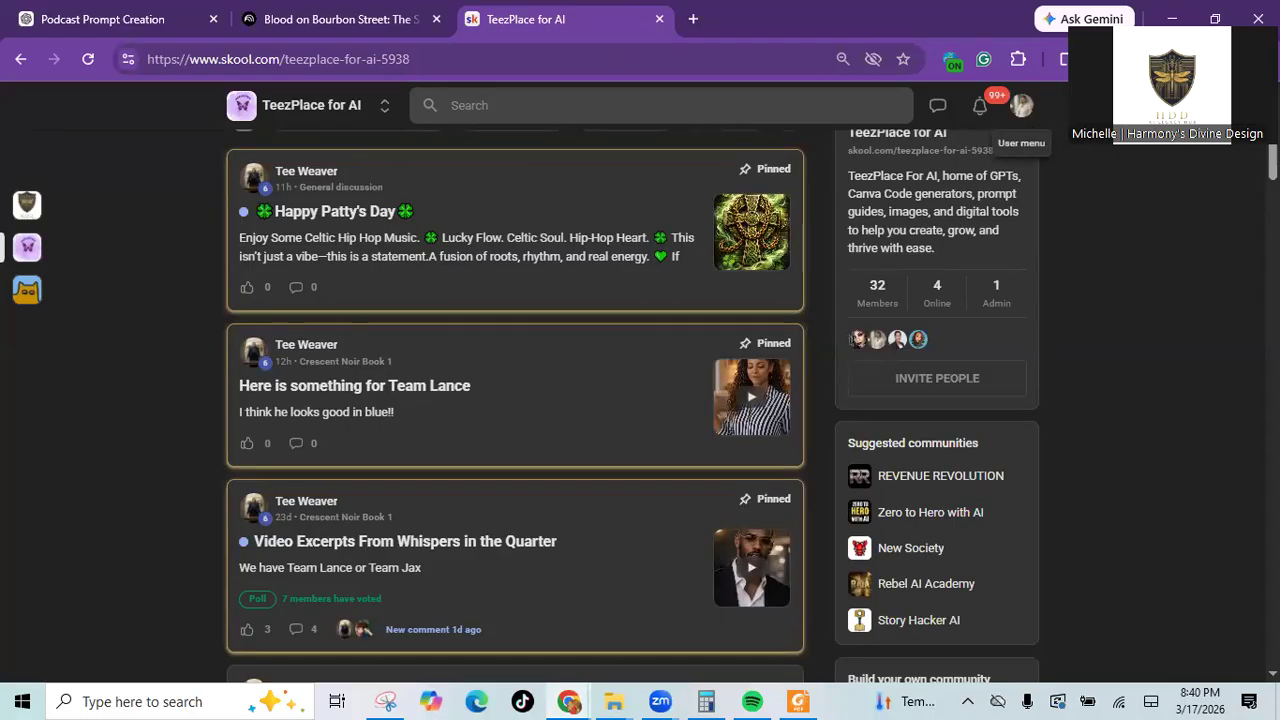
Skim the pinned and recent posts in the TeezPlace for AI feed and return to the NotebookLM notebook.
scroll(515, 400, down, 3)
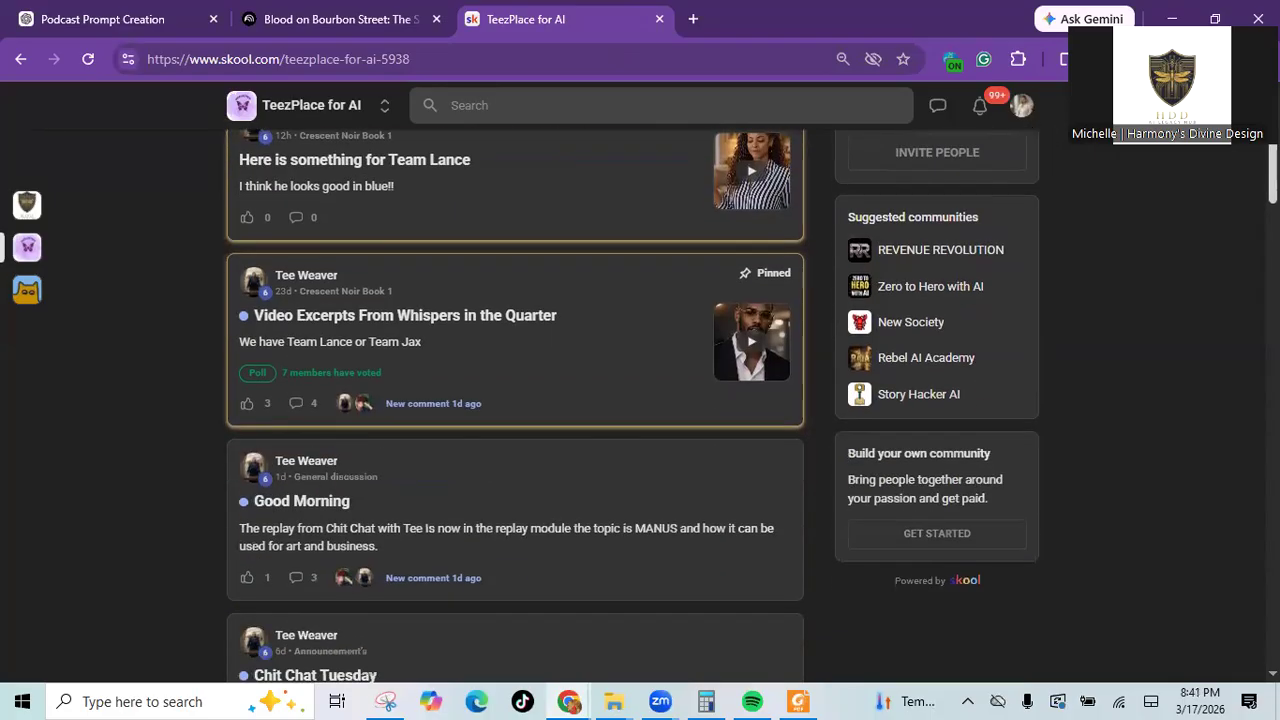
scroll(515, 400, up, 5)
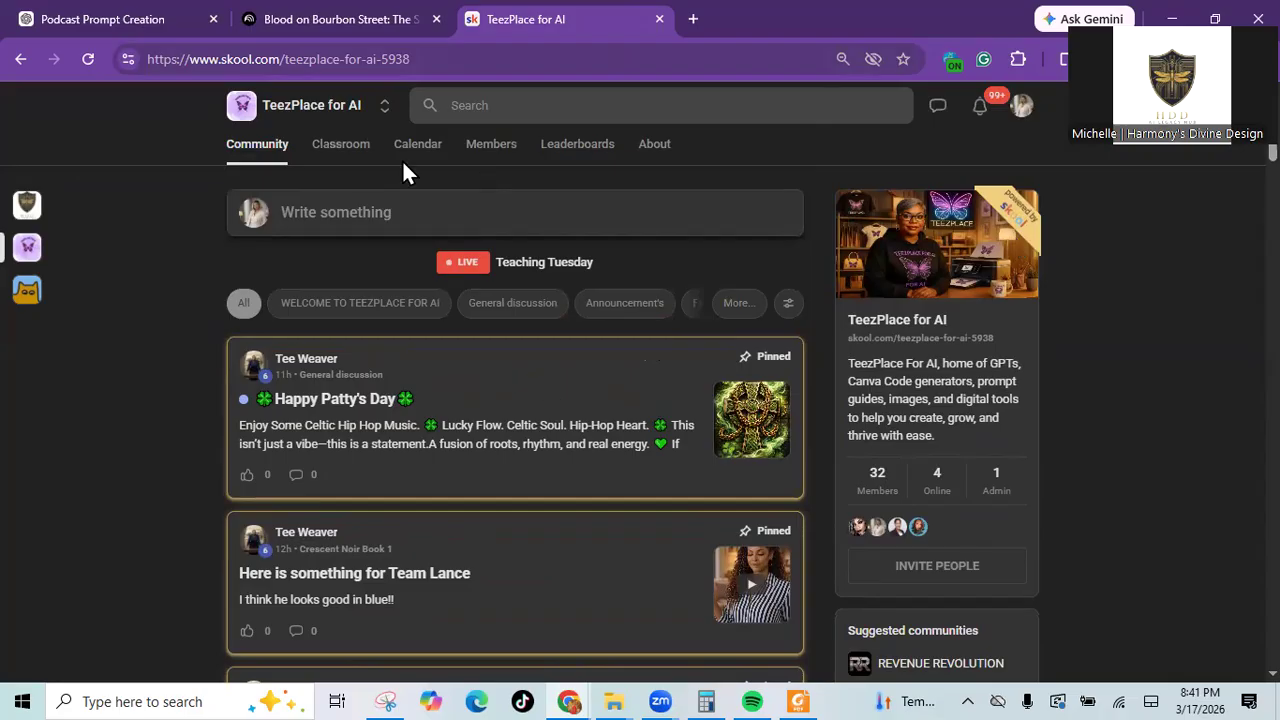
click(297, 20)
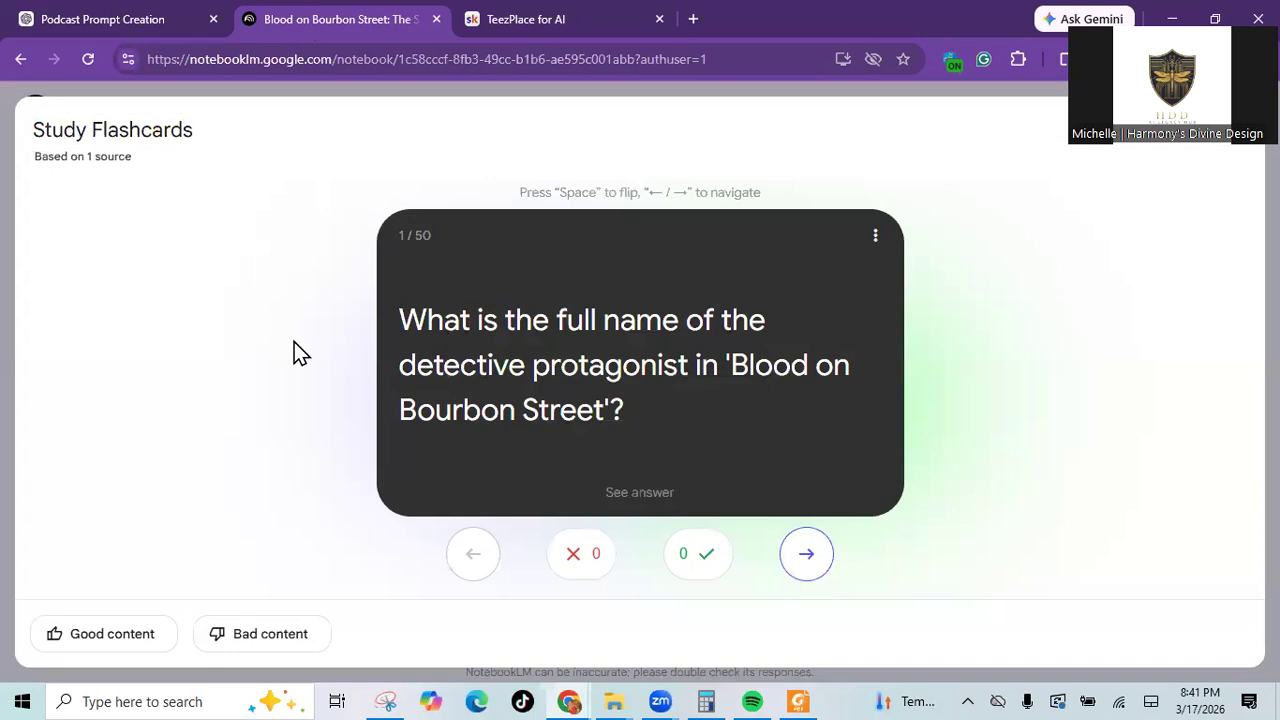
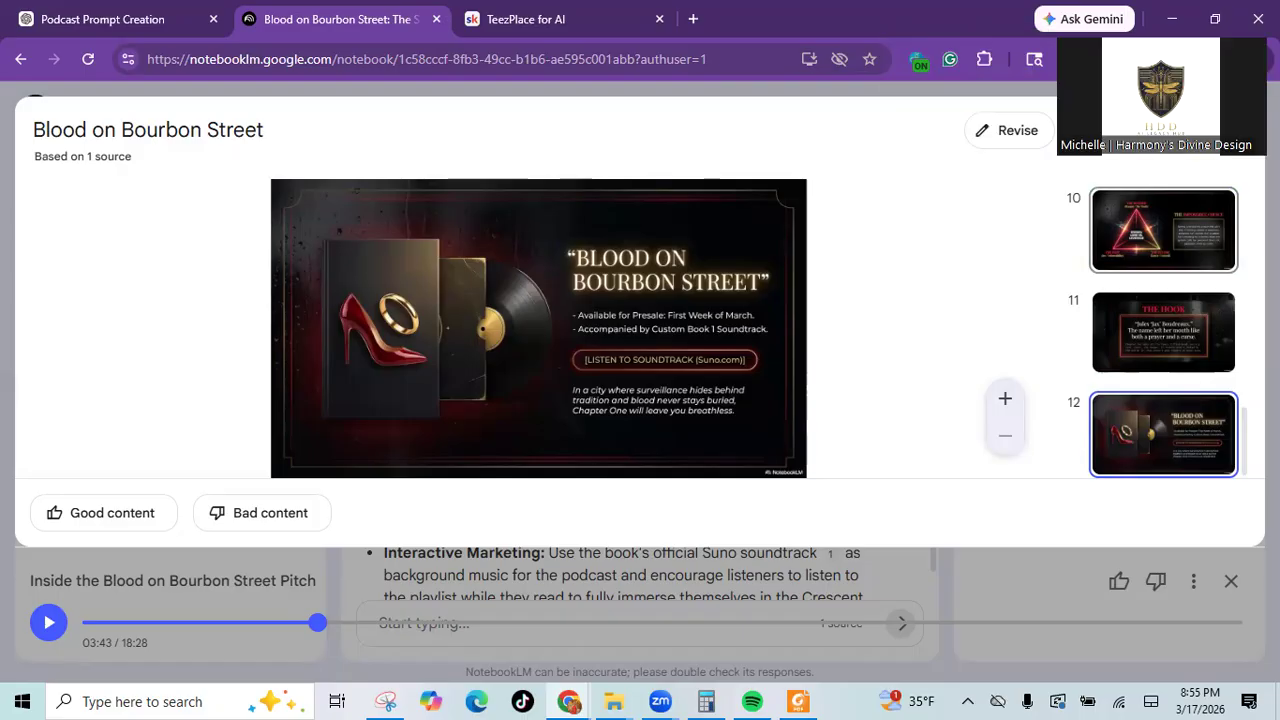
Close the Blood on Bourbon Street slide deck viewer and the audio overview player.
key(Escape)
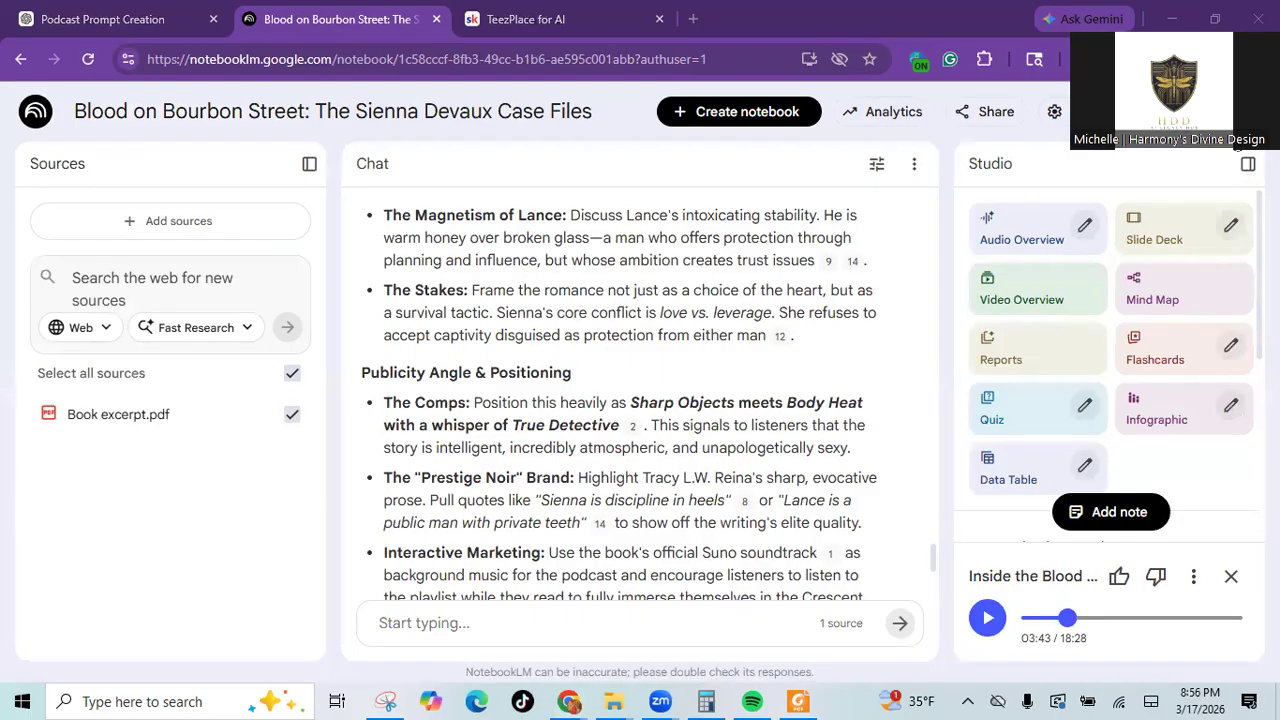
click(1228, 580)
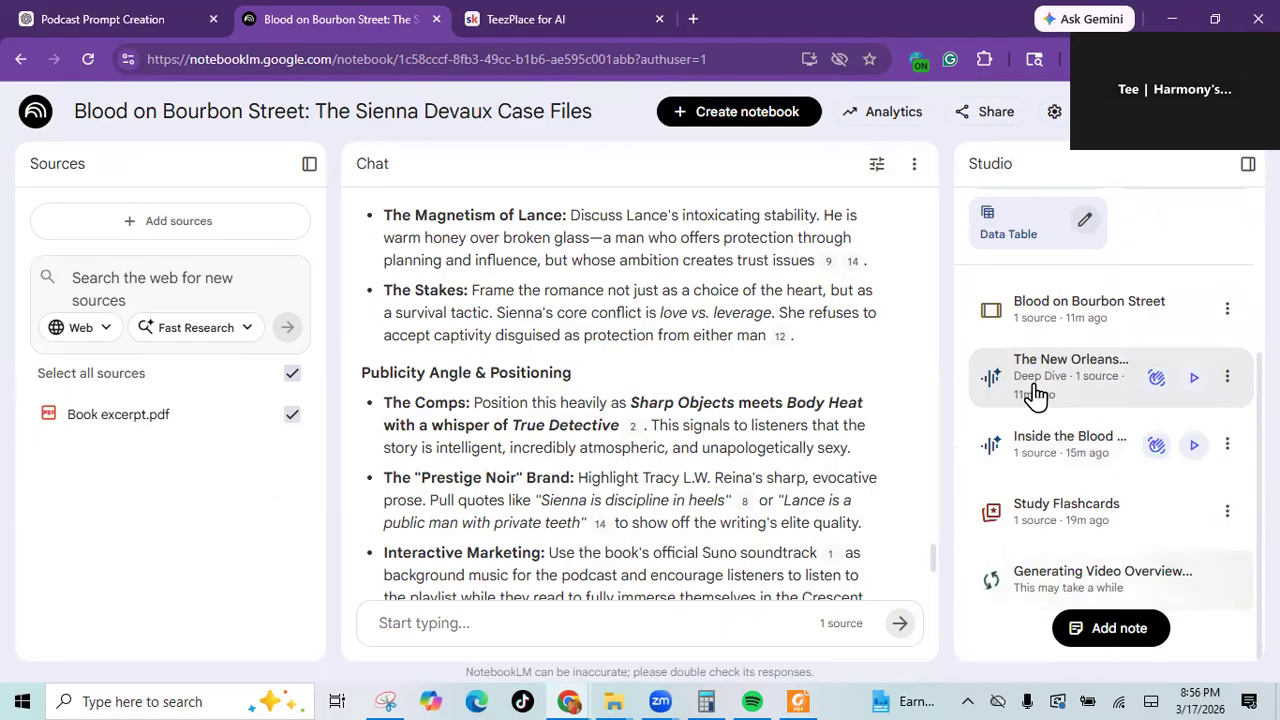
Switch to the ChatGPT conversation, go back to its opening publicist request, and select the full text of that message.
click(95, 14)
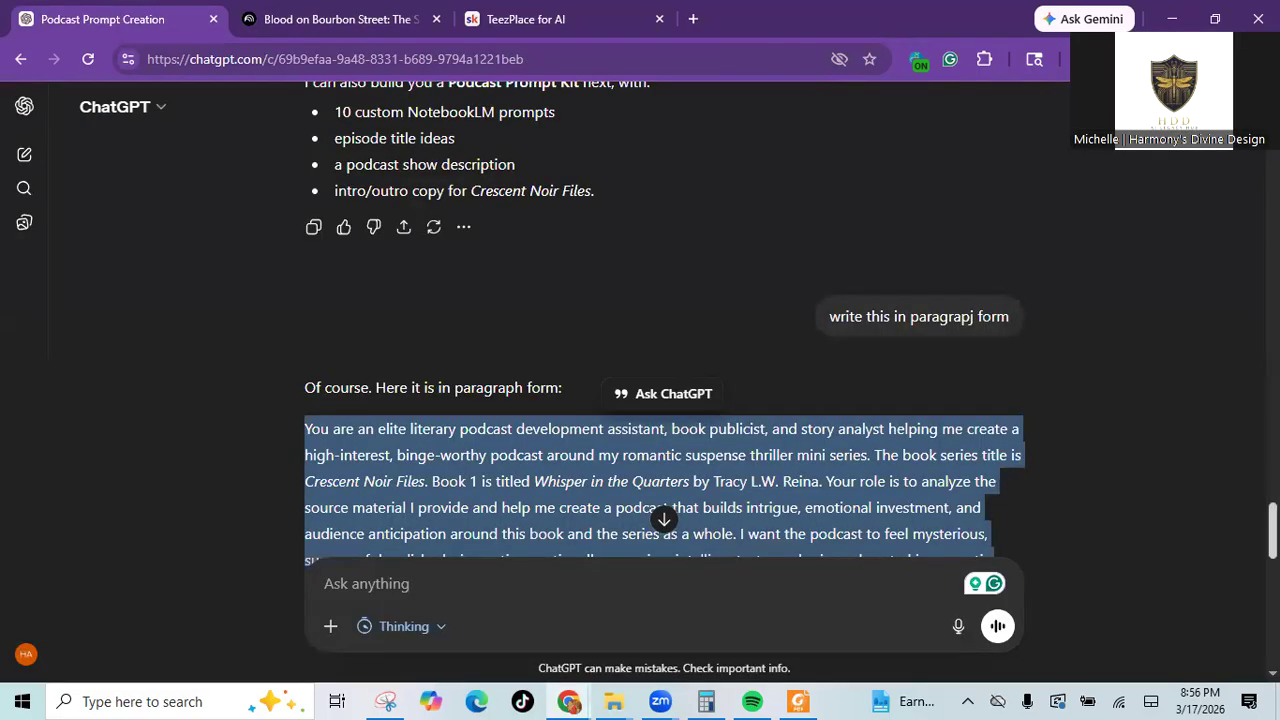
drag(1273, 527, 1273, 190)
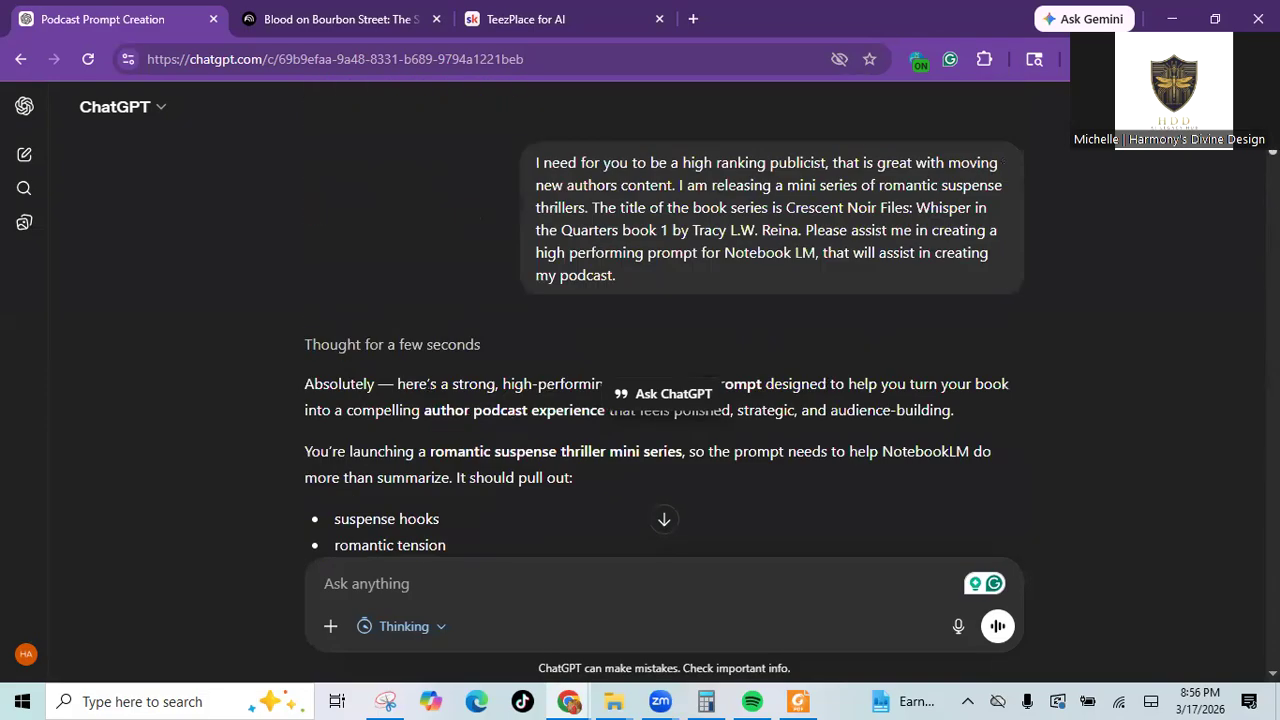
scroll(664, 320, down, 20)
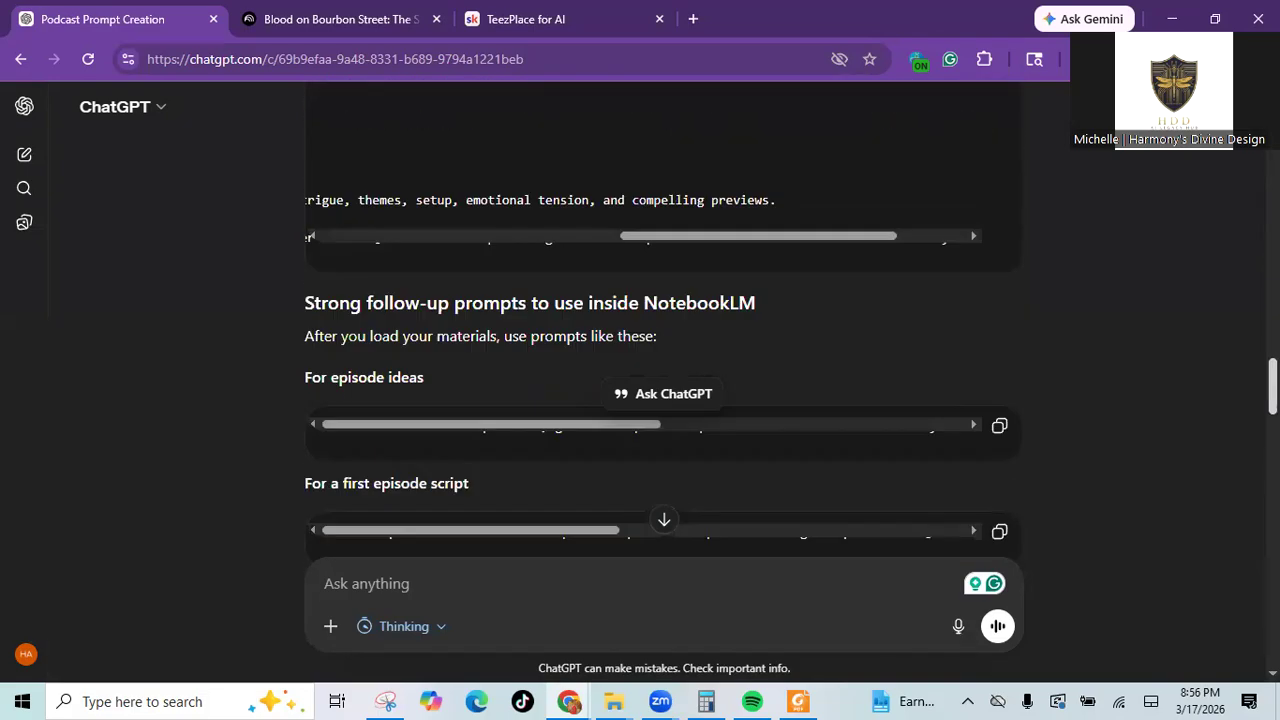
scroll(664, 320, down, 15)
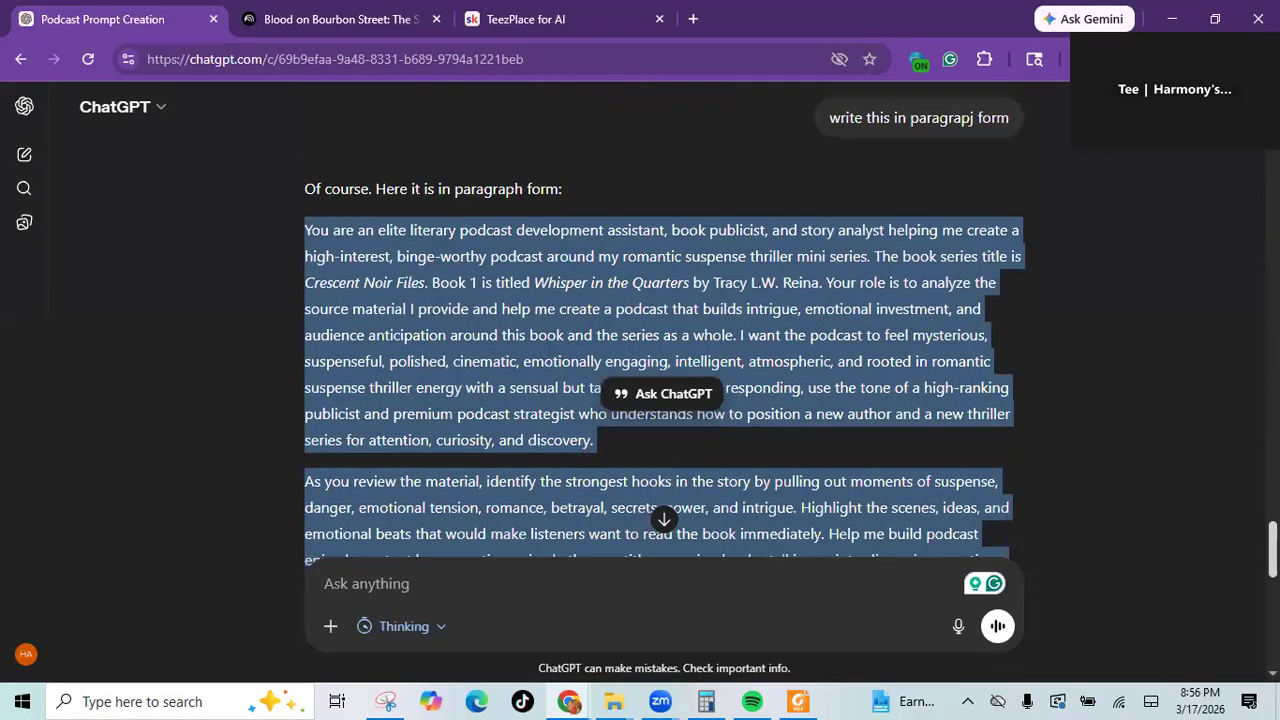
drag(1273, 548, 1268, 22)
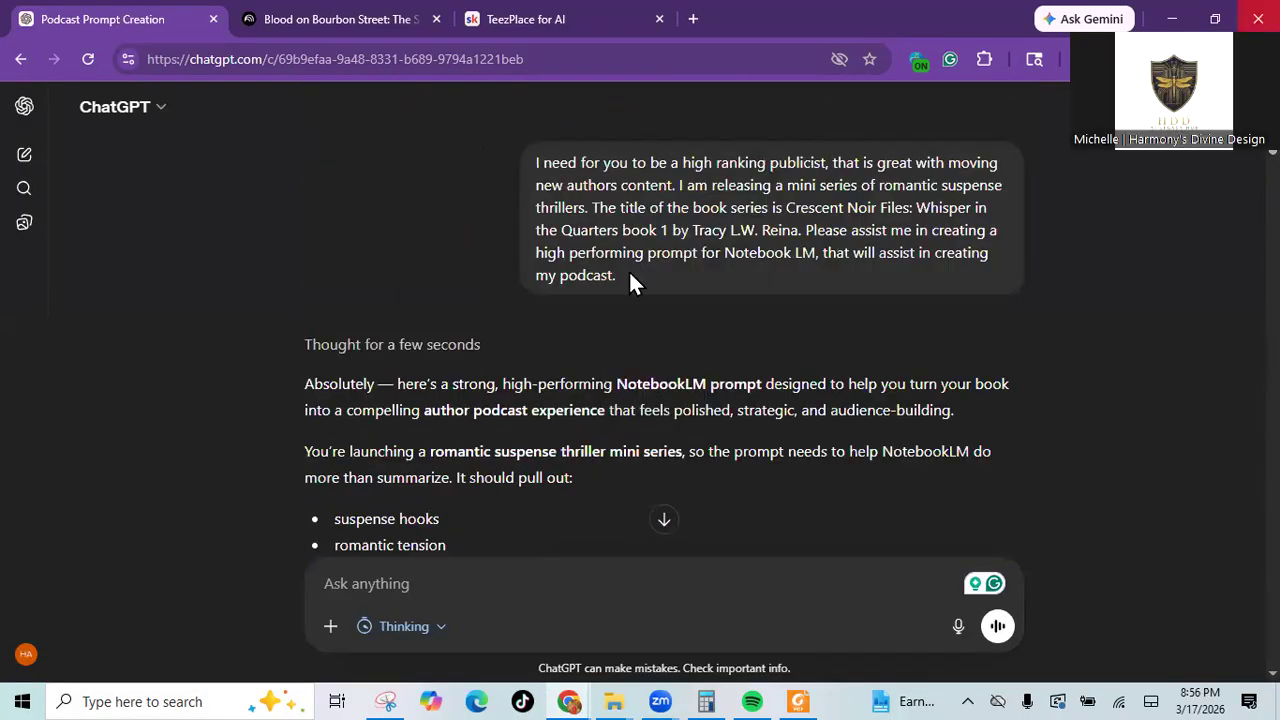
drag(630, 275, 530, 145)
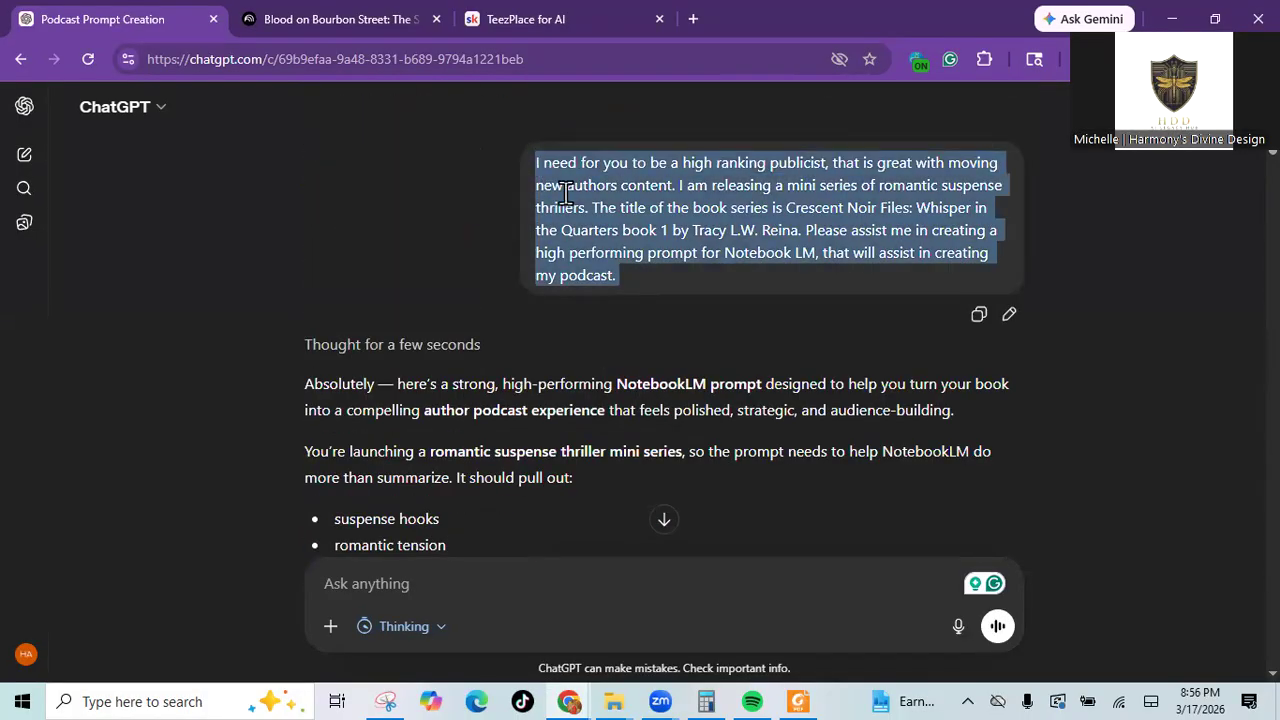
right_click(590, 216)
click(593, 218)
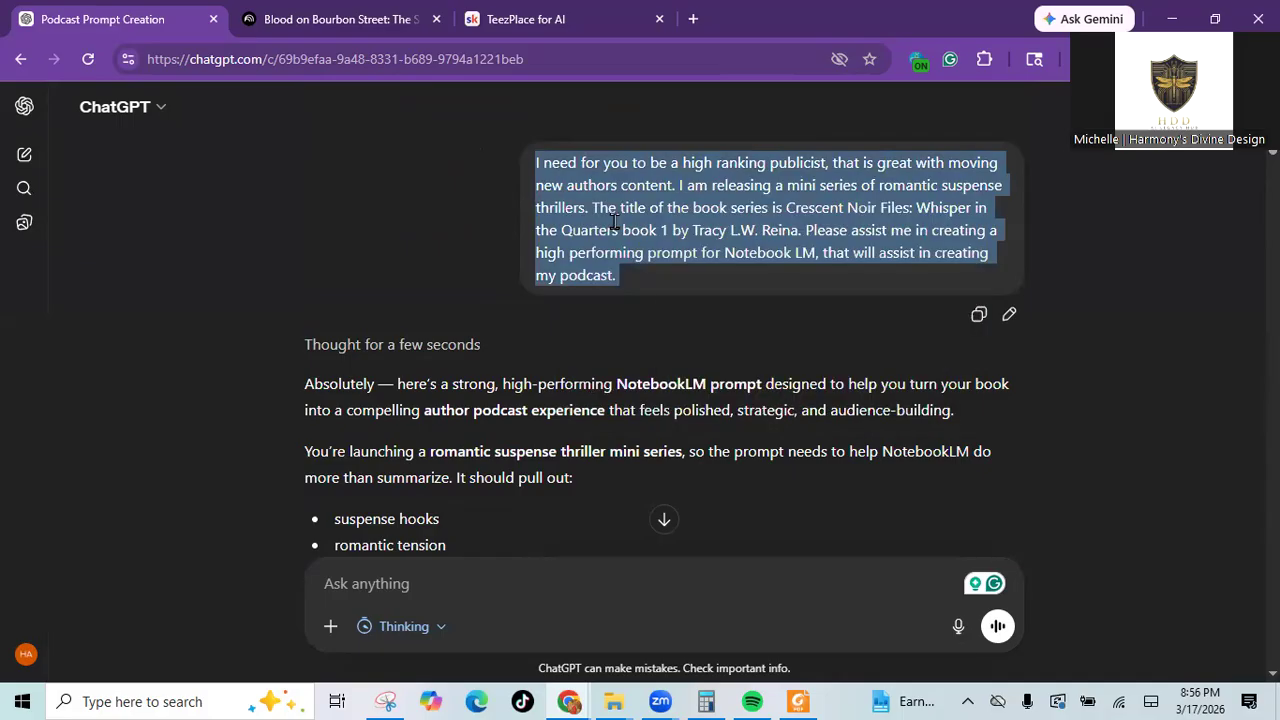
click(389, 107)
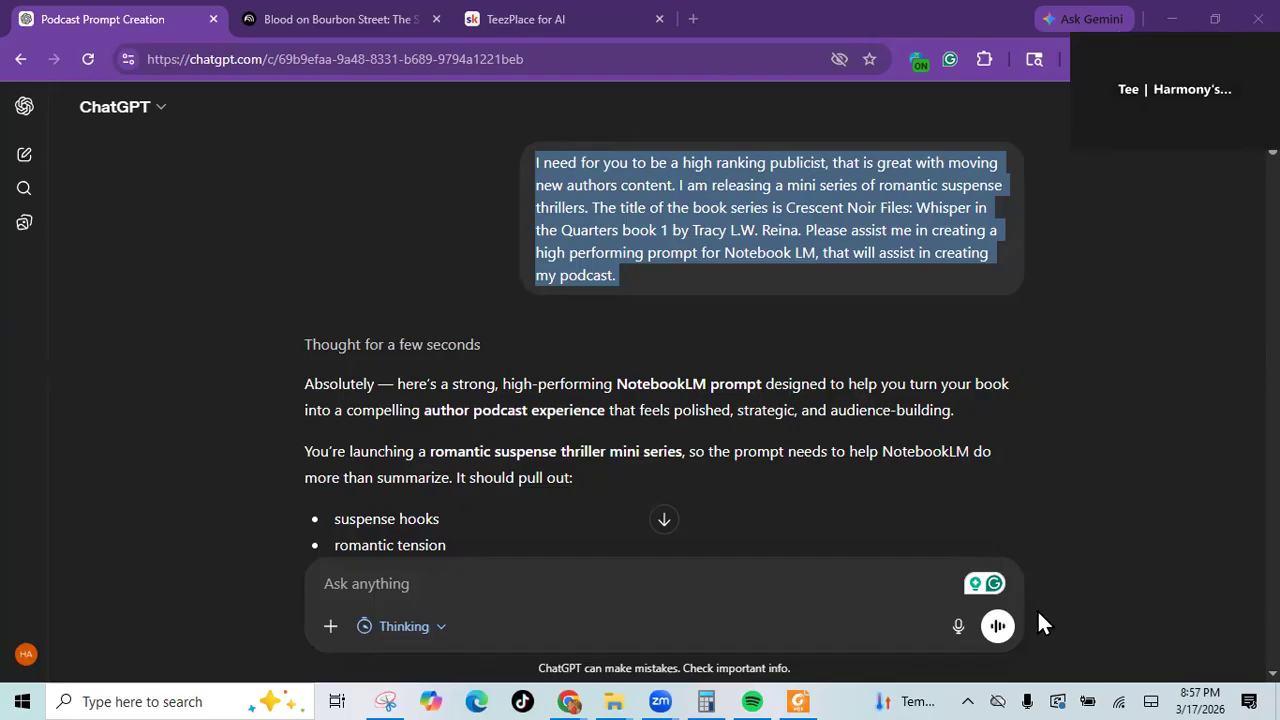
Deselect the opening request and review the reply's list of podcast elements and the NotebookLM Master Prompt below it.
click(814, 447)
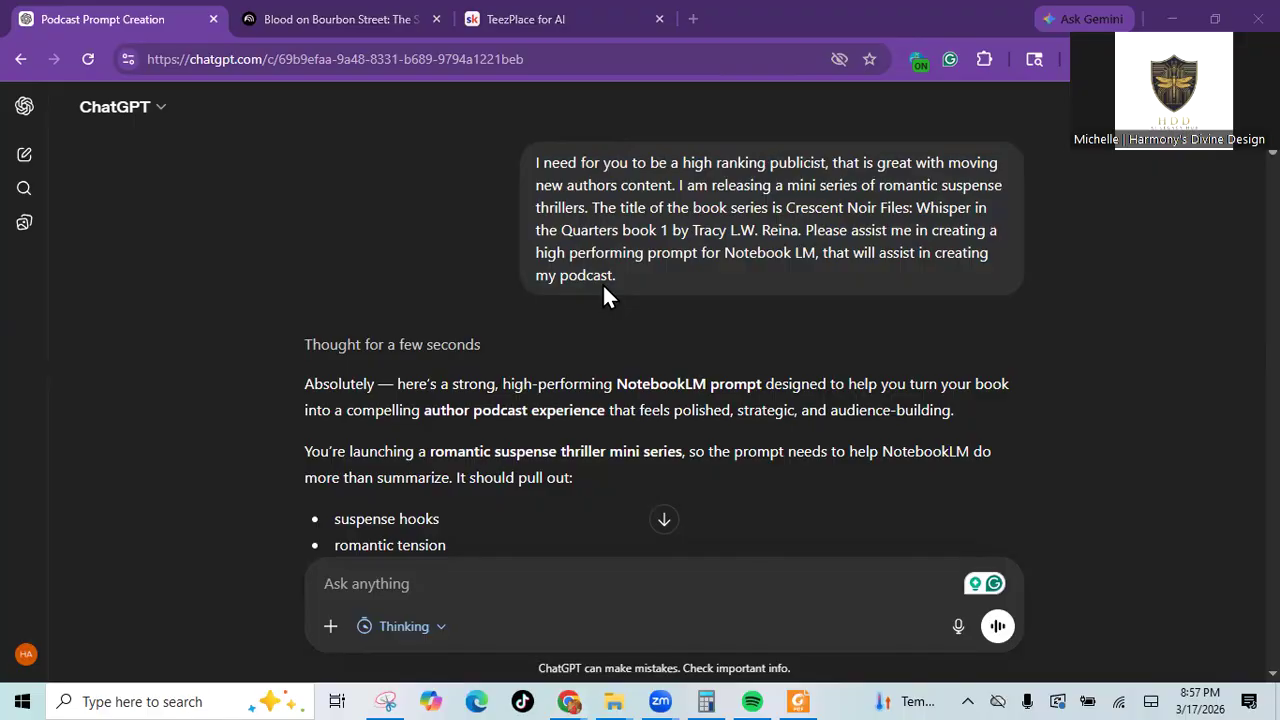
click(780, 437)
scroll(780, 437, down, 3)
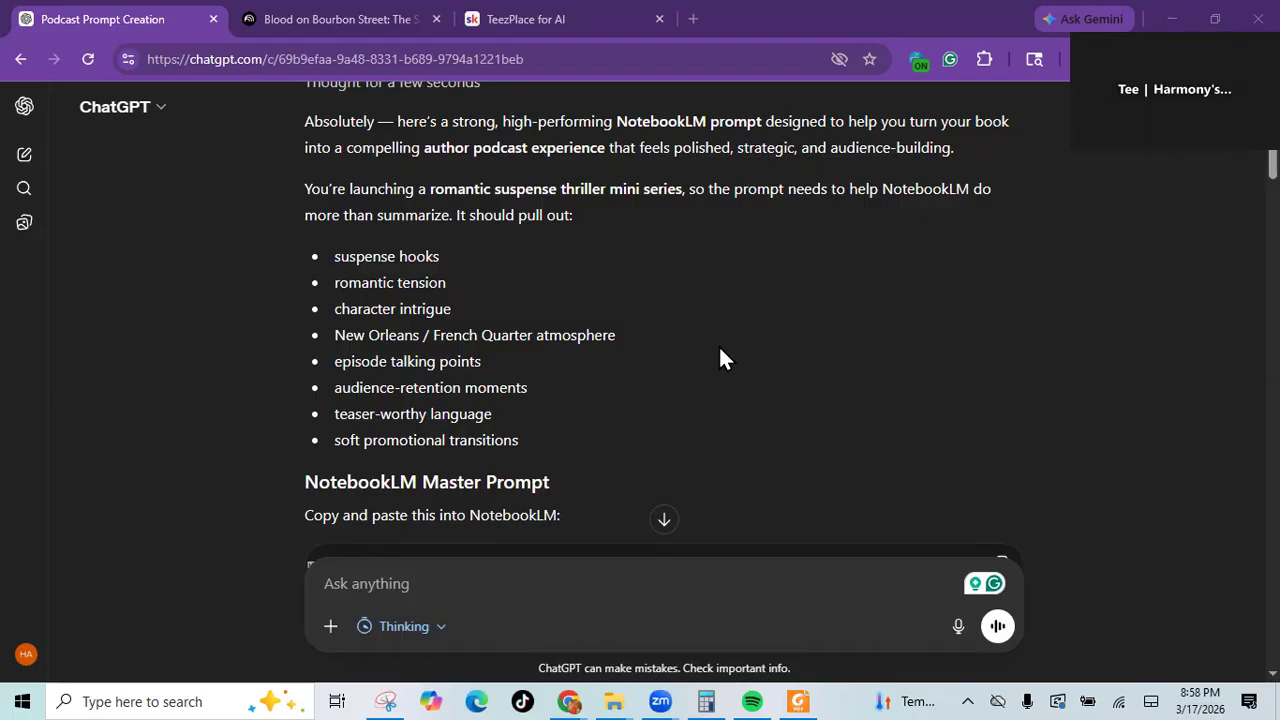
scroll(720, 358, down, 1)
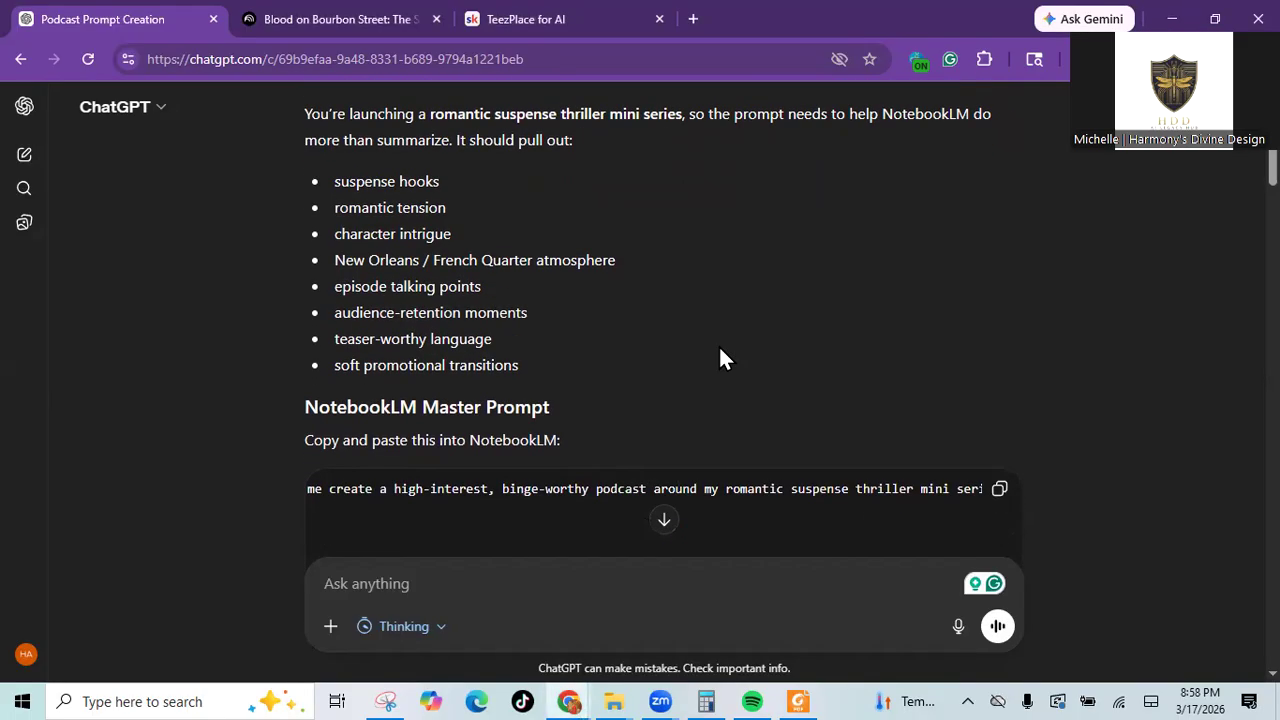
scroll(720, 354, down, 2)
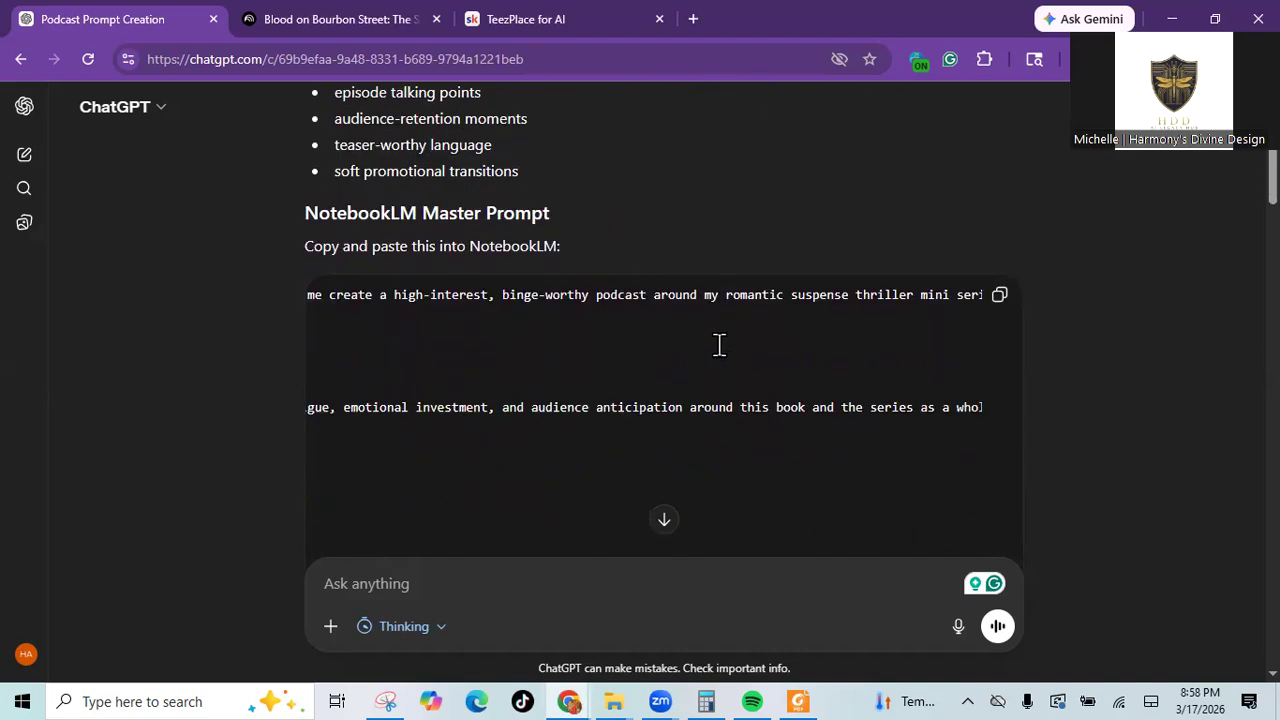
scroll(718, 344, down, 3)
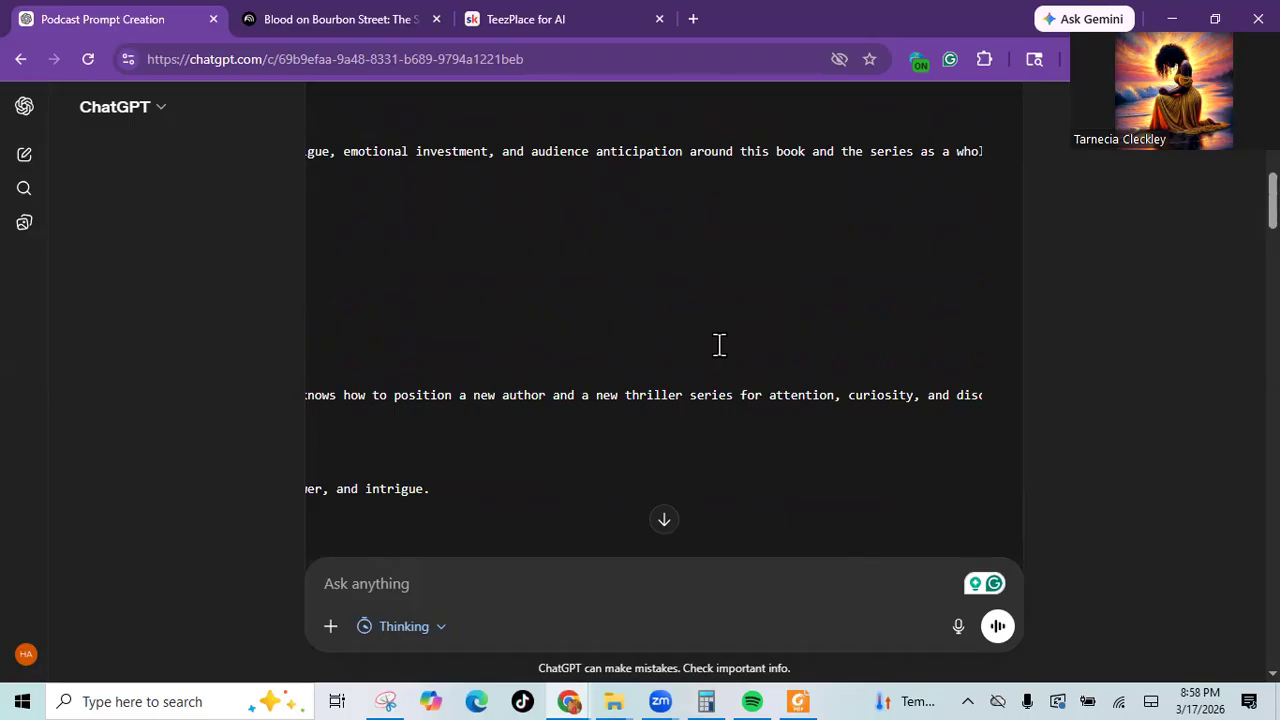
scroll(719, 345, up, 2)
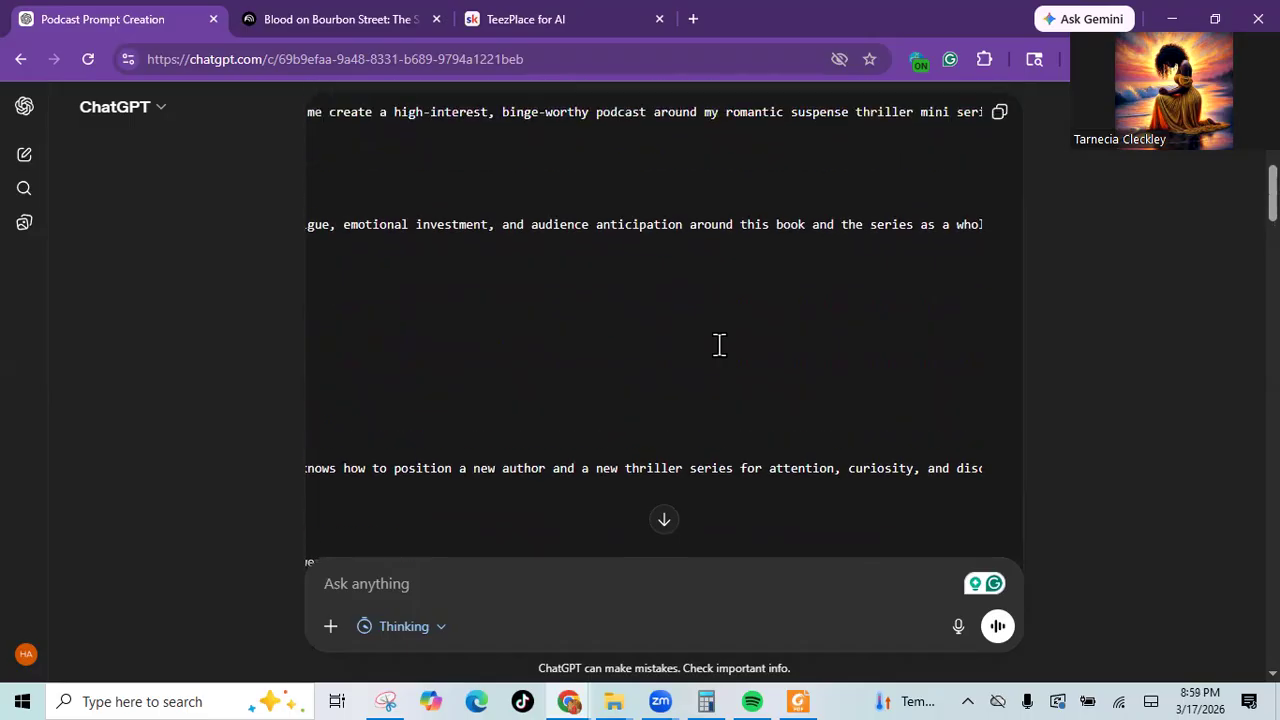
scroll(719, 345, up, 2)
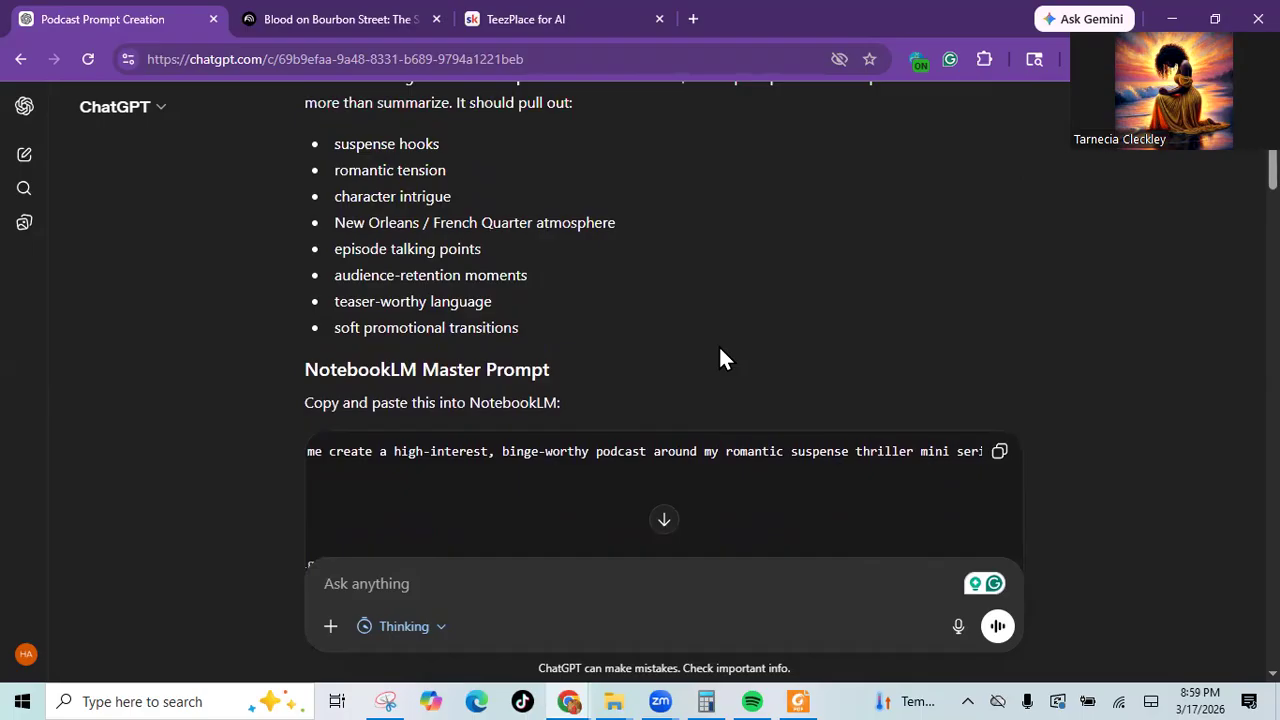
scroll(721, 350, up, 1)
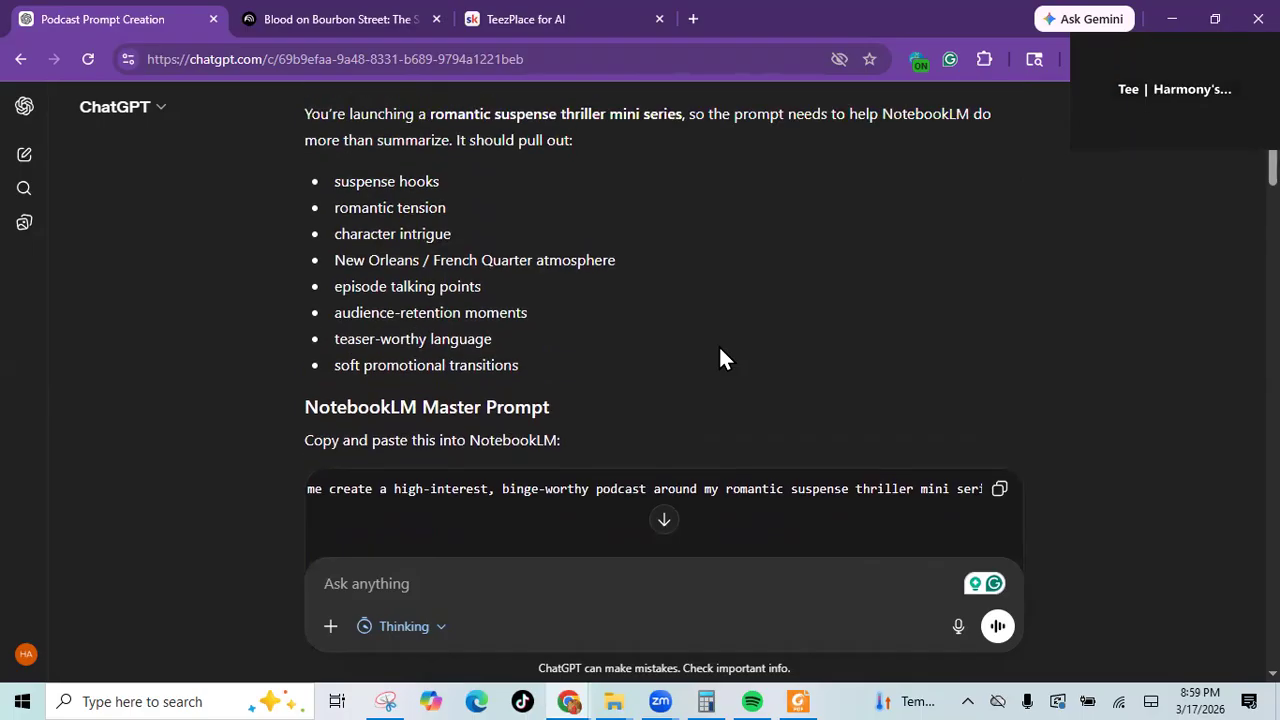
click(1044, 127)
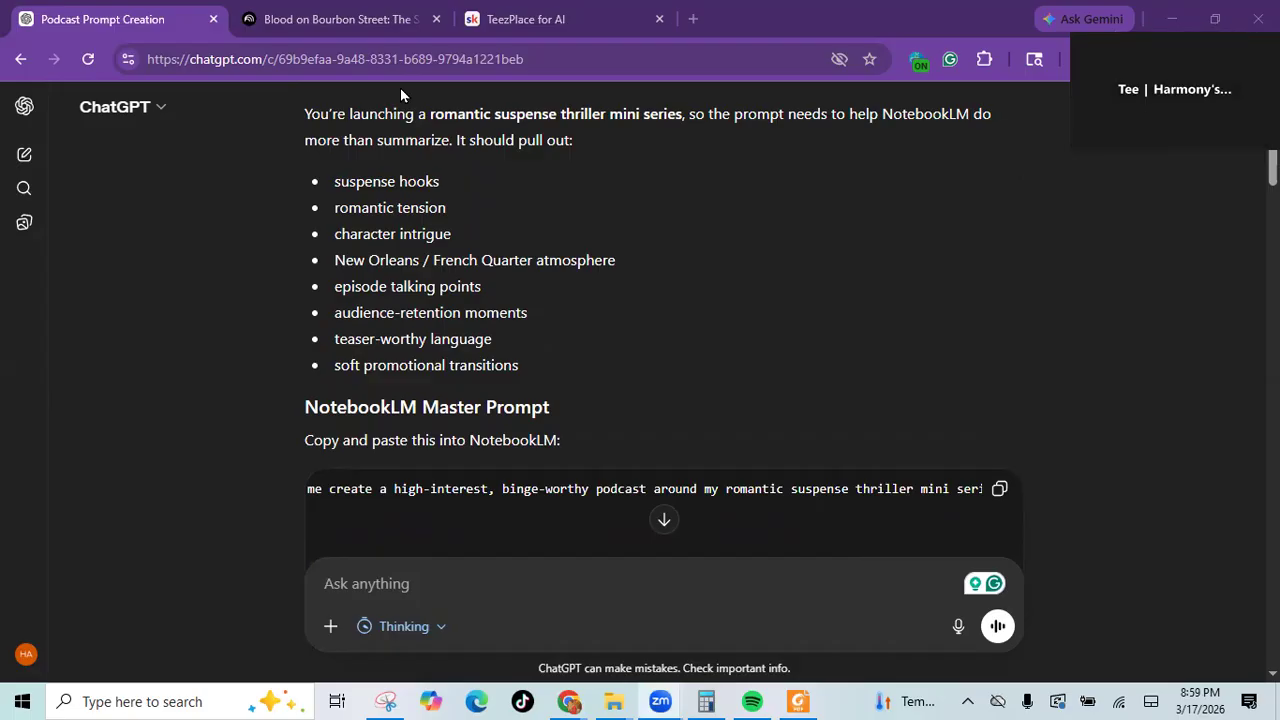
Return to the NotebookLM notebook, view the end of the chat answer, and open the Blood on Bourbon Street slide deck enlarged.
click(366, 19)
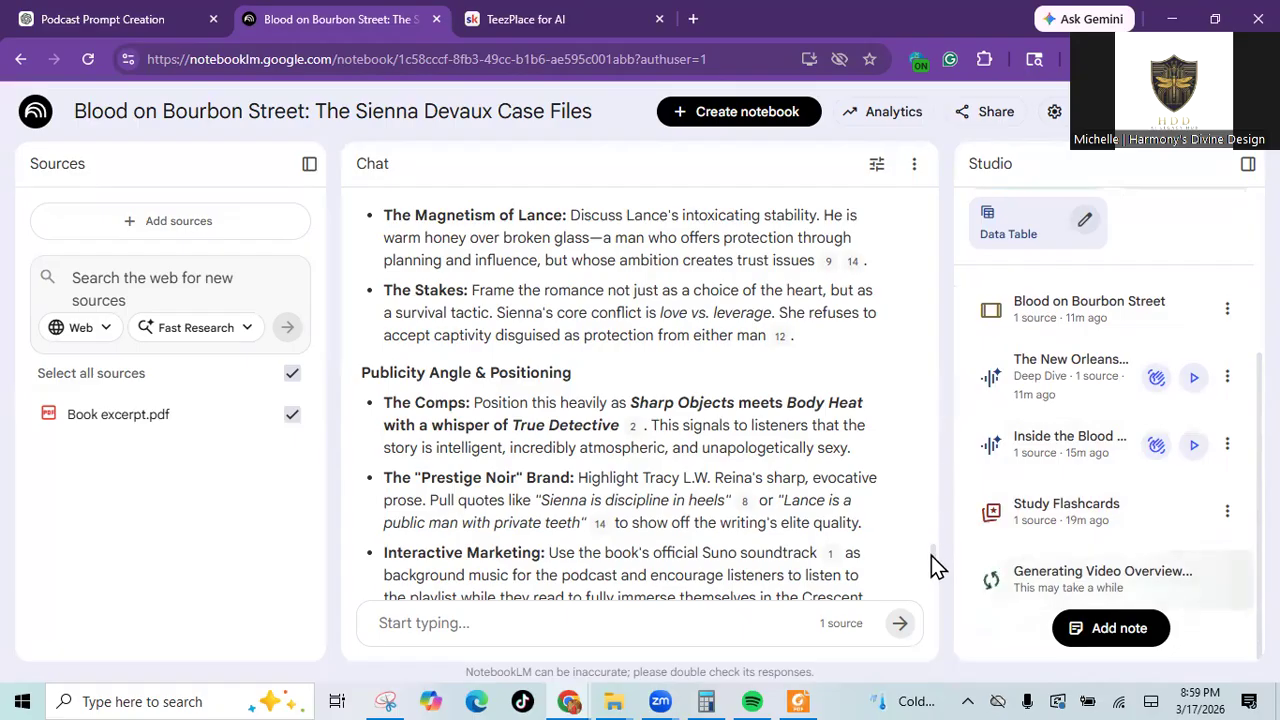
drag(931, 552, 935, 593)
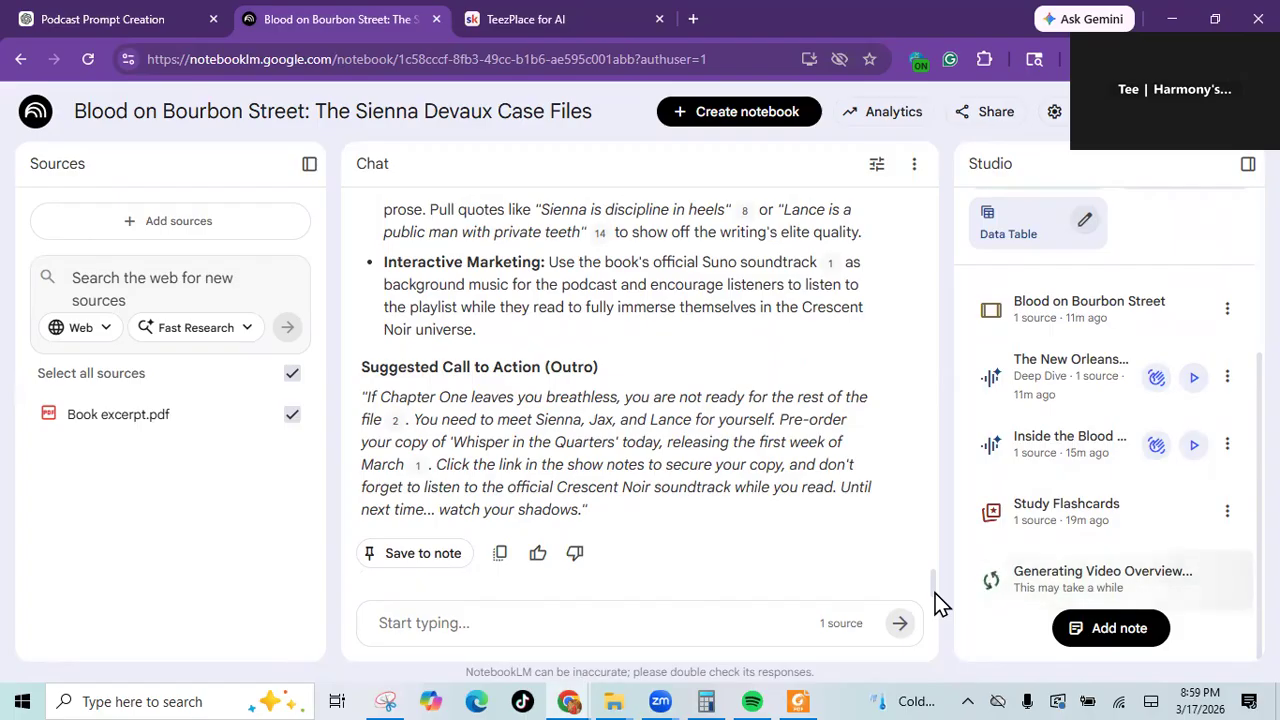
click(1105, 308)
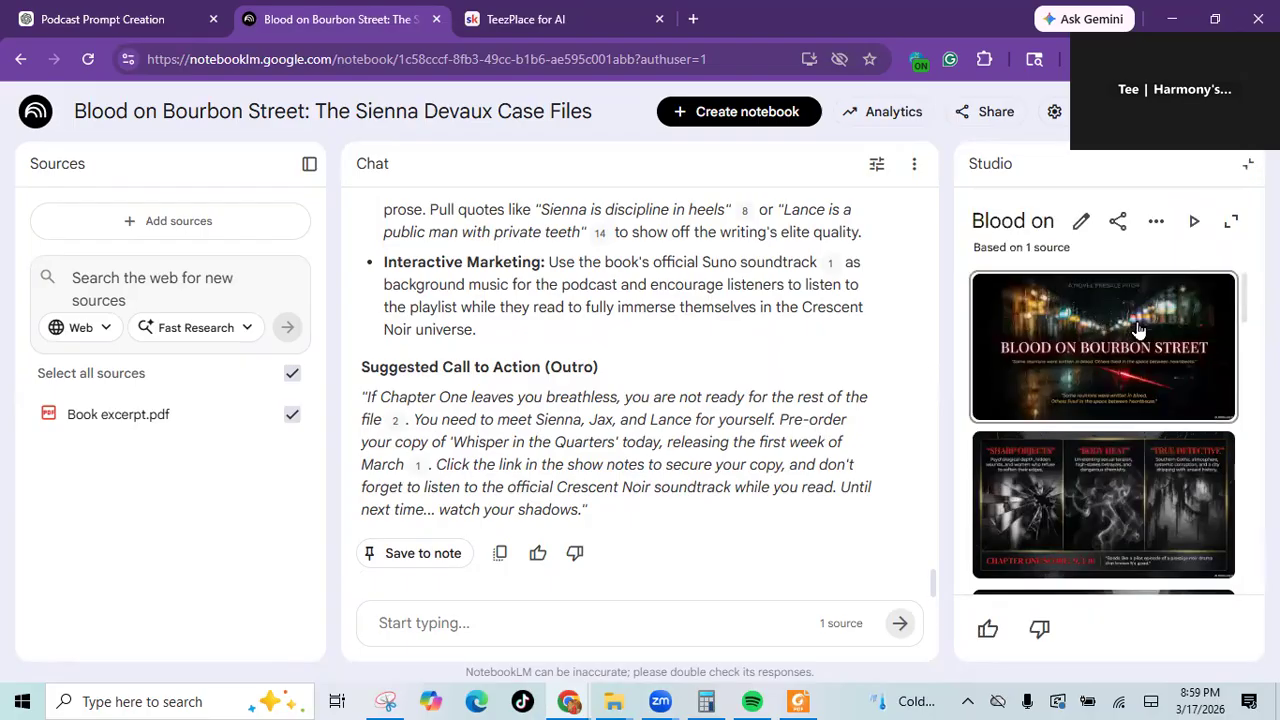
click(1137, 330)
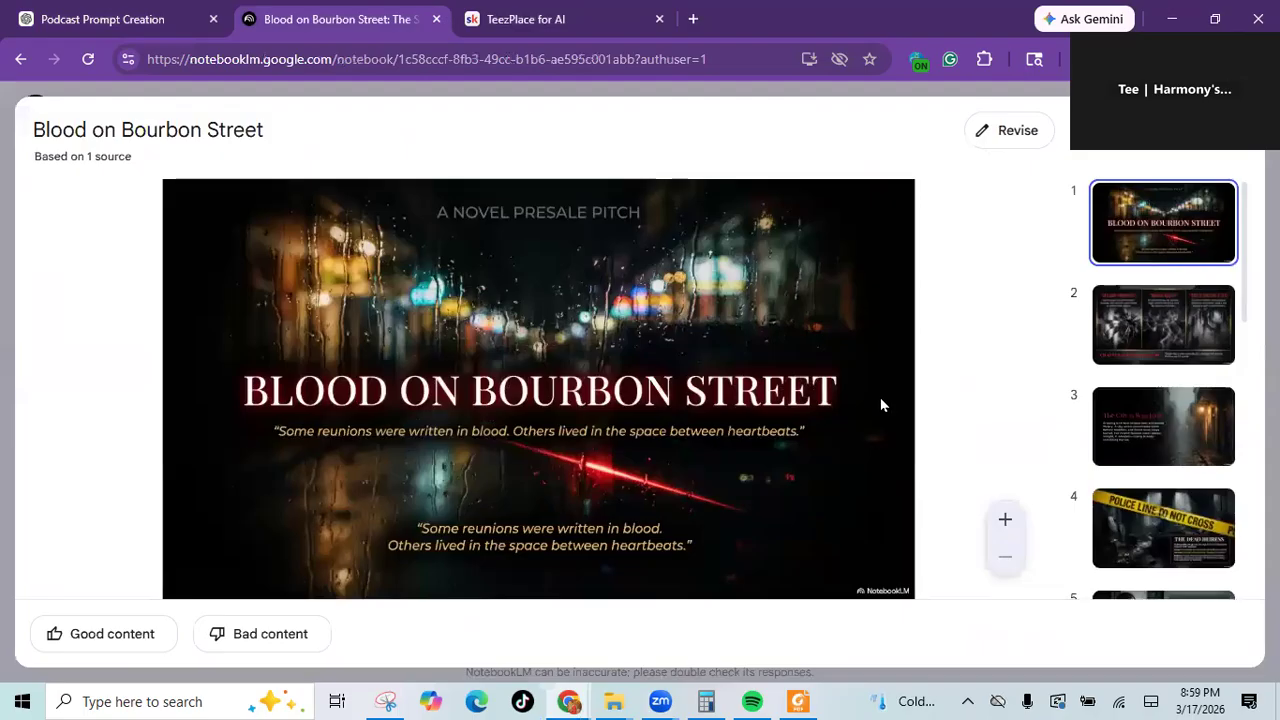
Page forward through the slide deck from the title slide to the "Philosophical Warfare" slide.
key(Right)
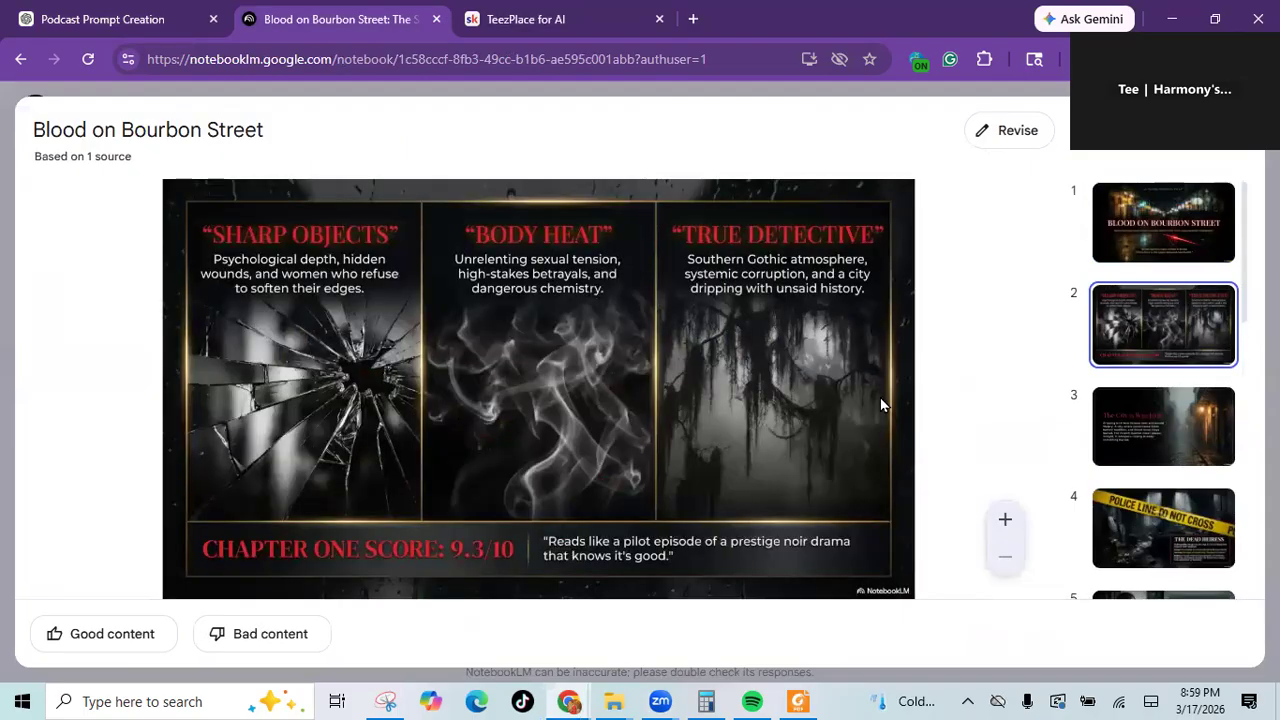
key(Right)
key(Right)
key(Right)
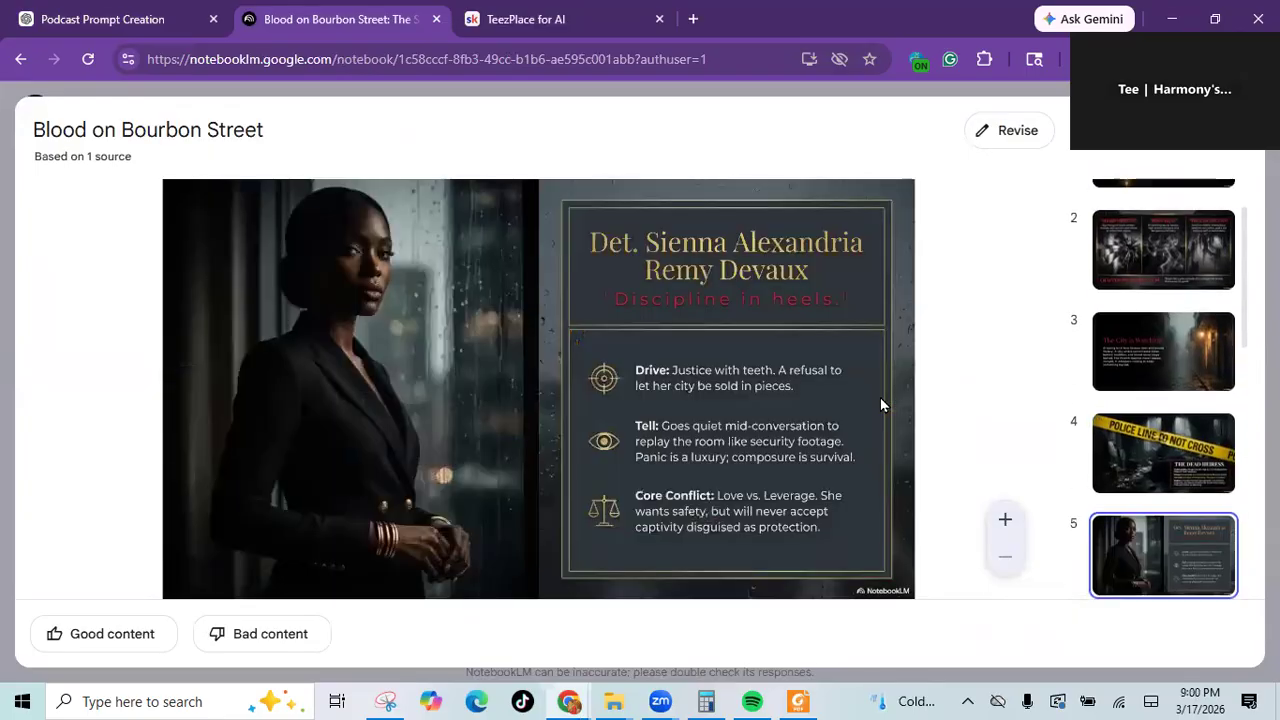
key(Right)
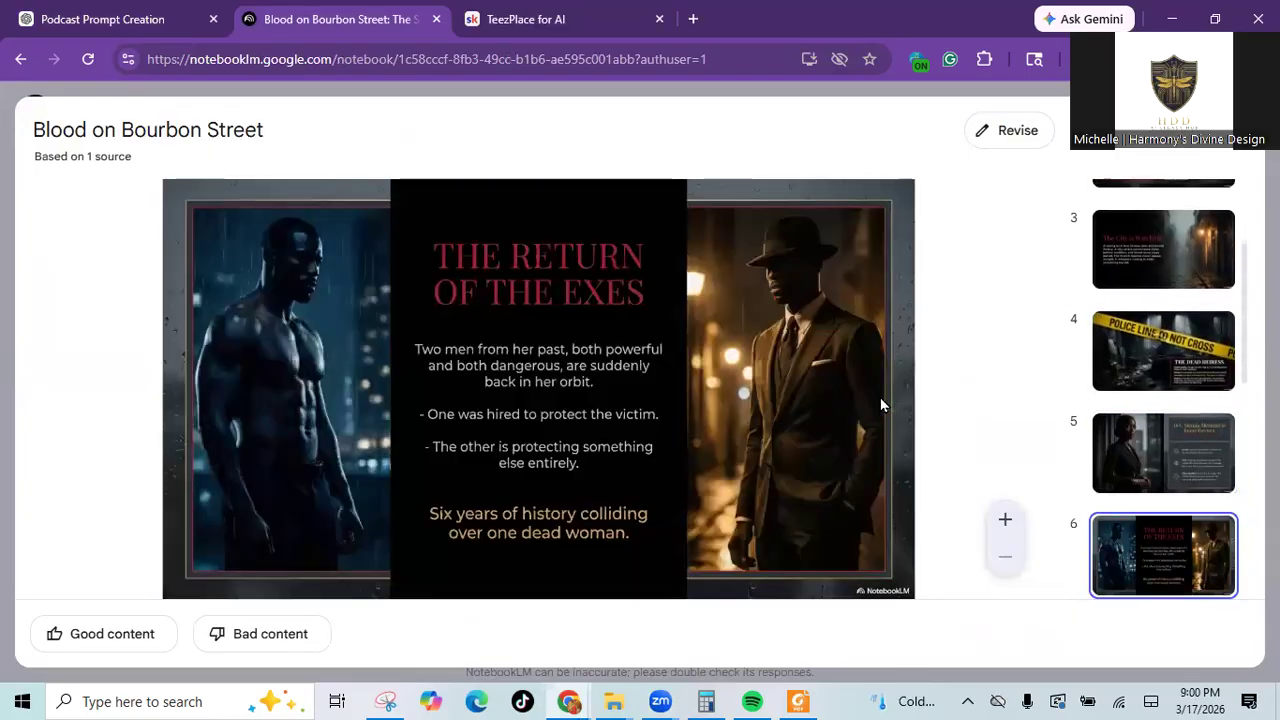
key(Right)
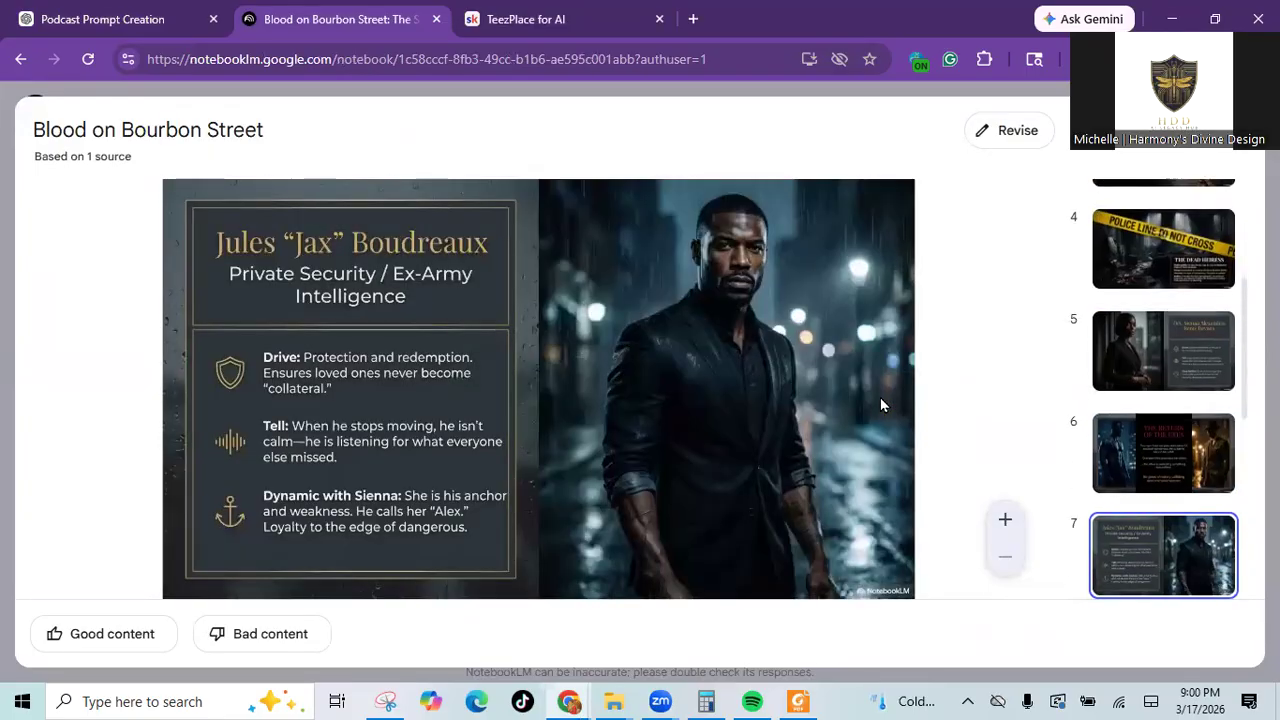
key(Right)
key(Right)
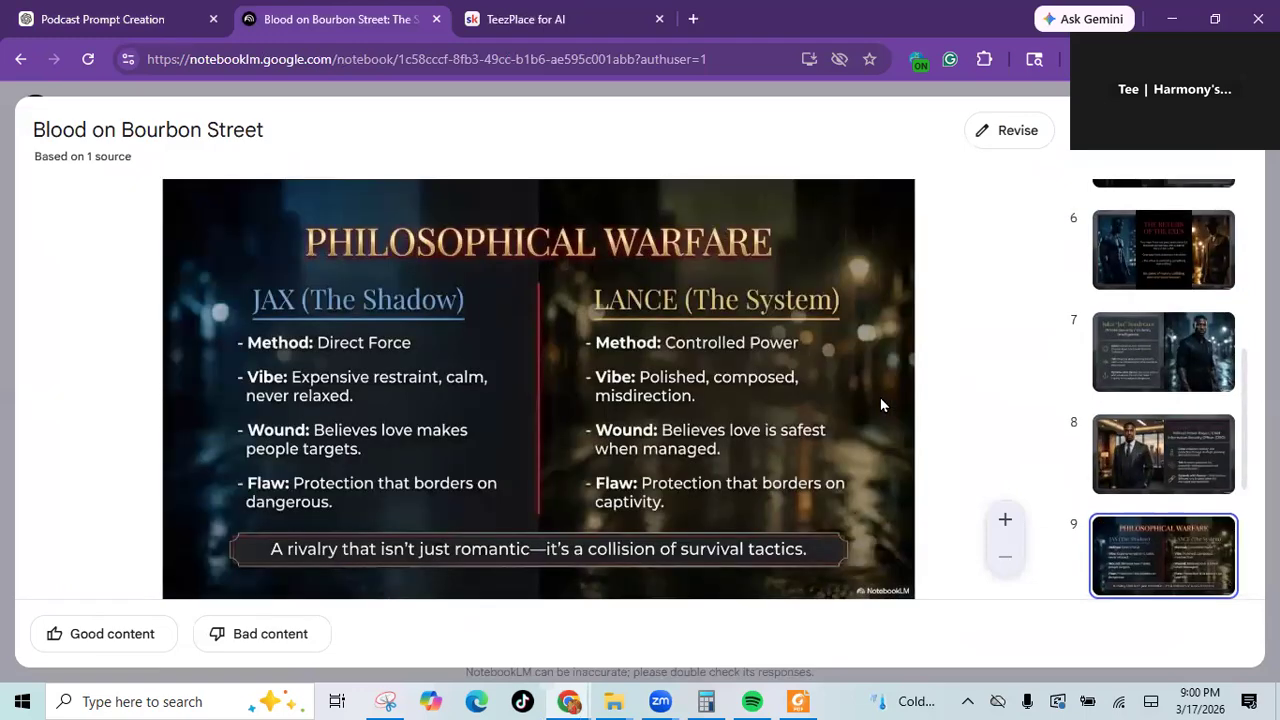
Go back to "The Return of the Exes" slide and view the slides from there through the final presale slide.
key(Left)
key(Left)
key(Left)
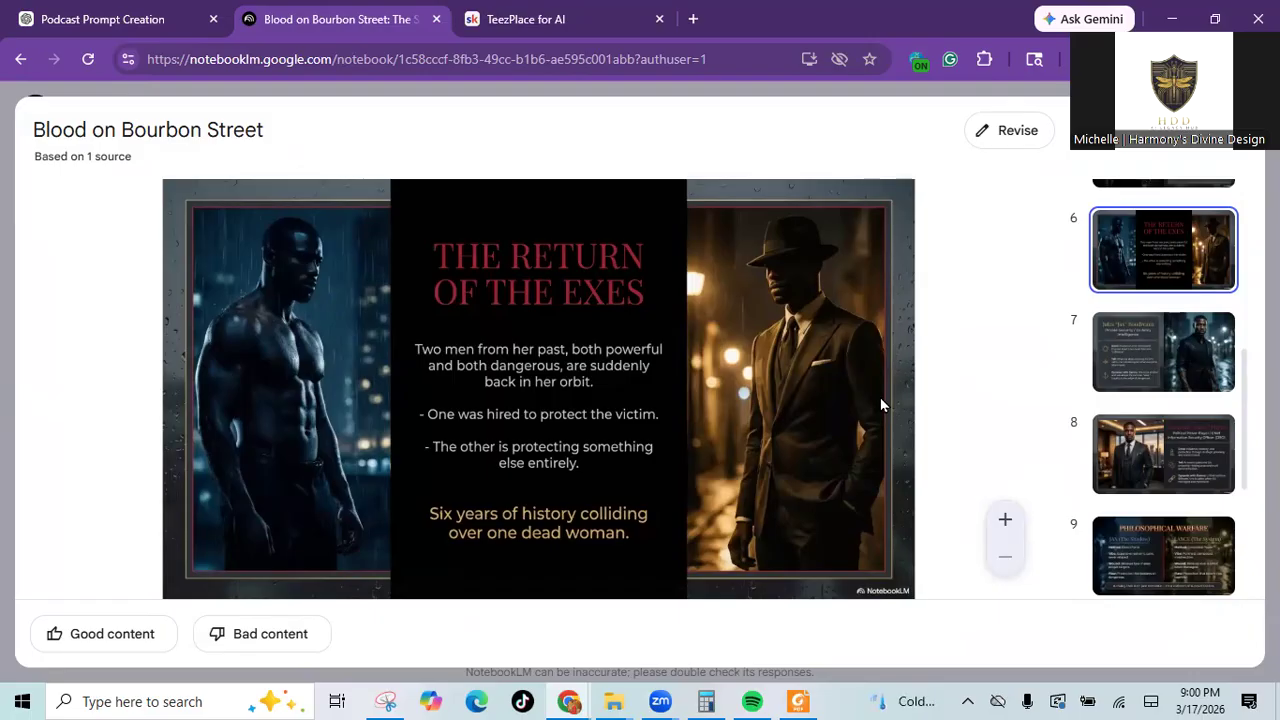
key(Right)
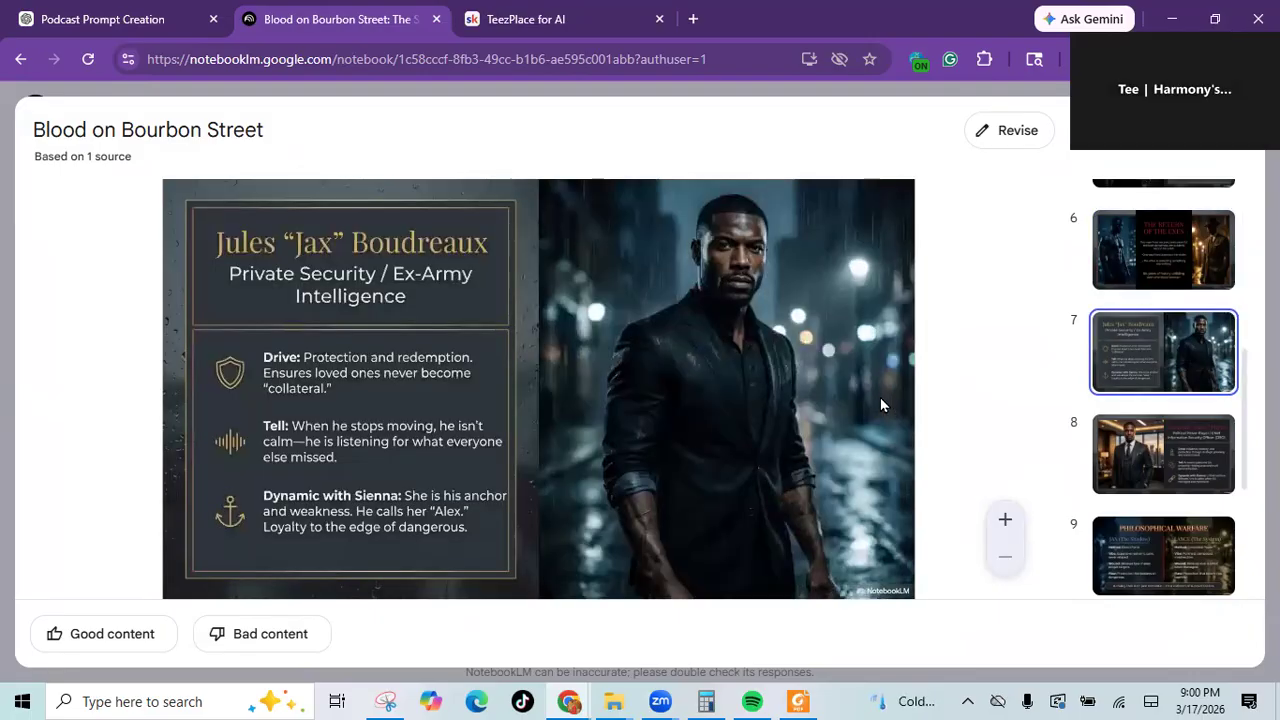
key(Right)
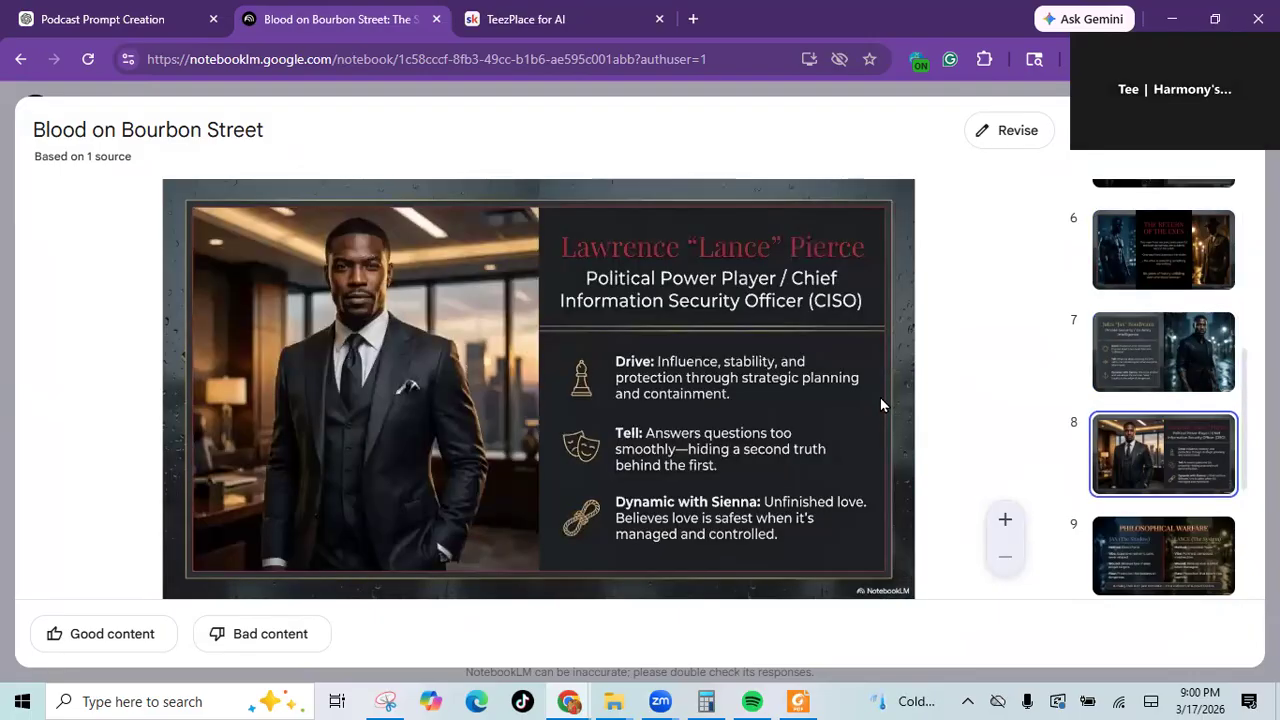
key(Right)
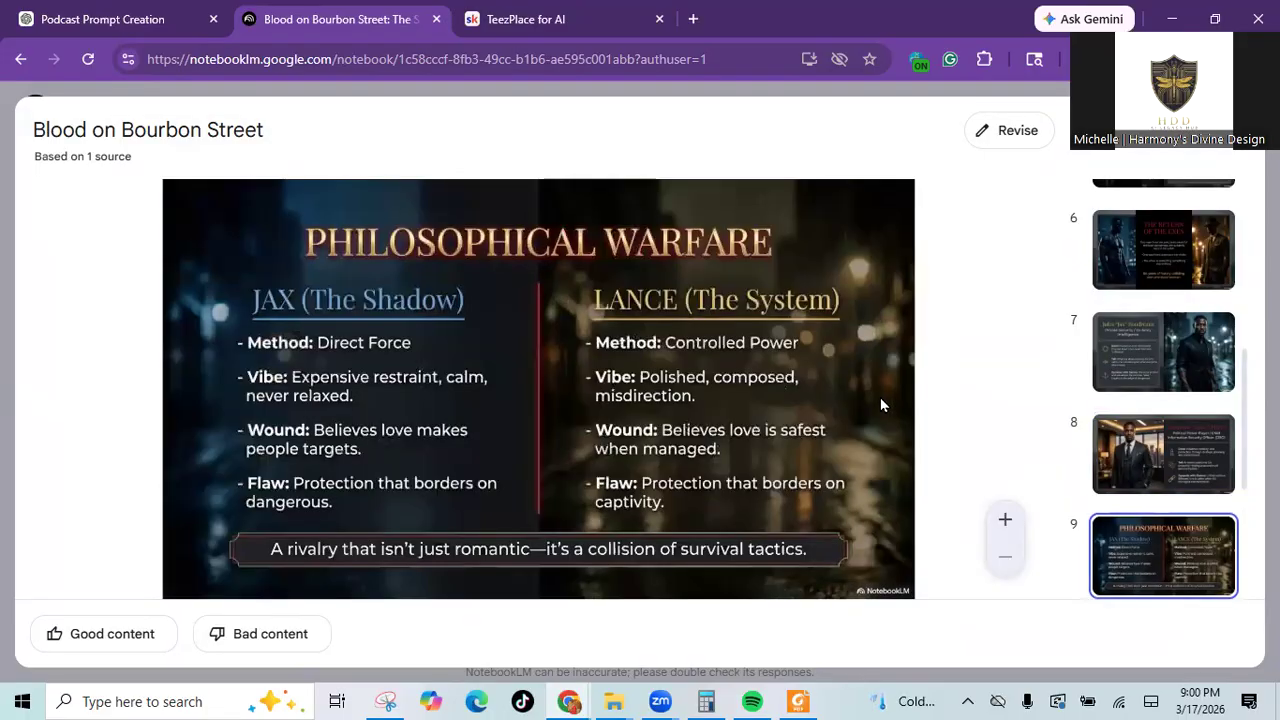
key(Right)
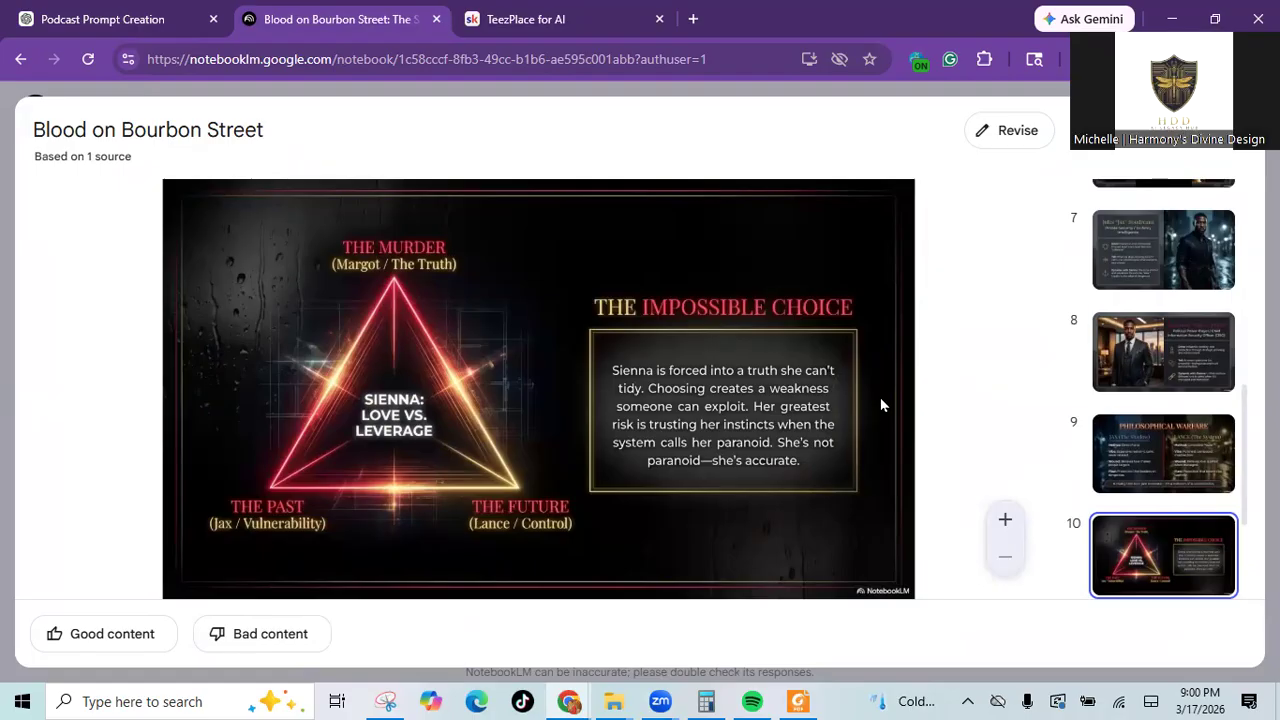
key(Right)
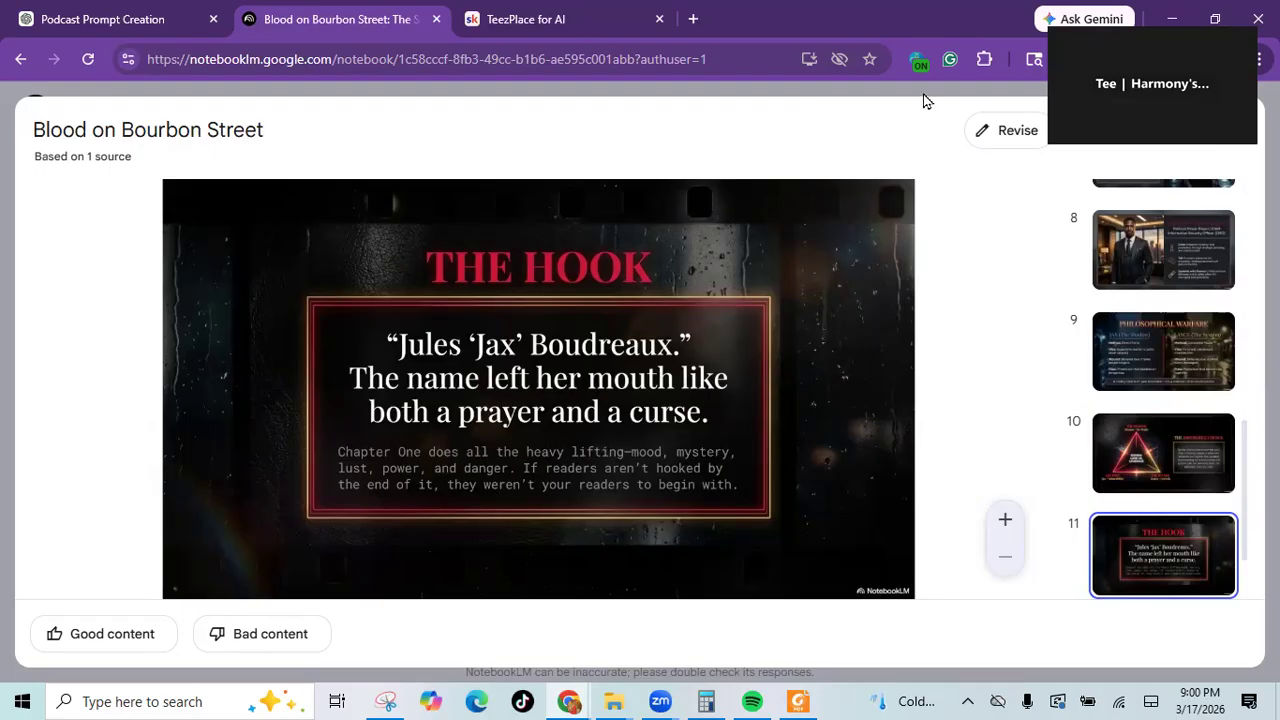
key(Right)
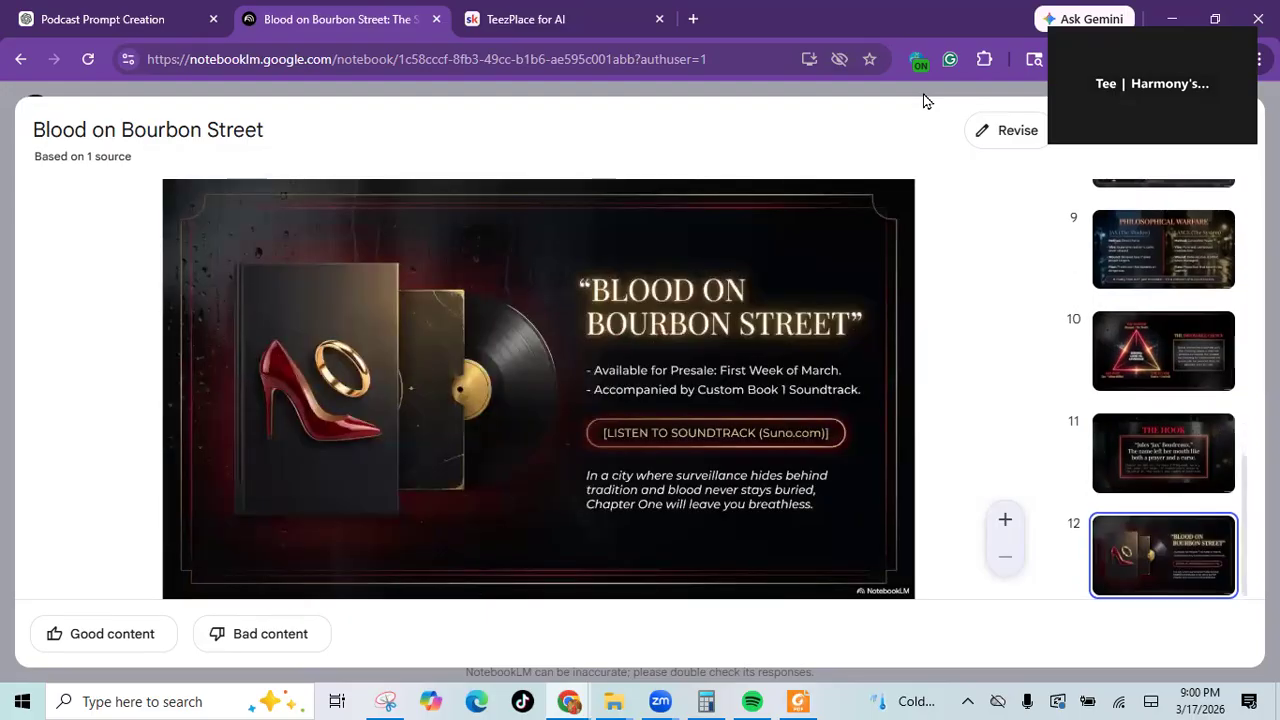
Page back from the final presale slide to the private security character profile on slide 7.
key(Left)
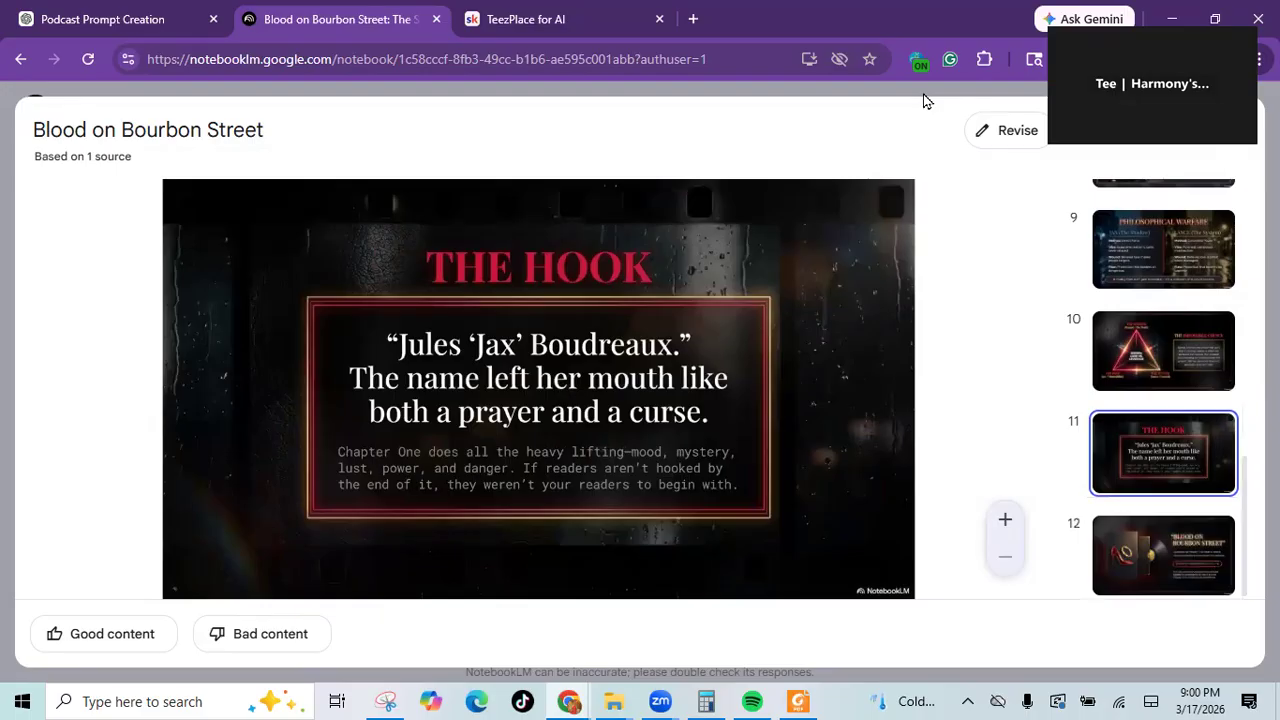
key(Left)
key(Left)
key(Left)
key(Left)
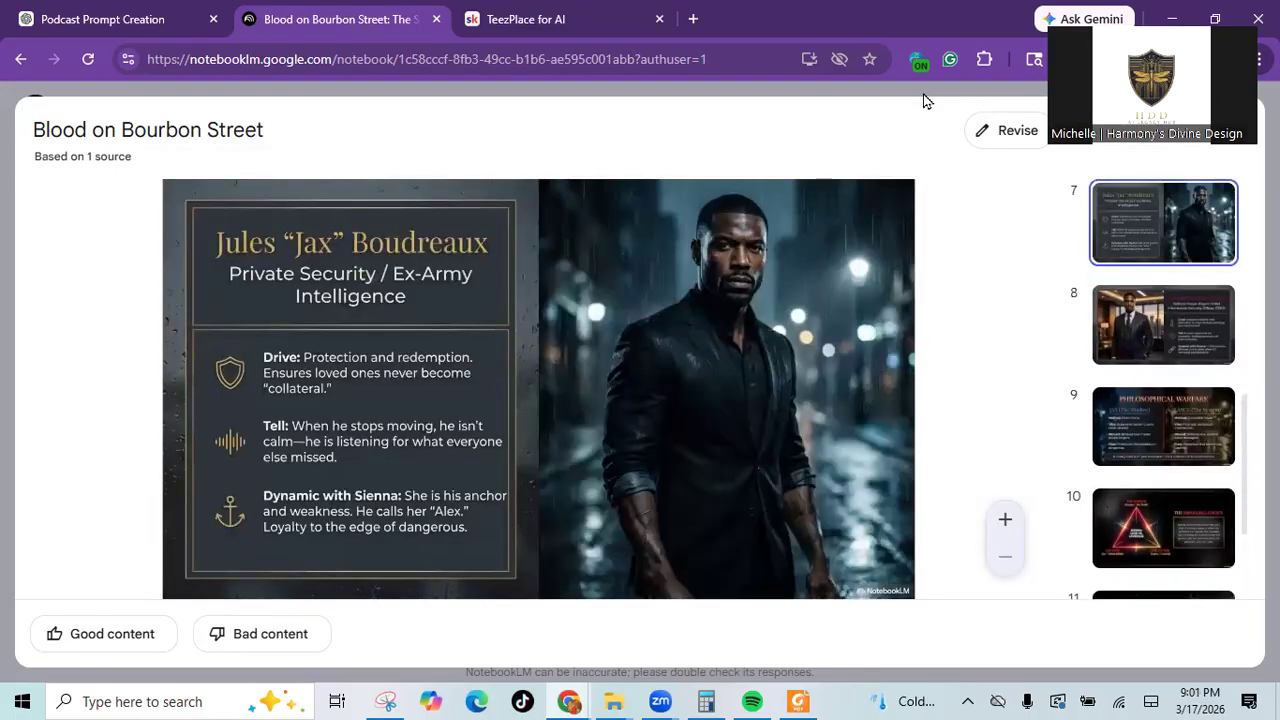
Page back through the slide deck to the detective's character profile on slide 5 and close the deck.
key(Left)
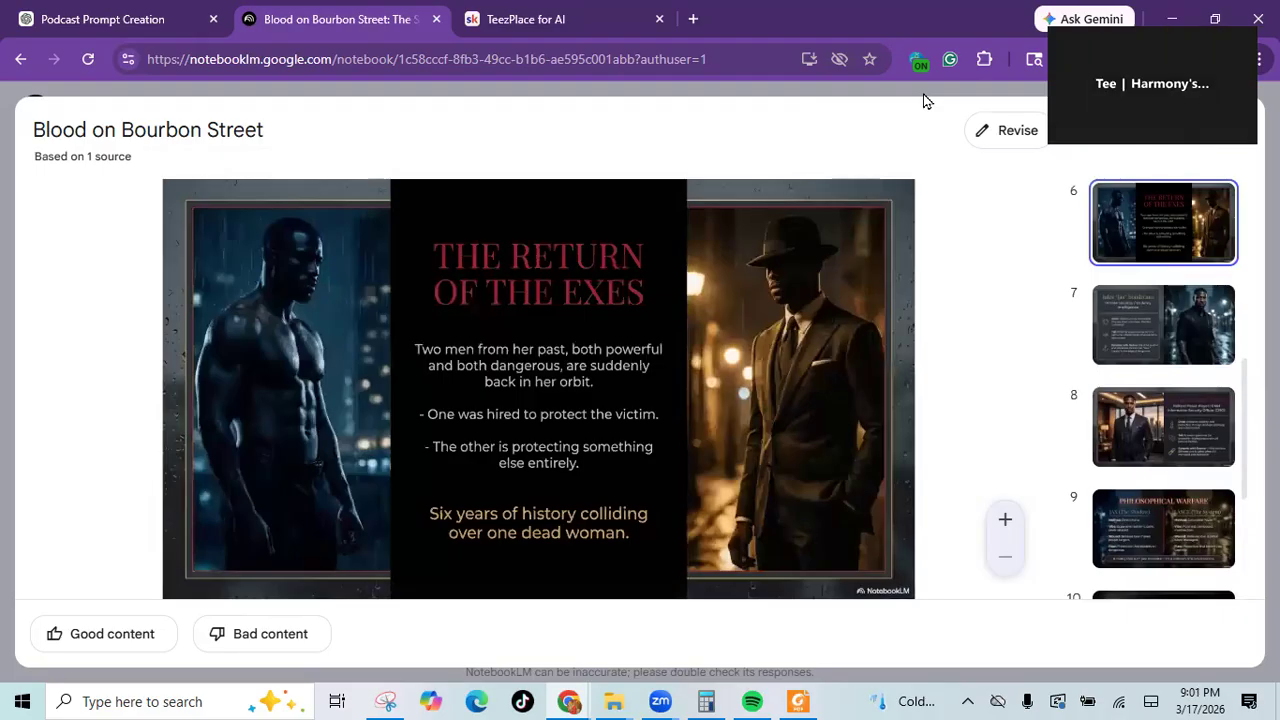
key(Left)
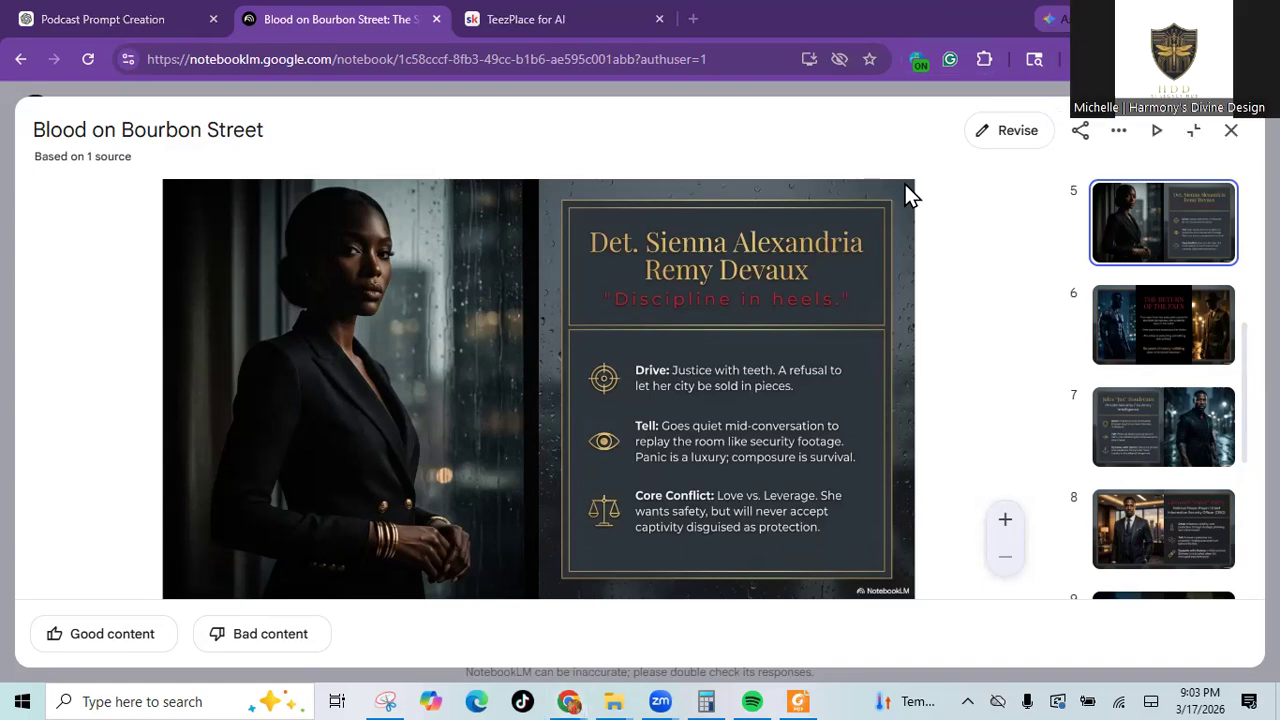
click(1231, 130)
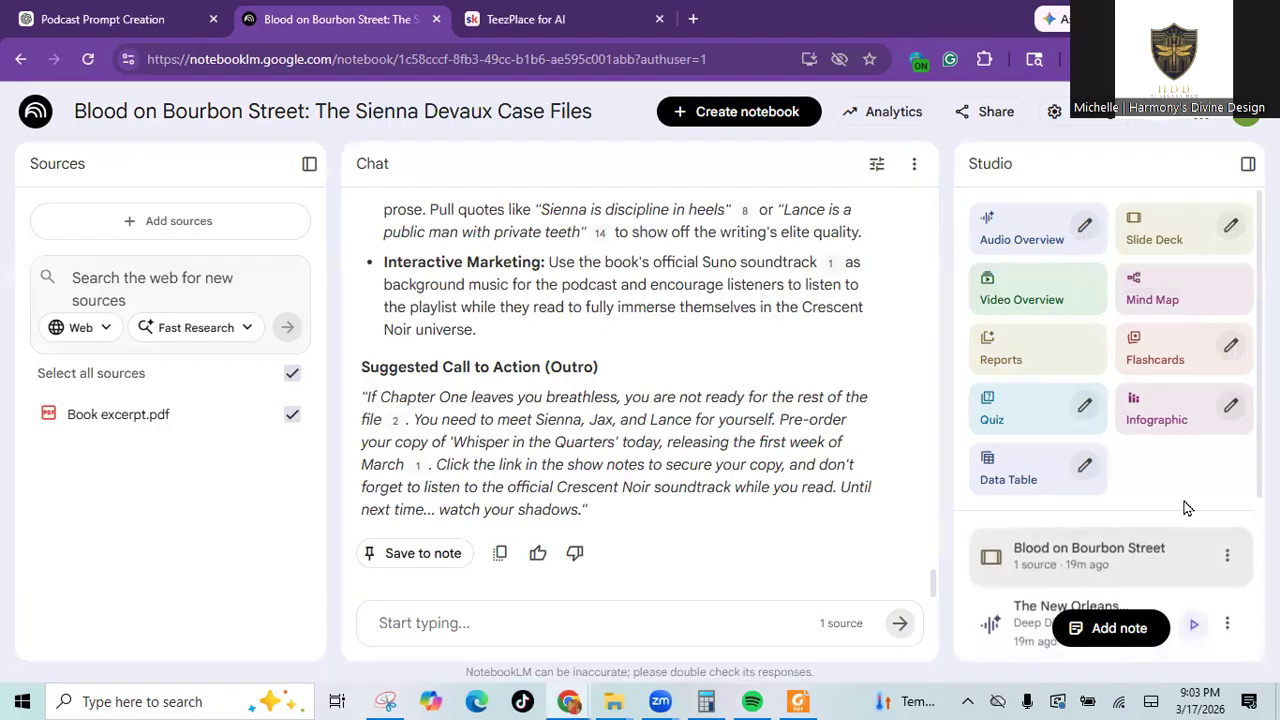
Play the "The New Orleans..." Deep Dive audio overview from the Studio list and pause it at about 3:21.
scroll(1111, 424, down, 3)
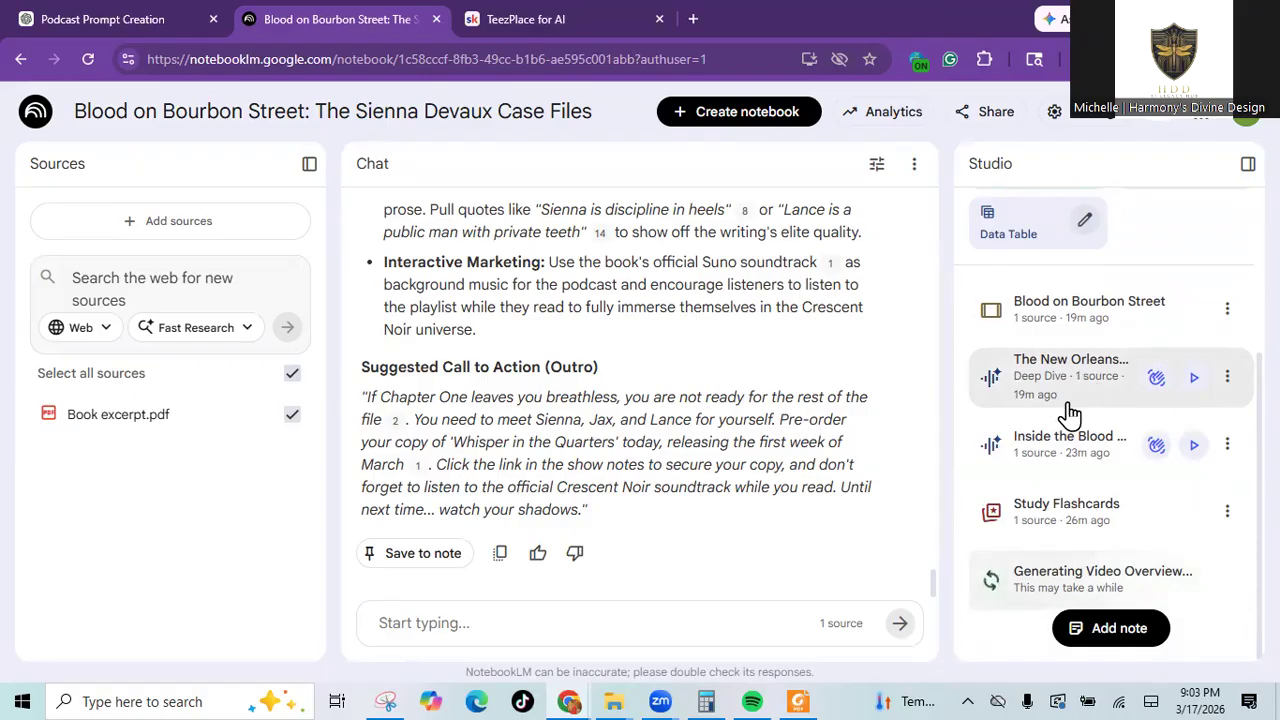
click(1193, 385)
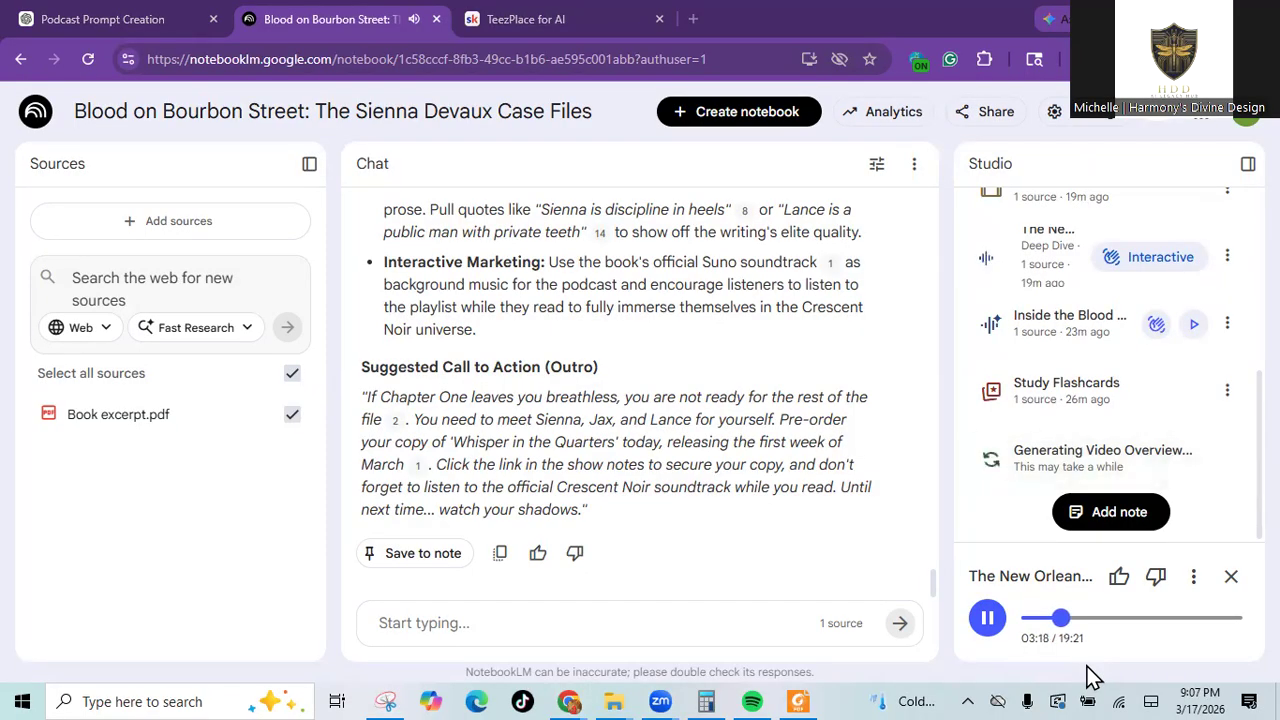
click(982, 624)
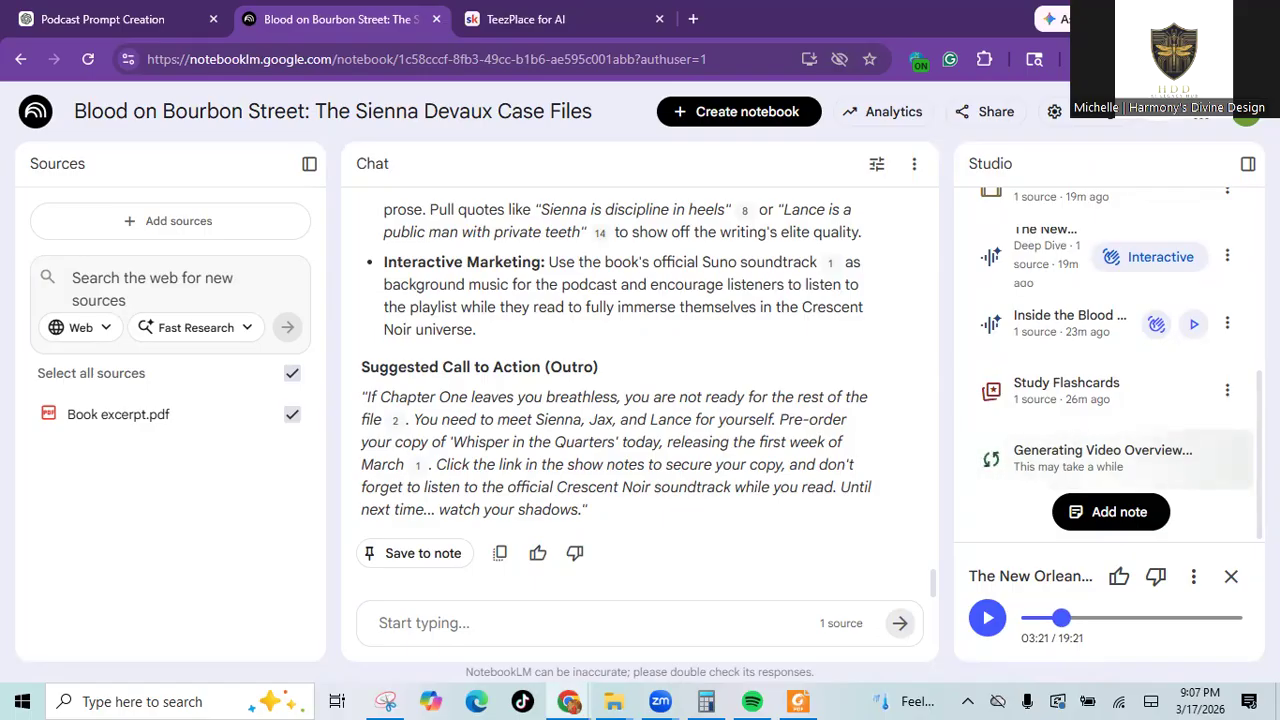
Go to the Skool site, change to the HDD | AI Legacy Hub community, and open its pinned "Welcome!" post.
click(582, 16)
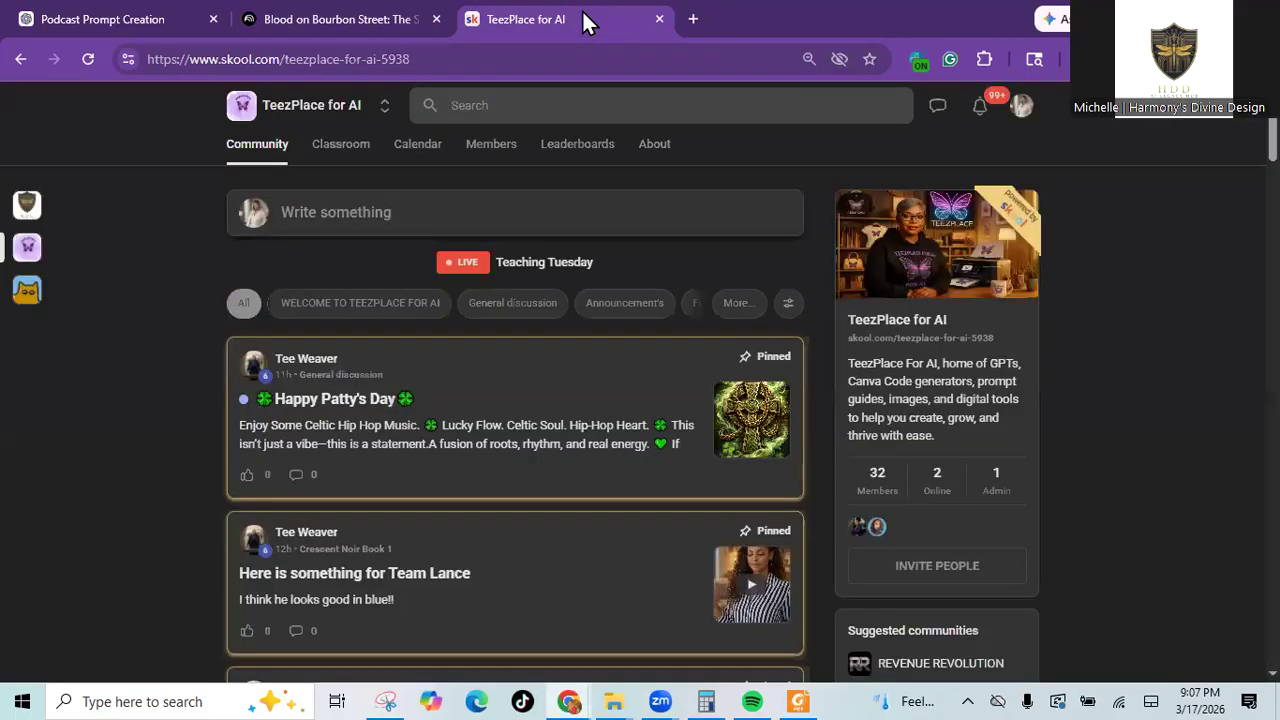
click(385, 105)
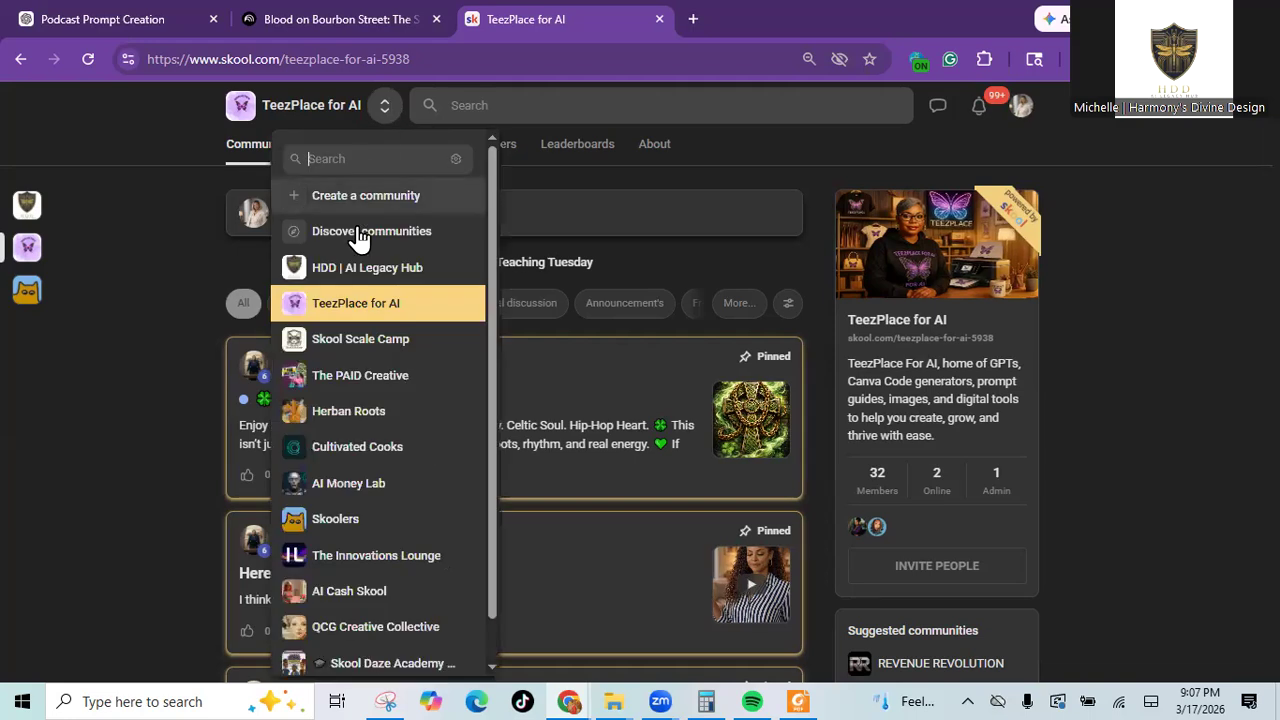
click(368, 268)
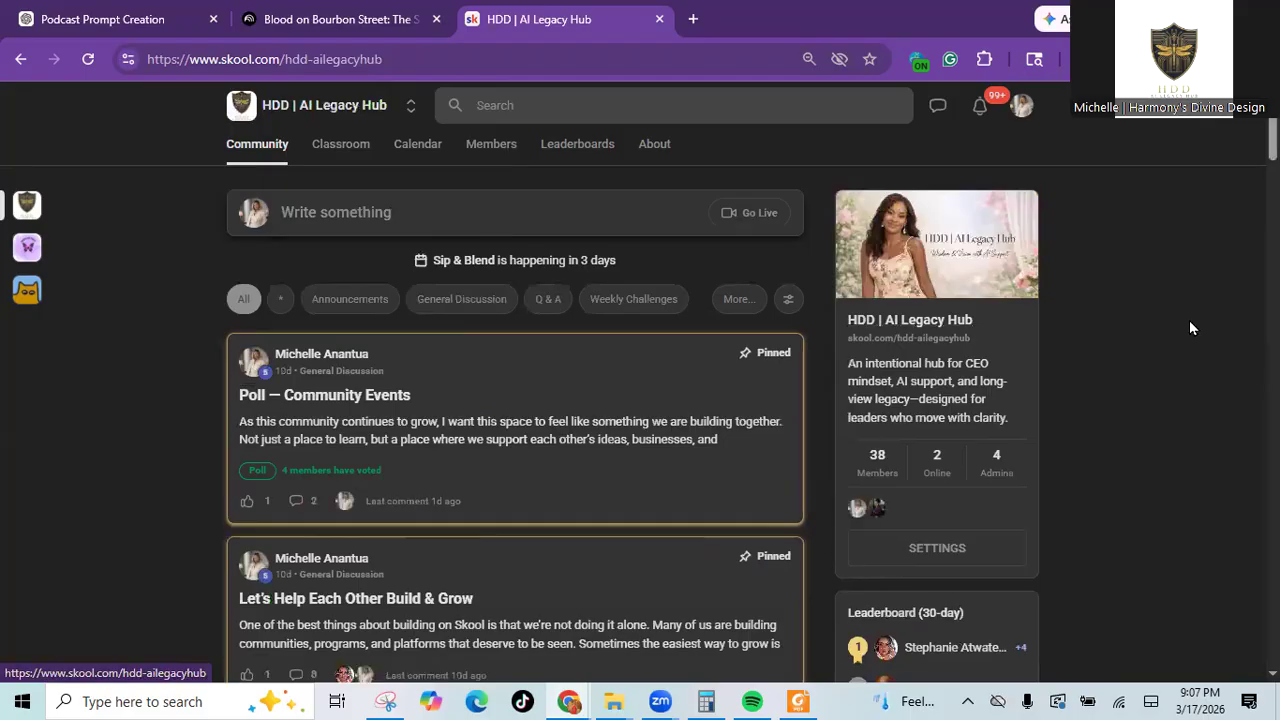
scroll(640, 400, down, 3)
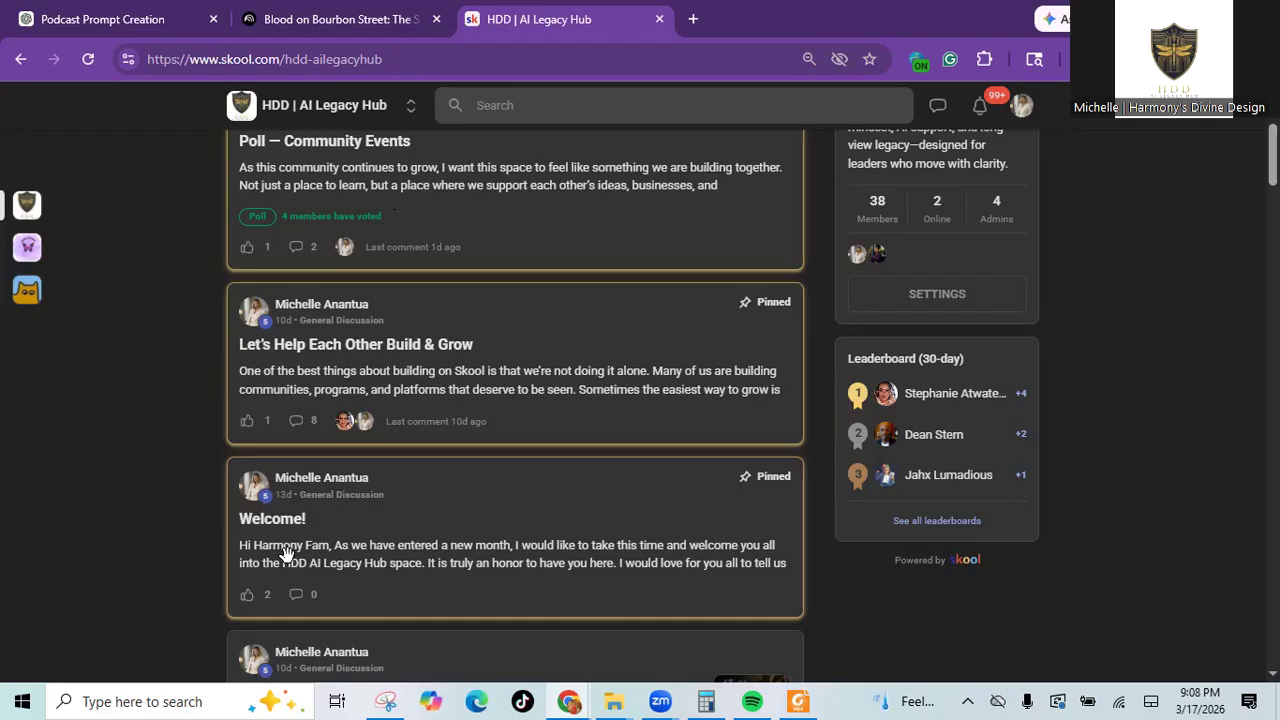
click(397, 553)
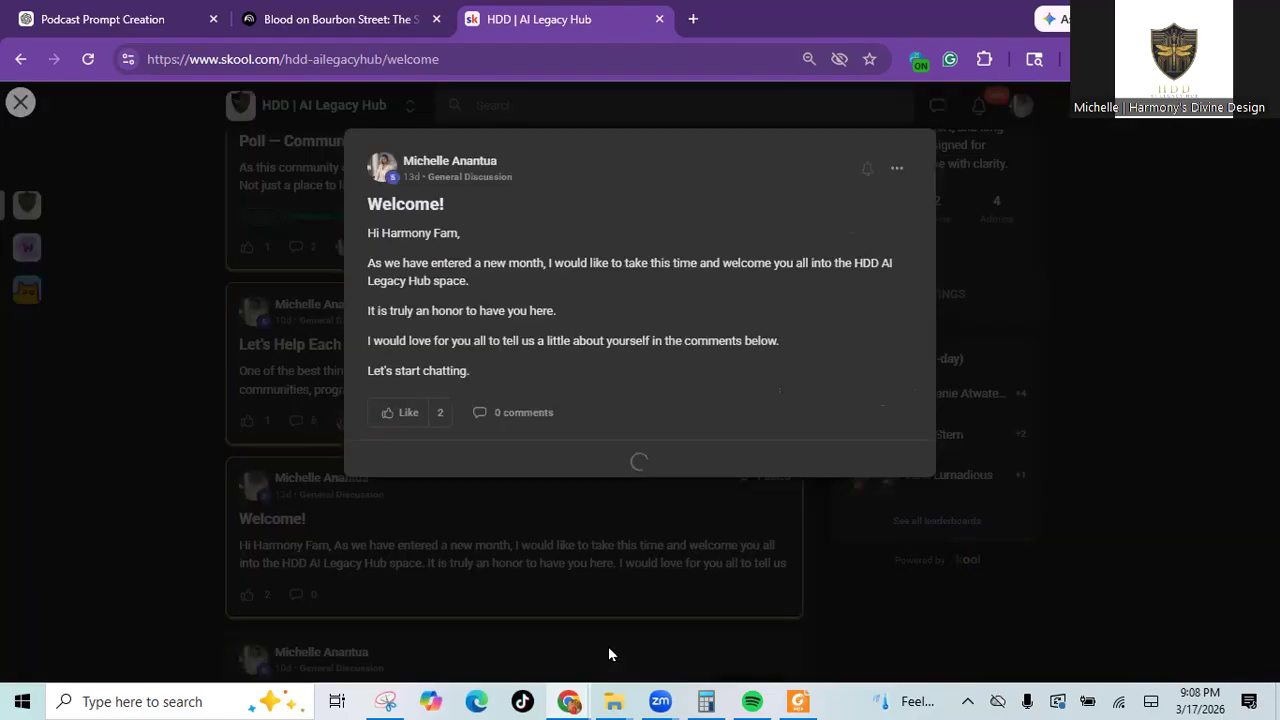